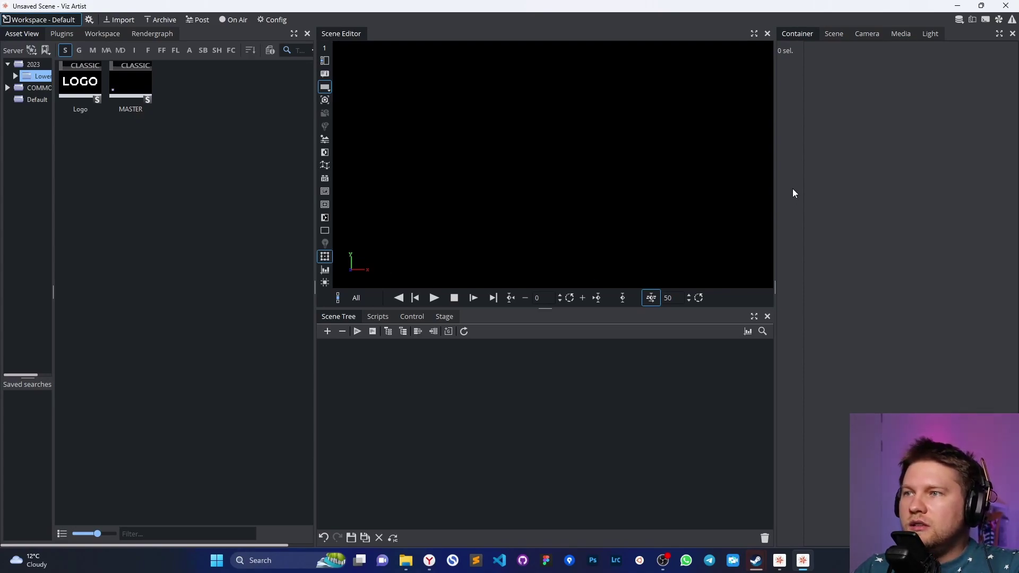
Step: Check the Viz Artist version and engine version information, then close it
click(999, 20)
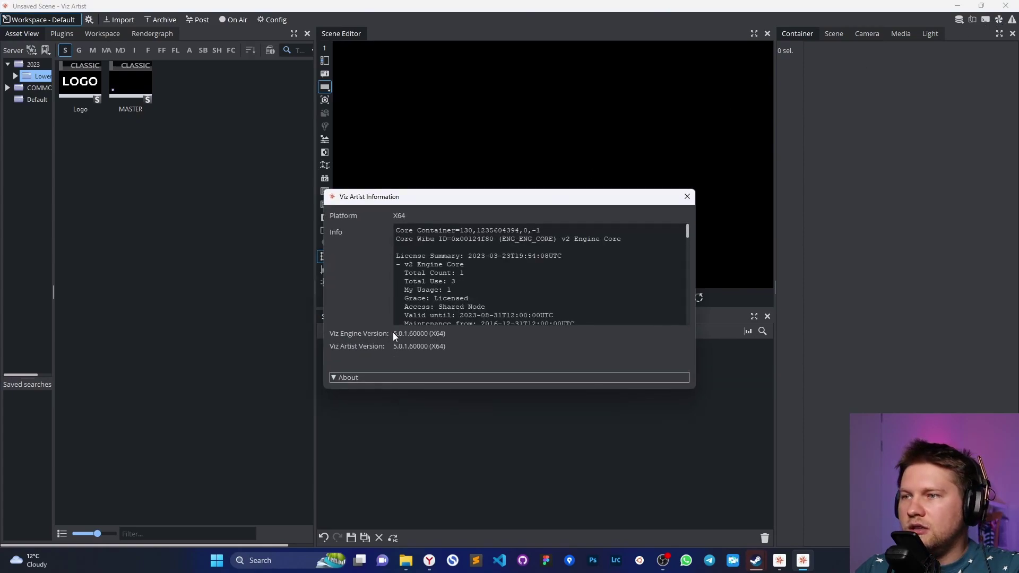
drag(408, 334, 394, 335)
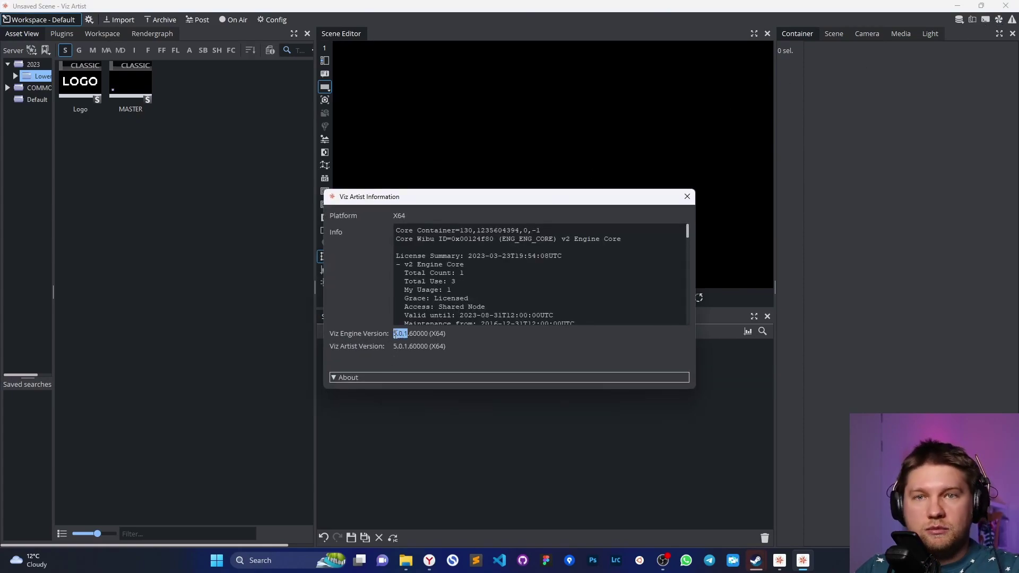
click(398, 334)
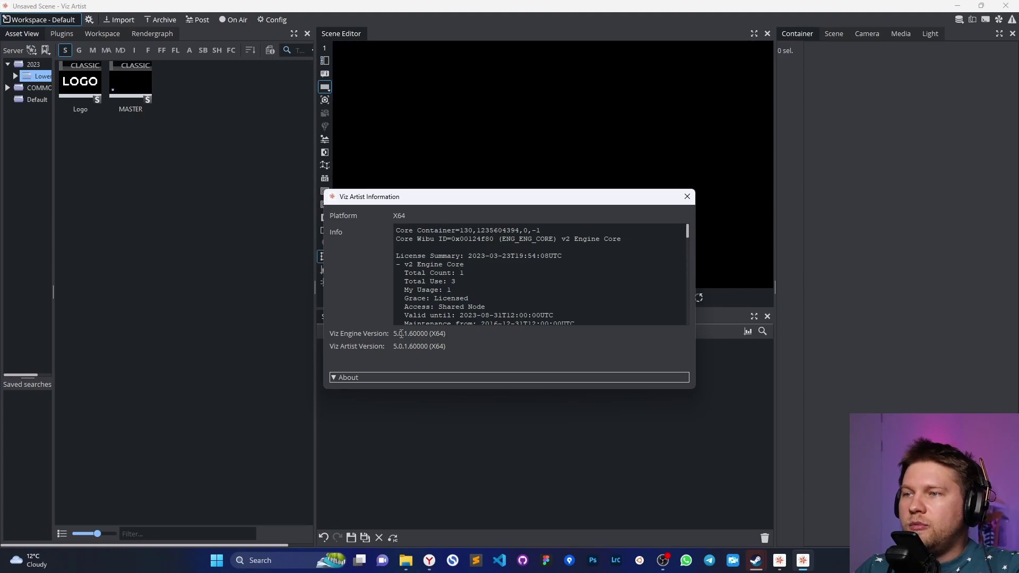
click(687, 196)
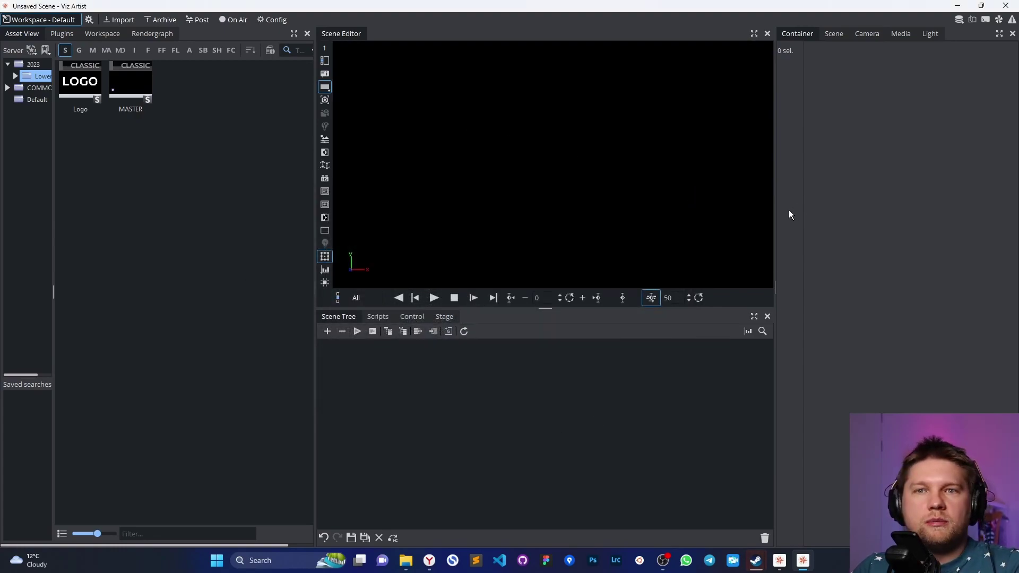
Step: Open the MASTER scene, select its object container and open the plugin browser
double_click(129, 76)
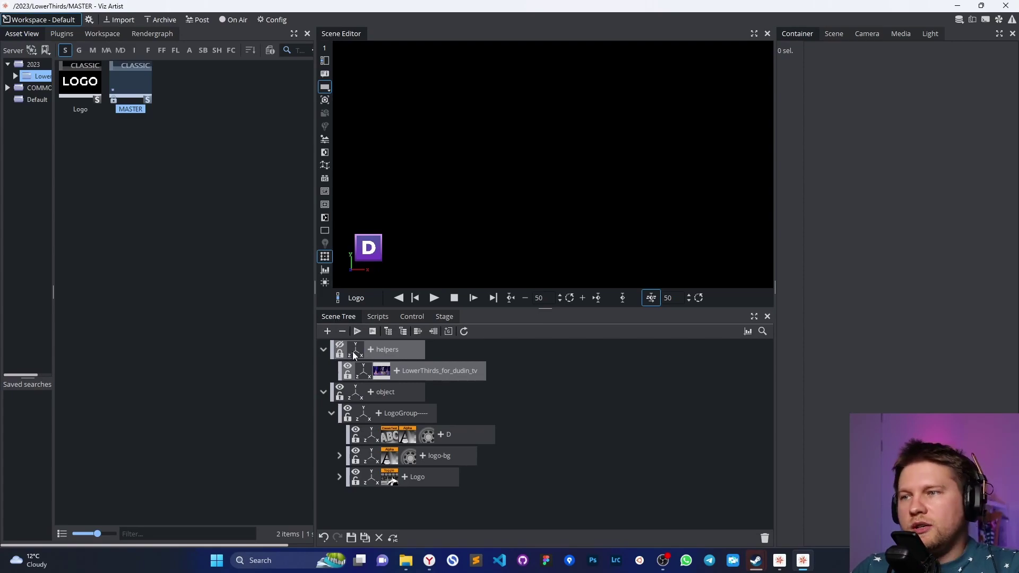
click(341, 390)
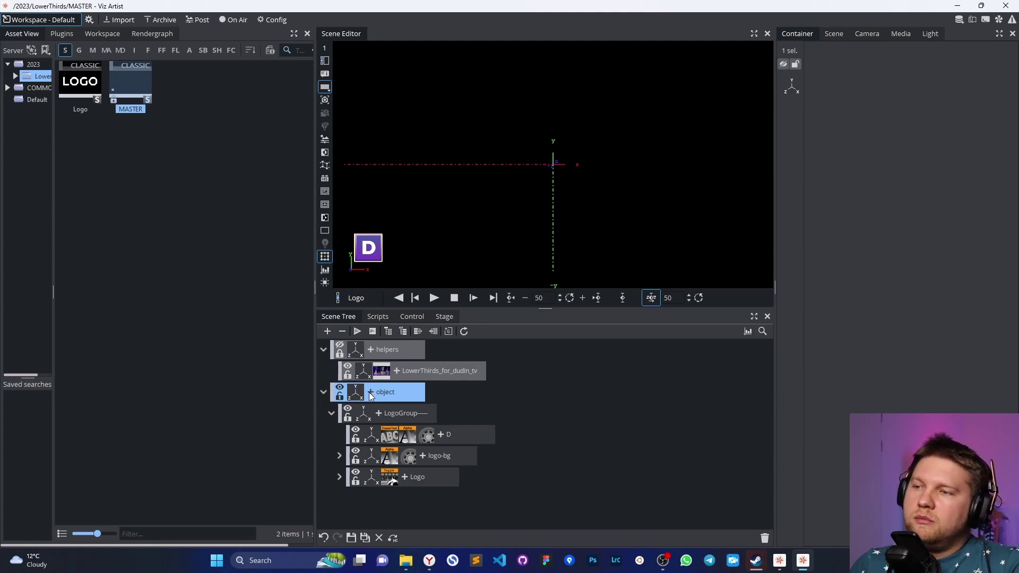
click(369, 395)
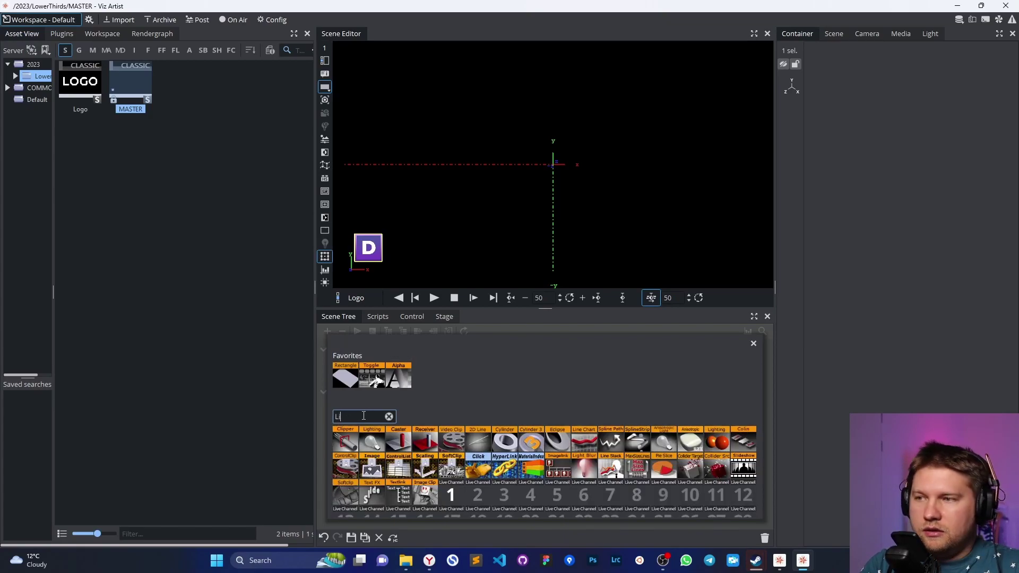
Step: Search the plugin browser for 'live', then clear the search text
text(li)
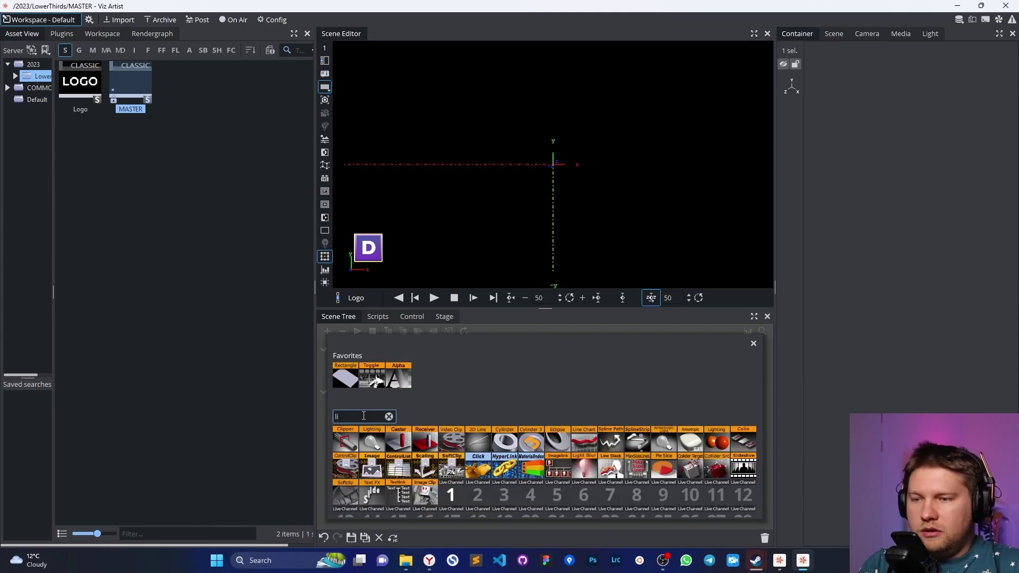
text(ve)
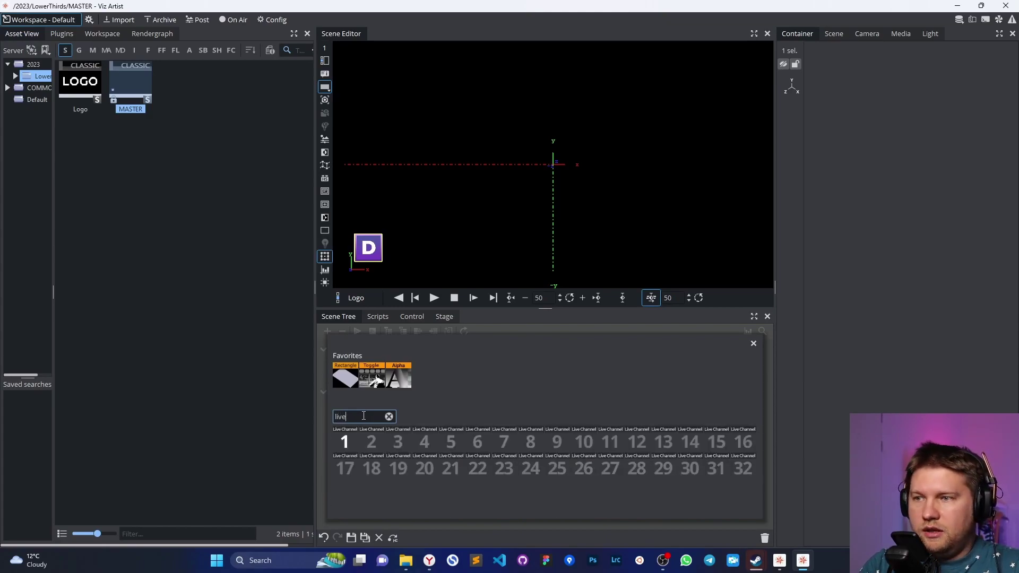
key(BackSpace)
key(BackSpace)
key(BackSpace)
key(BackSpace)
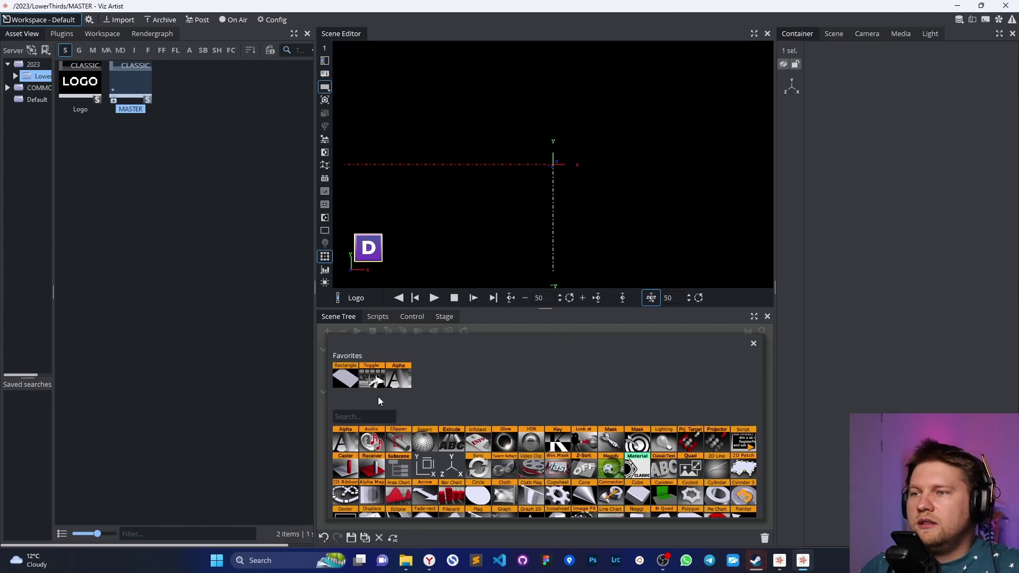
click(753, 343)
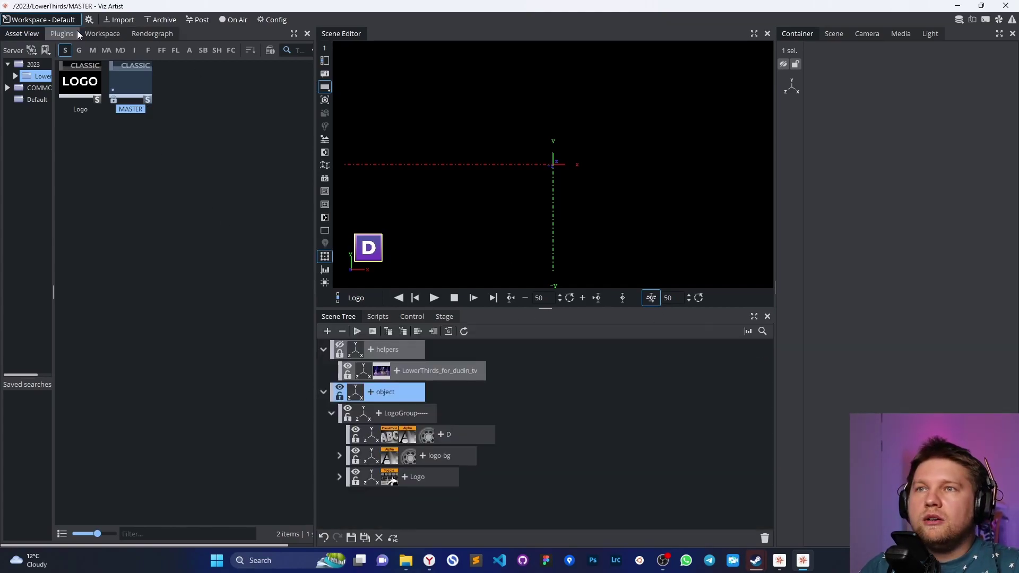
click(52, 31)
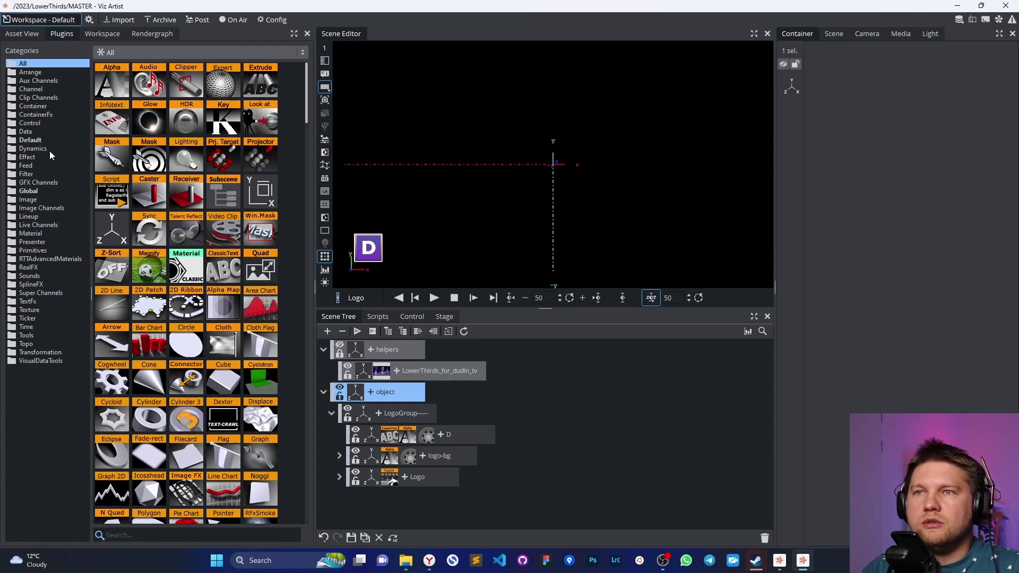
click(20, 33)
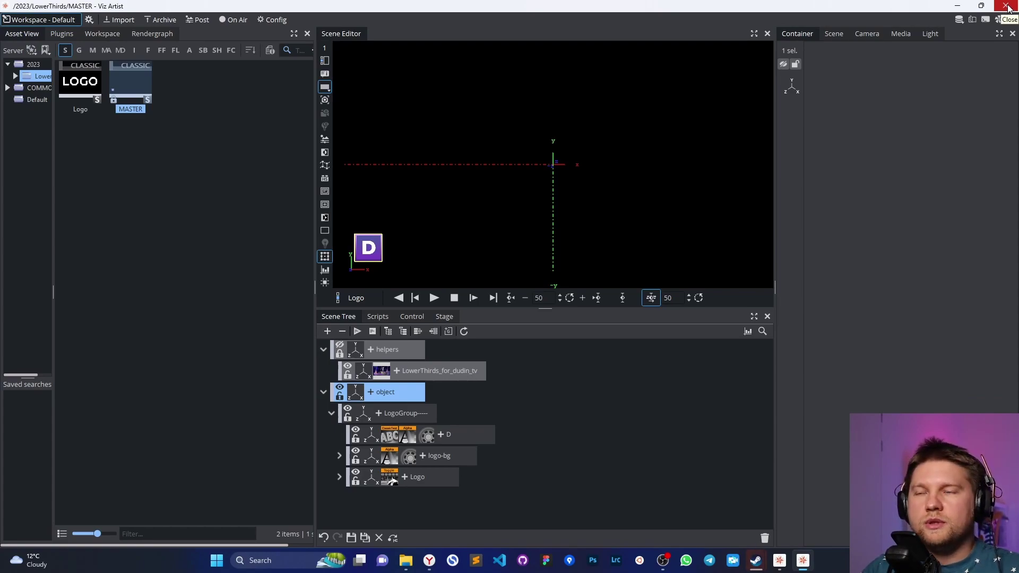
Step: Quit Viz Artist with confirmation and launch Viz Trio
click(1007, 7)
click(486, 312)
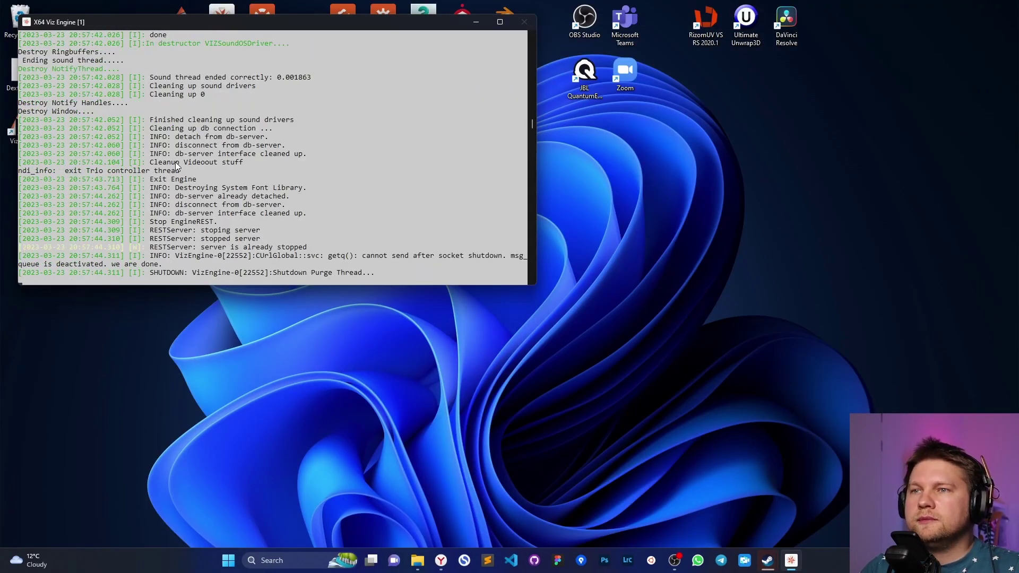
double_click(301, 21)
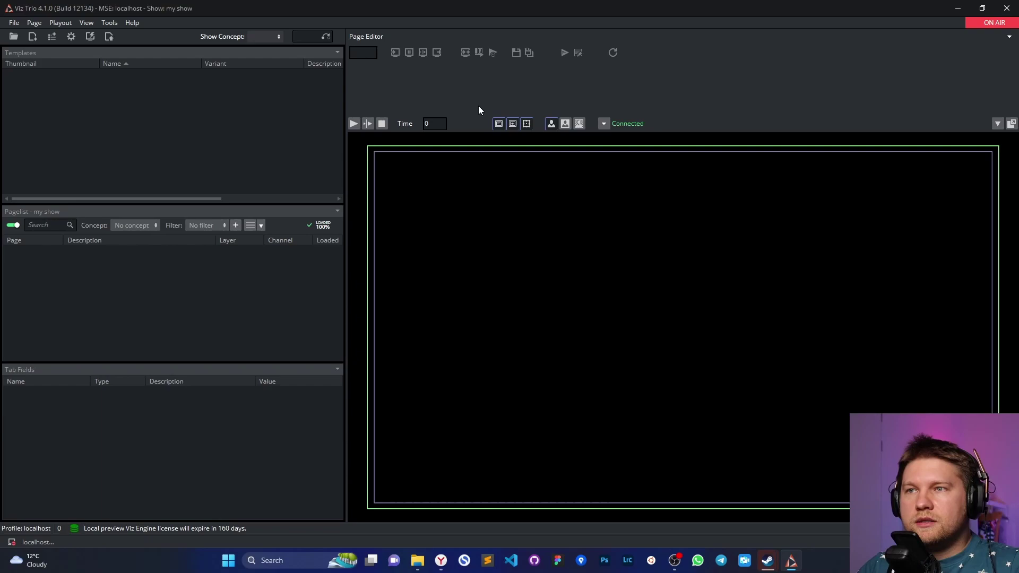
Step: Check the Viz Trio 4.1.0 version information and close it
click(129, 24)
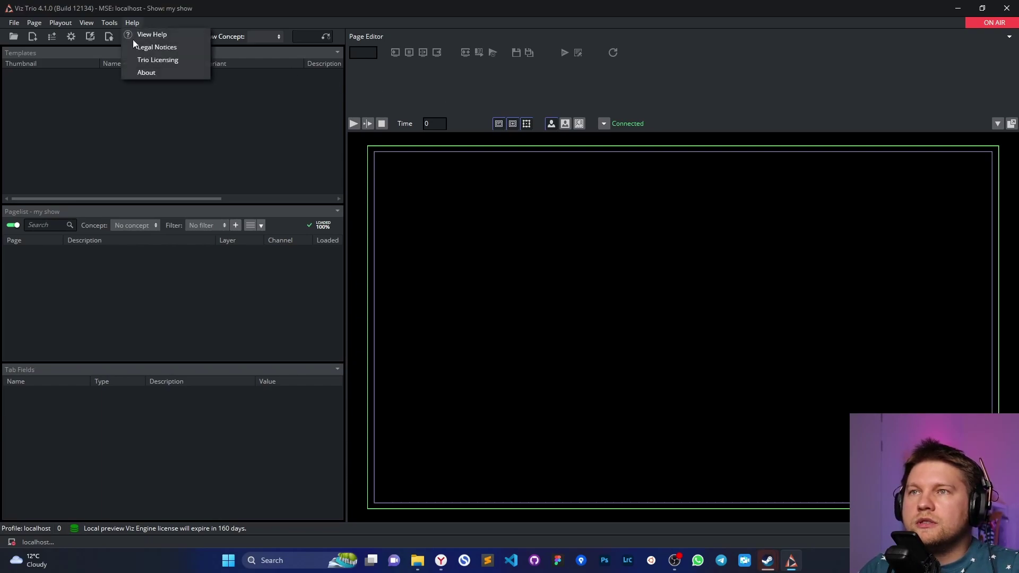
click(142, 74)
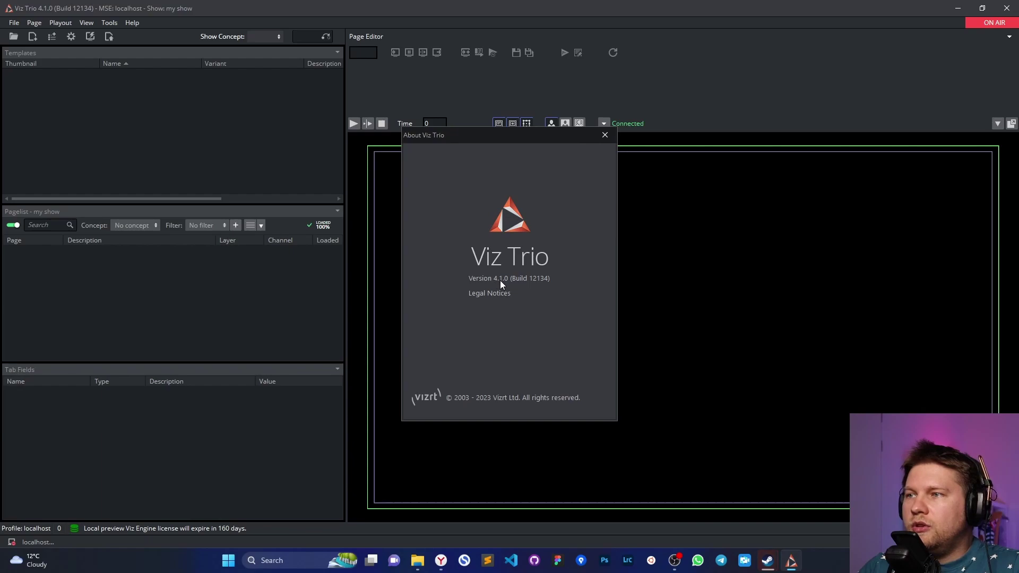
drag(576, 138, 483, 179)
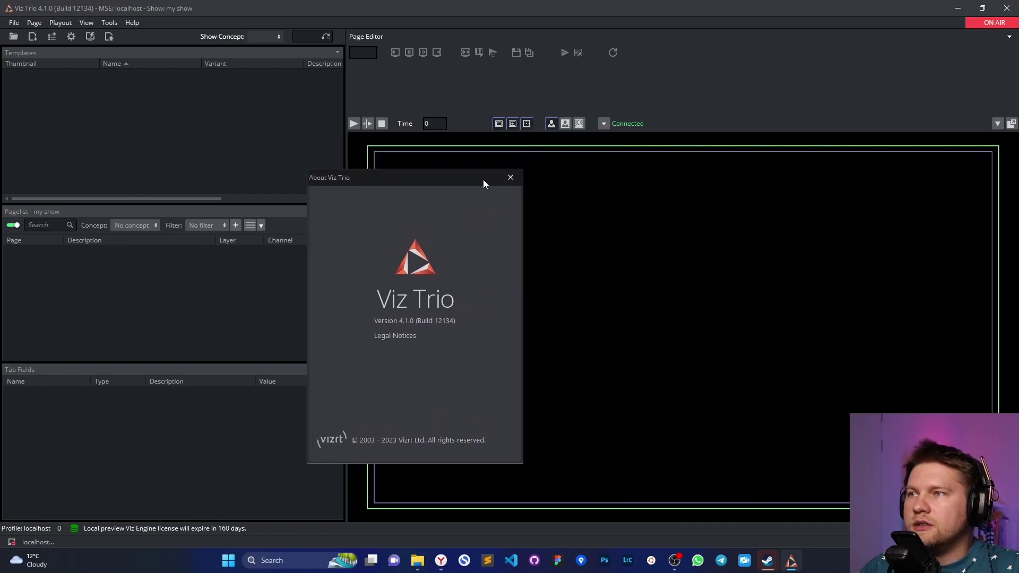
click(510, 178)
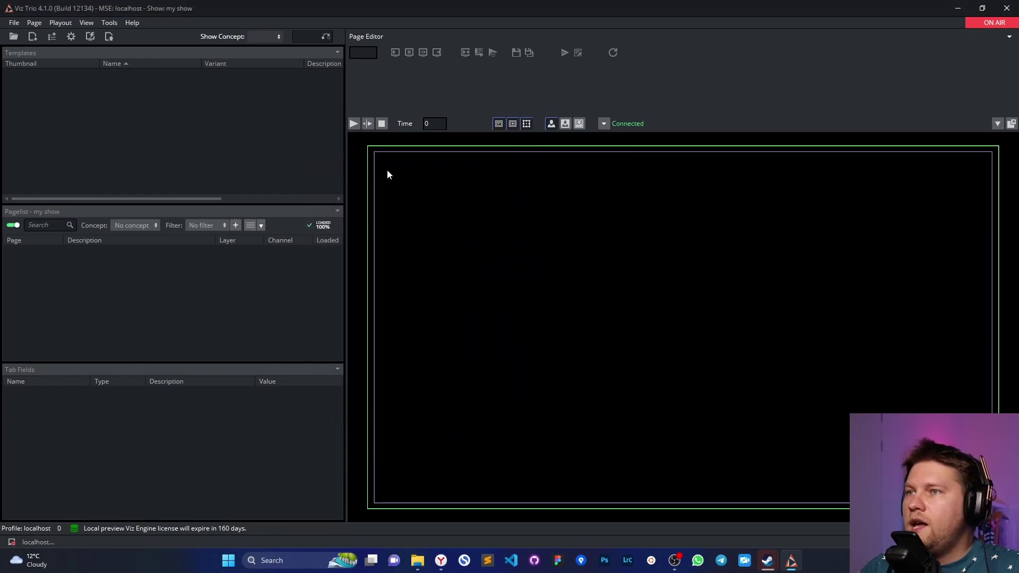
Step: Open the Page Editor's view menu listing Create New Scroll, Snapshot and Import Scenes
click(236, 136)
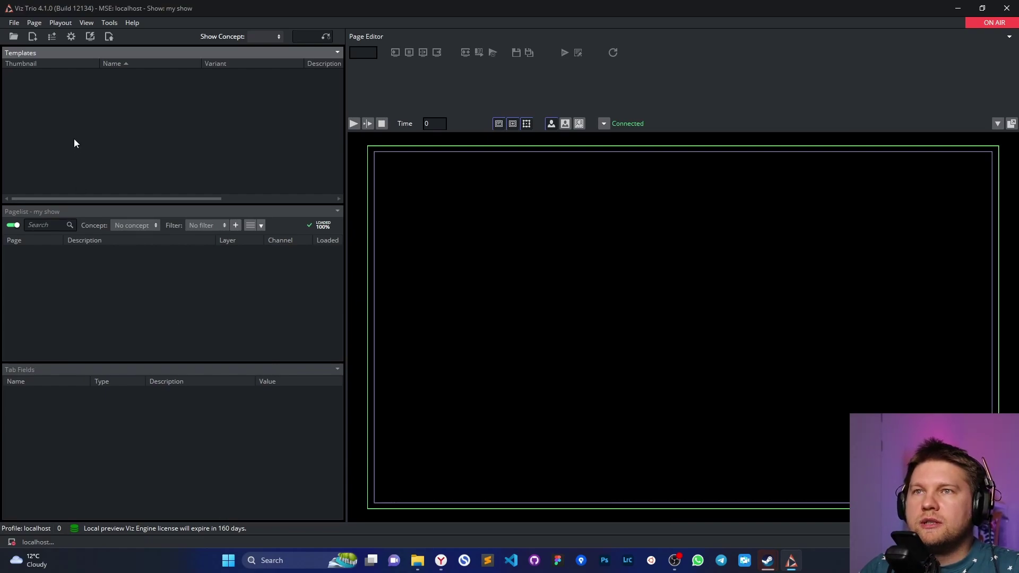
click(11, 542)
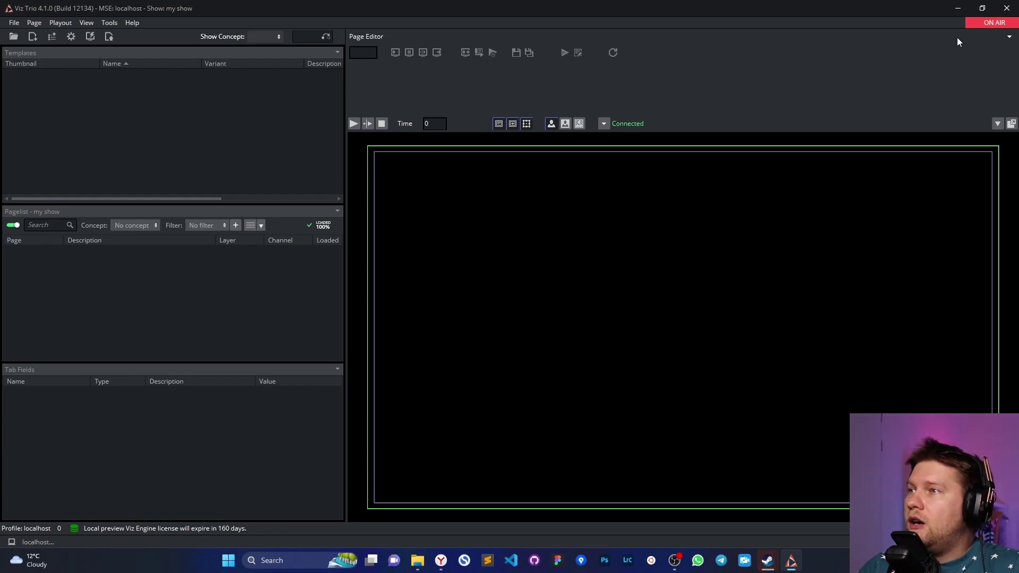
click(274, 304)
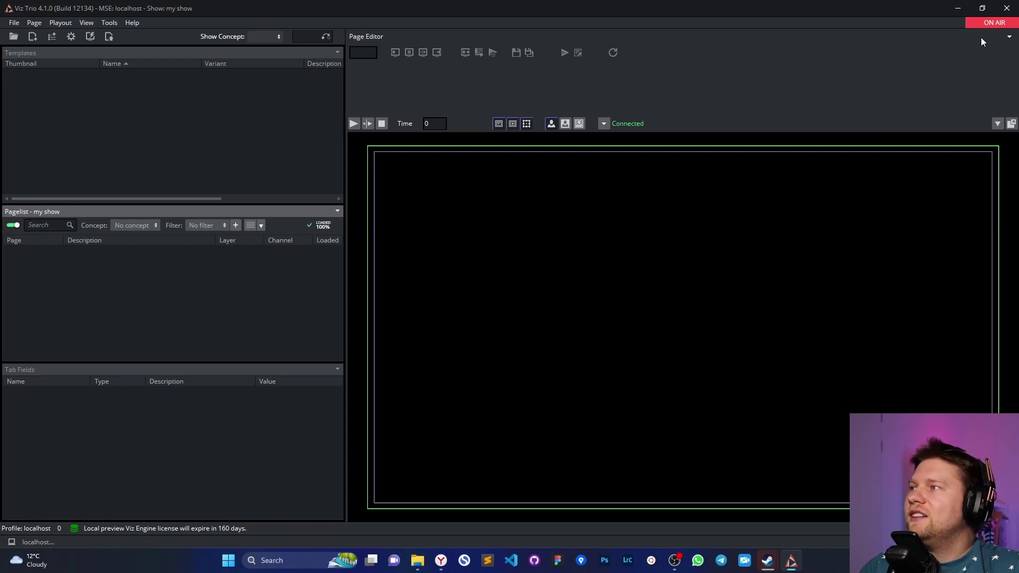
click(1009, 38)
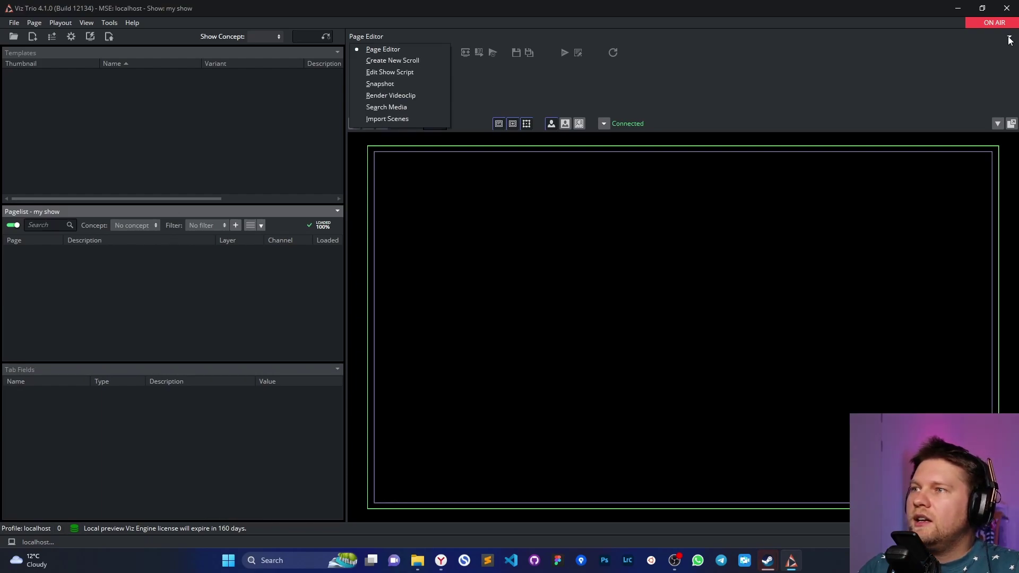
Step: In Import Scenes, select the Logo scene under 2023/LowerThirds and import it as a template
click(380, 120)
click(582, 75)
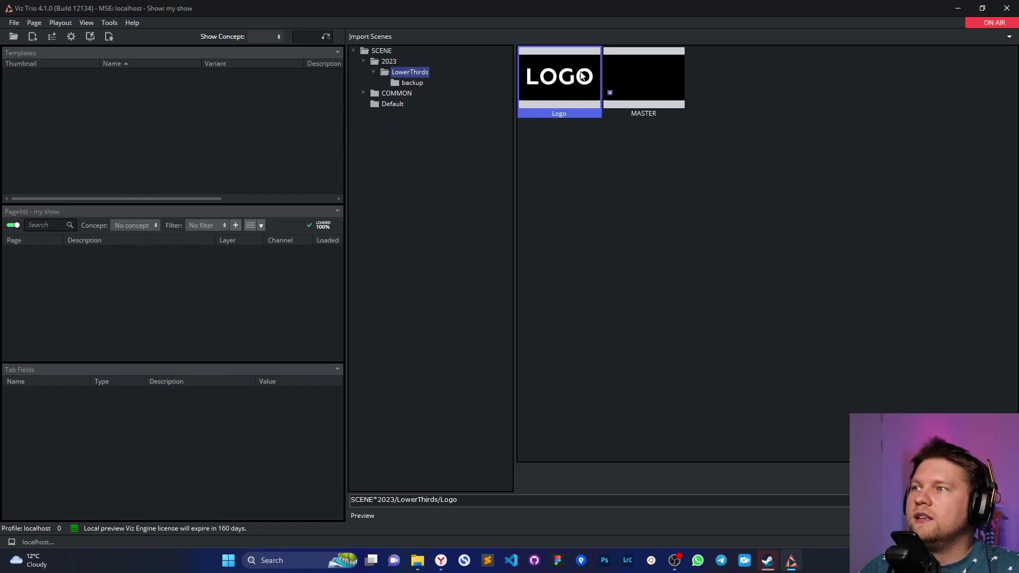
click(644, 81)
click(588, 84)
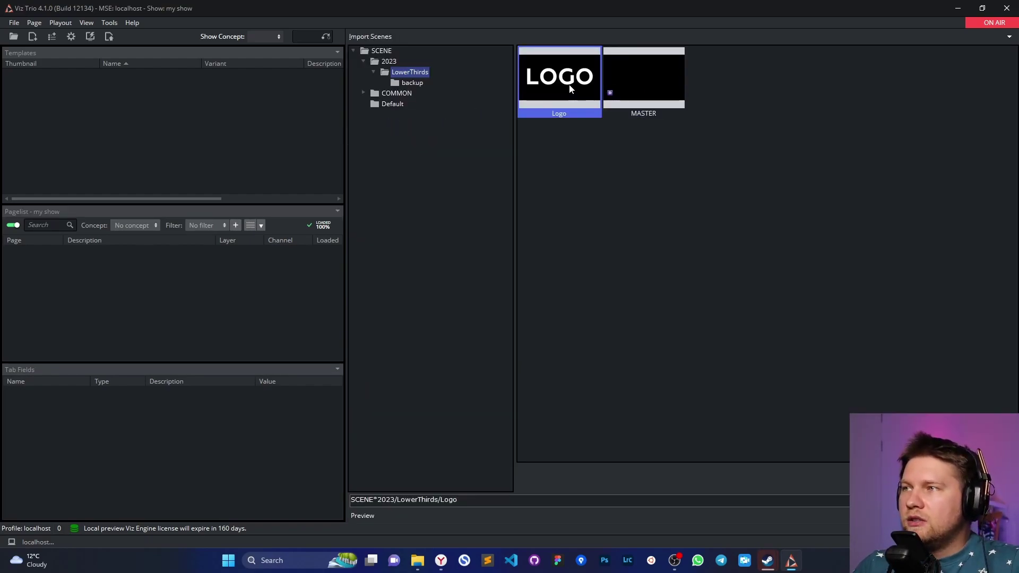
click(631, 78)
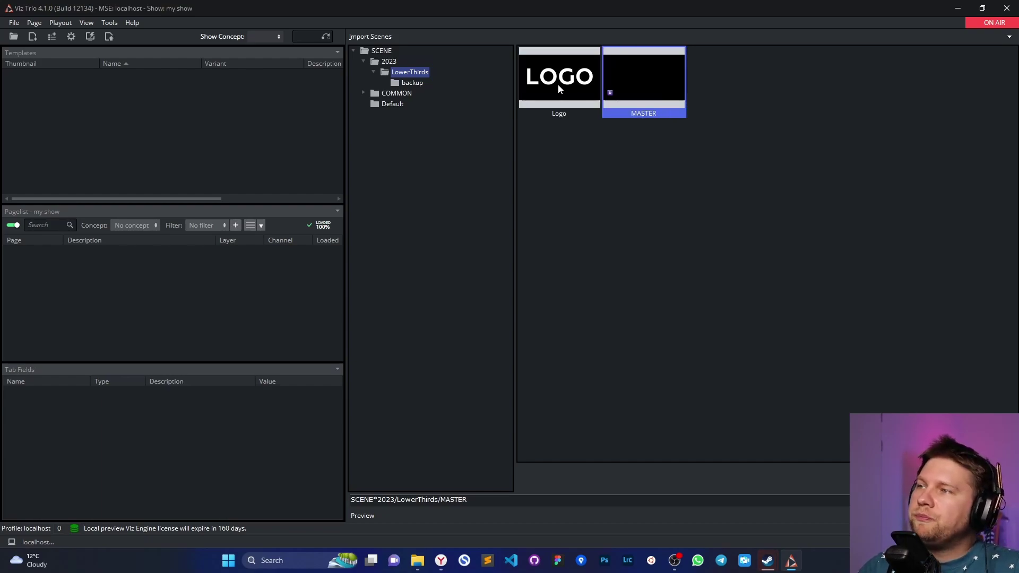
click(571, 87)
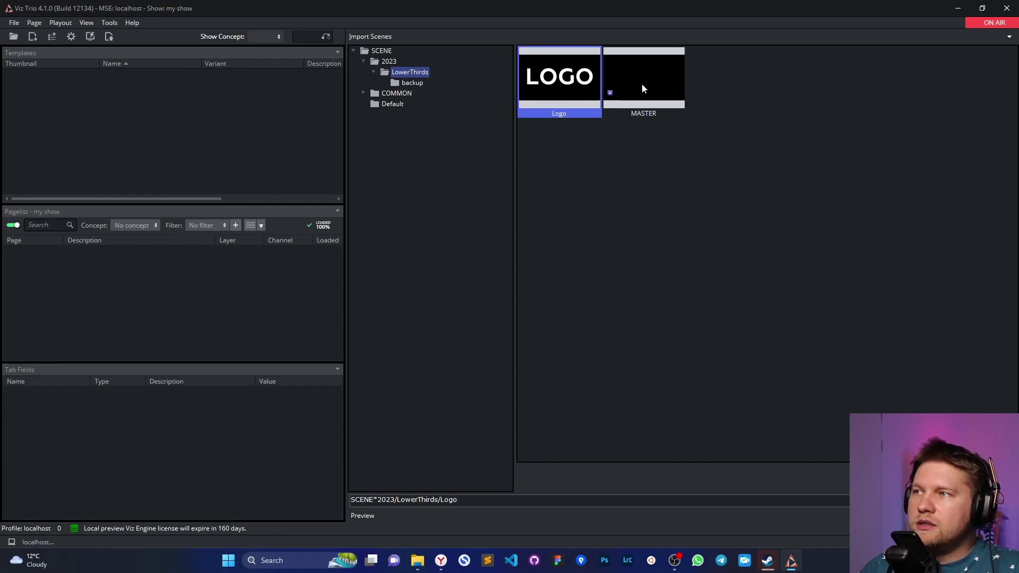
click(641, 84)
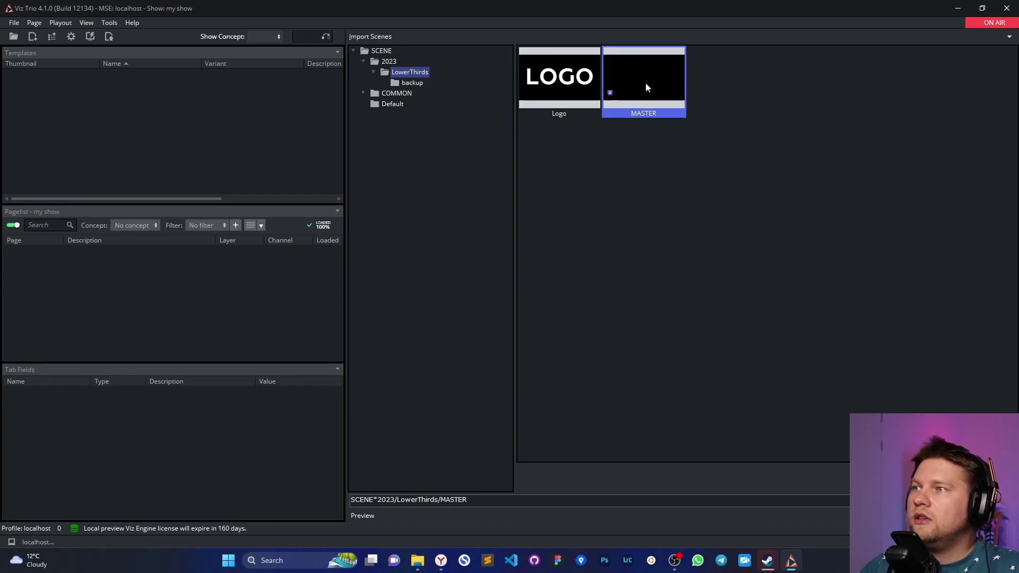
click(558, 95)
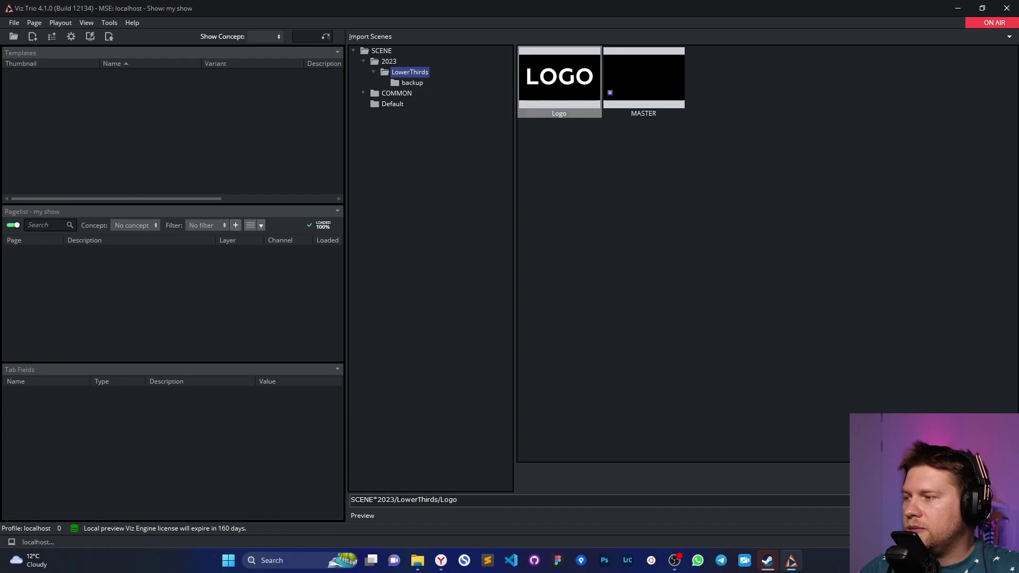
key(Return)
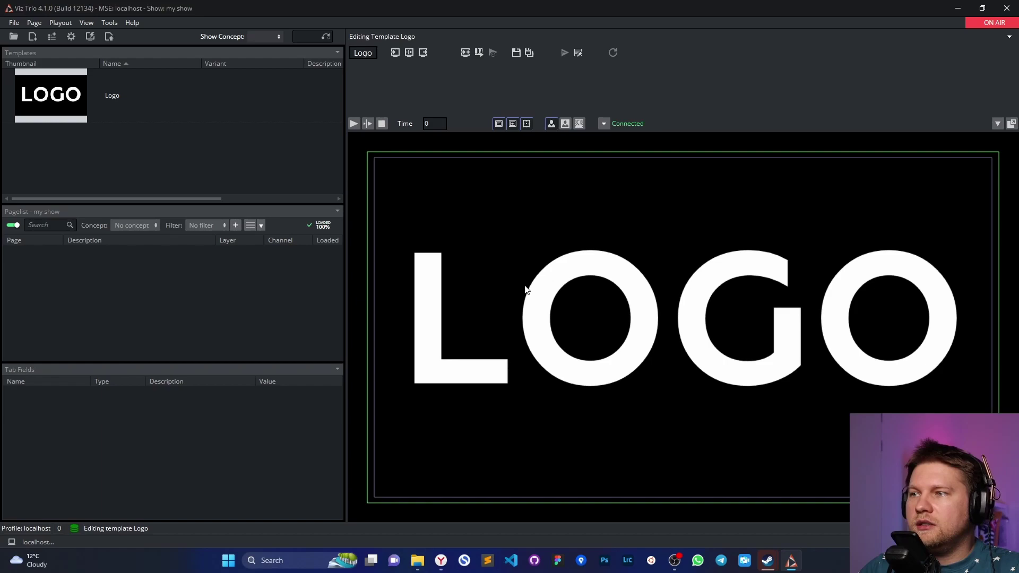
Step: Select the Logo template and save it as page 1000
click(58, 109)
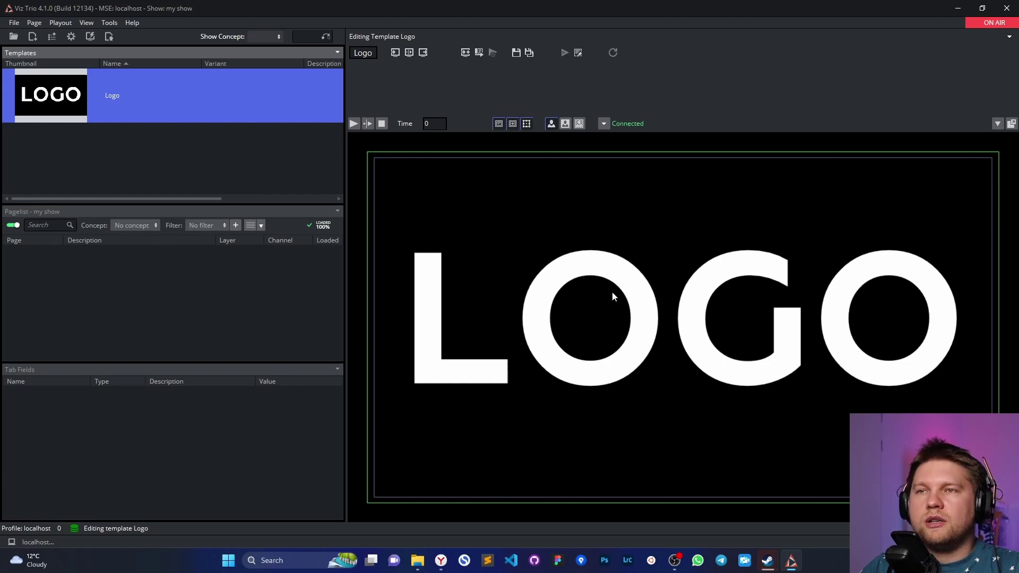
click(145, 97)
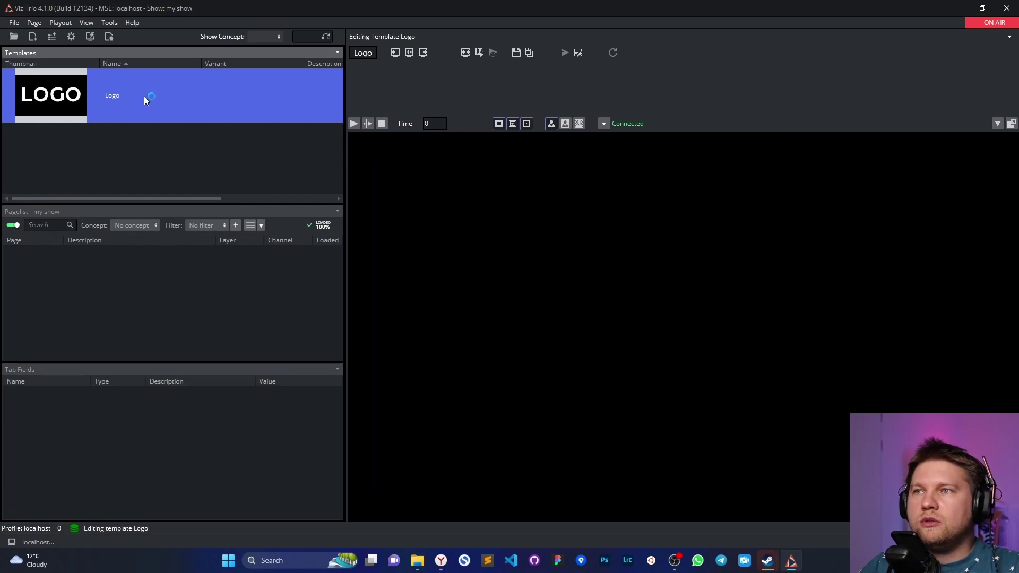
click(530, 54)
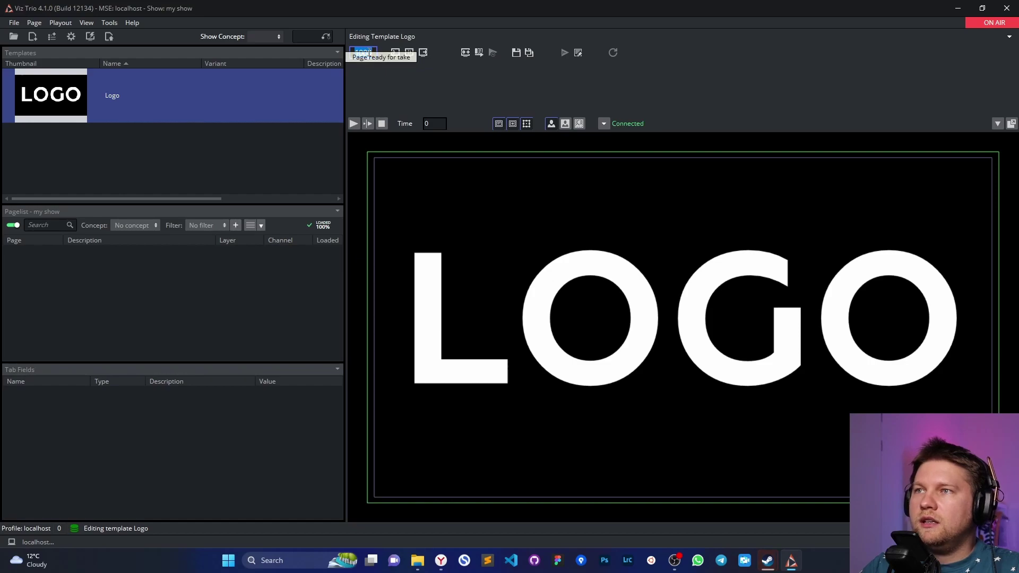
key(Return)
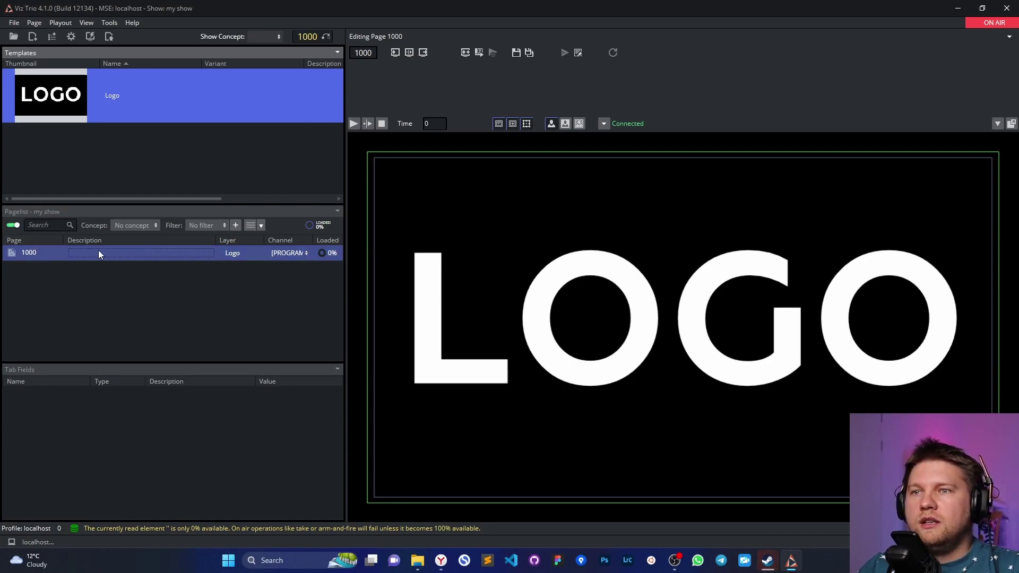
Step: Load page 1000, take it on air, continue and take again to show the D logo
click(56, 254)
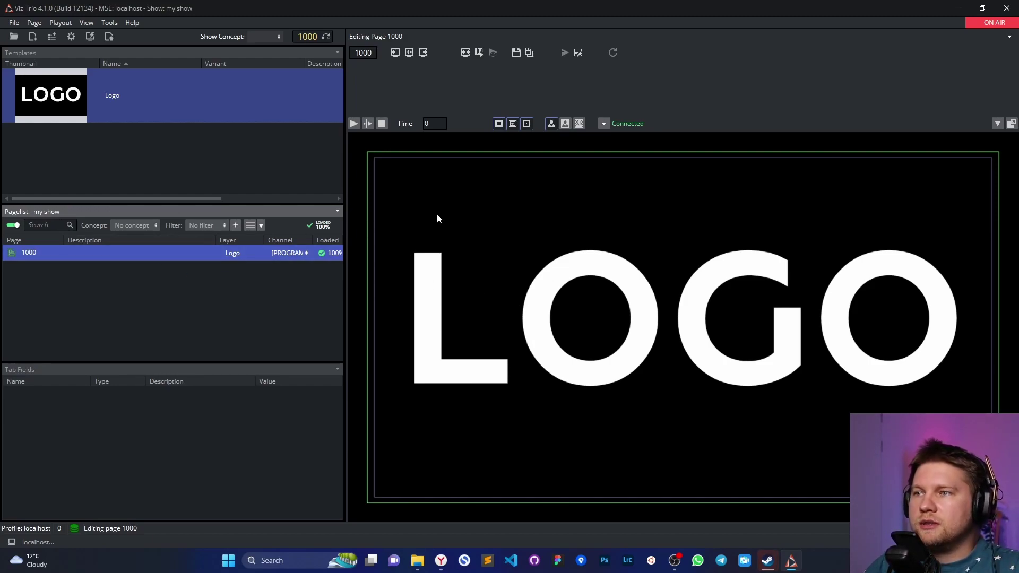
click(89, 250)
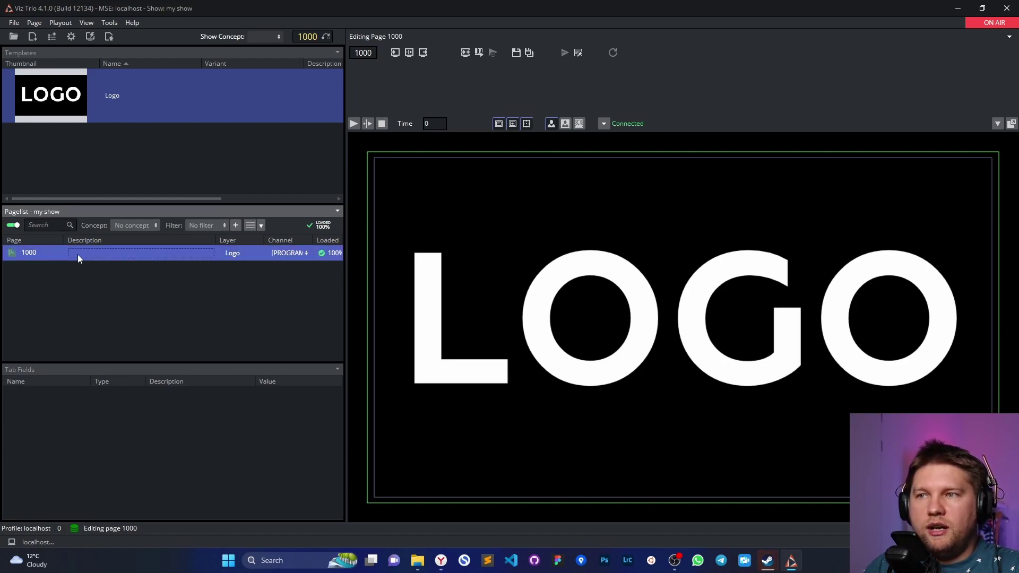
click(408, 69)
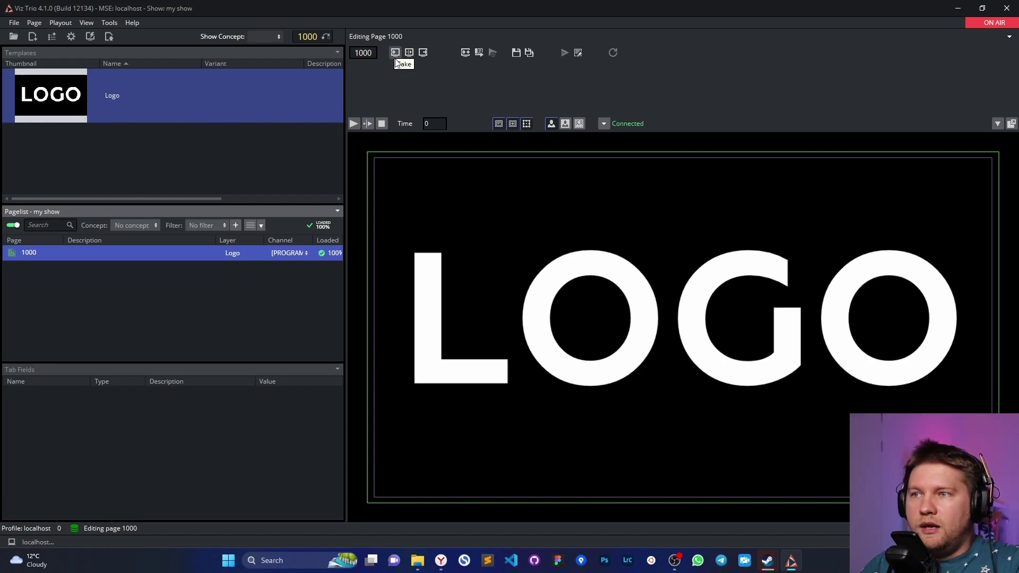
click(397, 54)
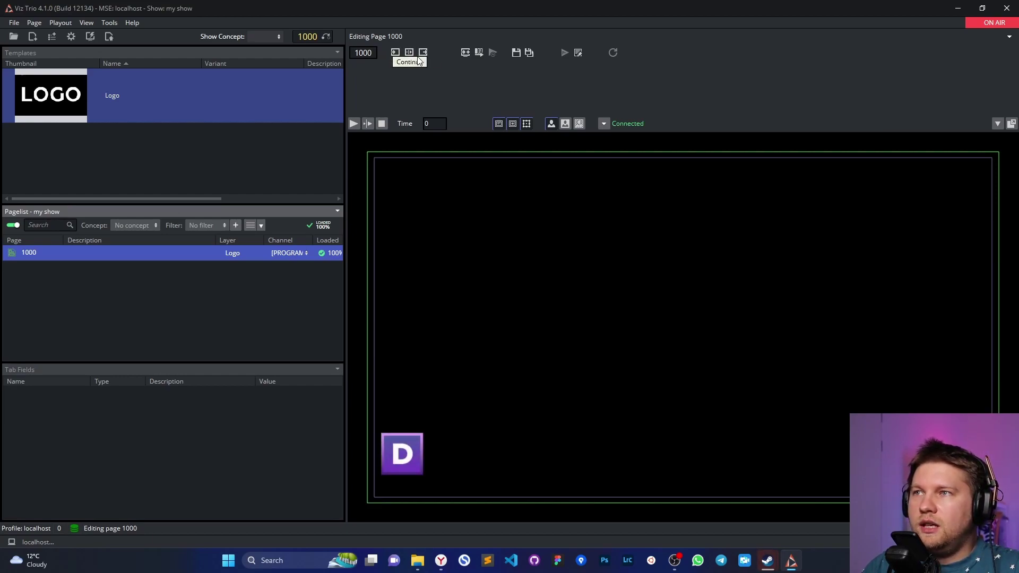
click(407, 57)
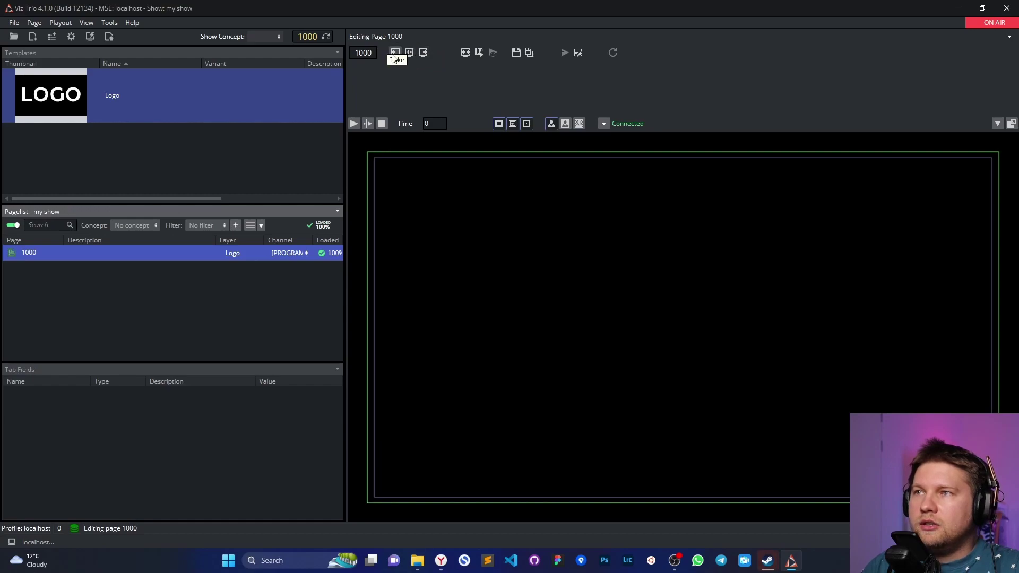
click(396, 54)
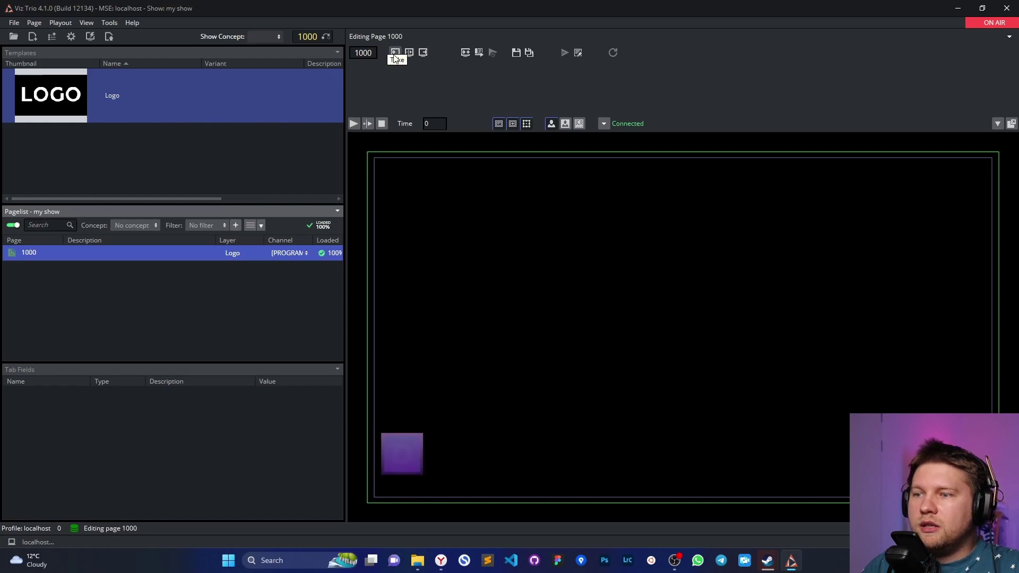
Step: Open Profile Configuration from the status bar's profile list
click(33, 542)
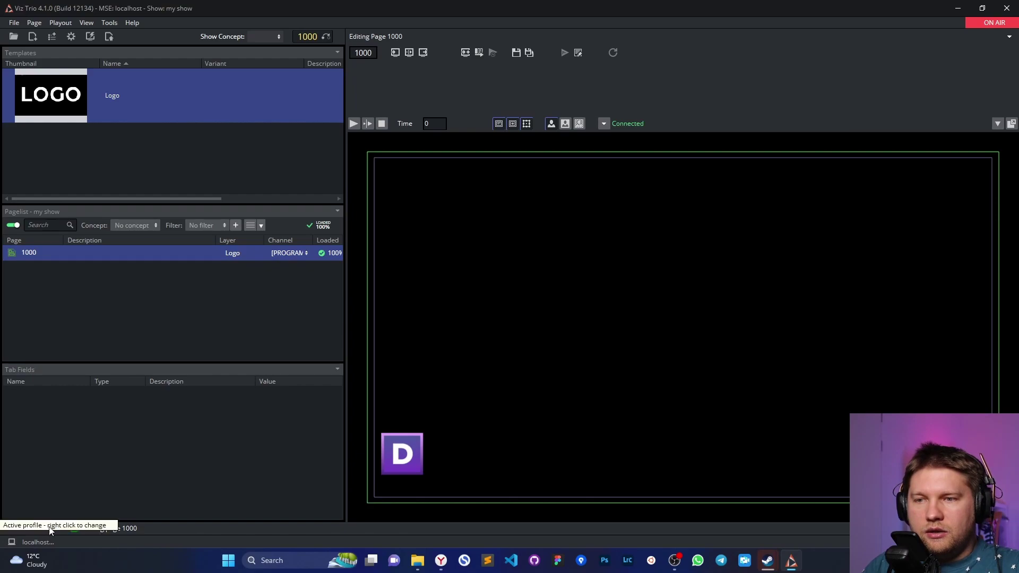
click(43, 526)
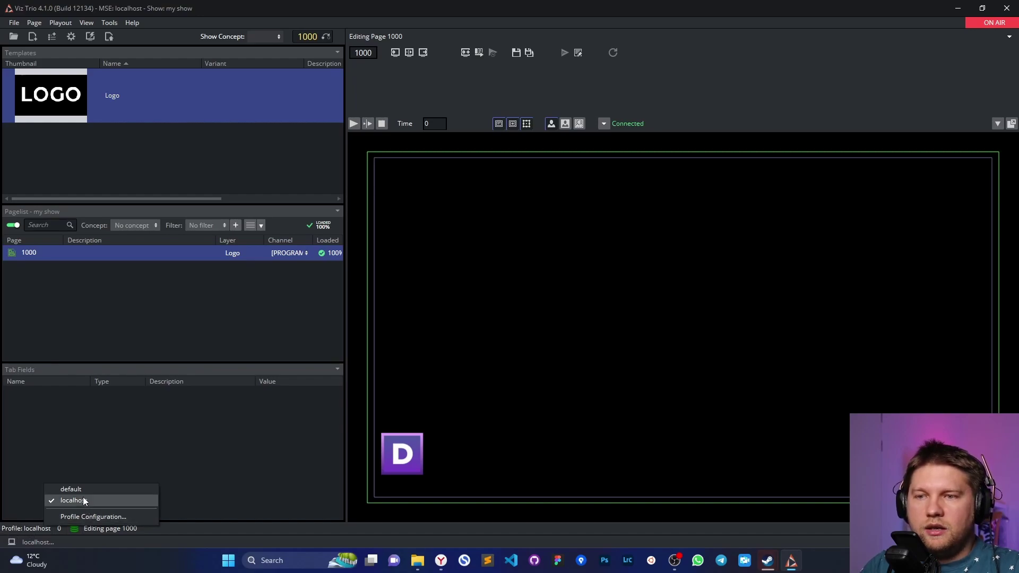
click(84, 517)
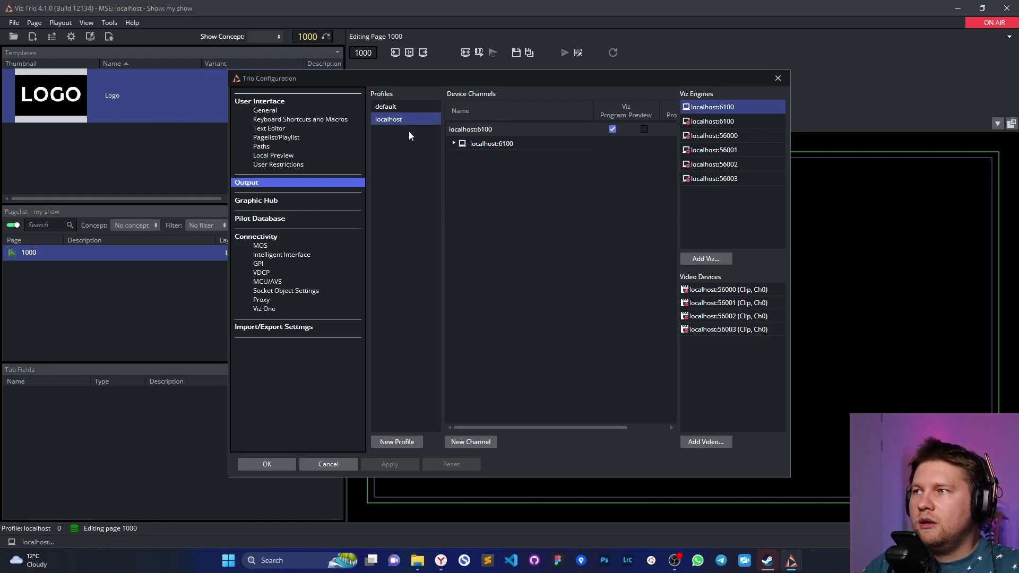
Step: Add a 'test' profile with a localhost:6100 Viz Program channel and save the configuration
drag(454, 81, 411, 77)
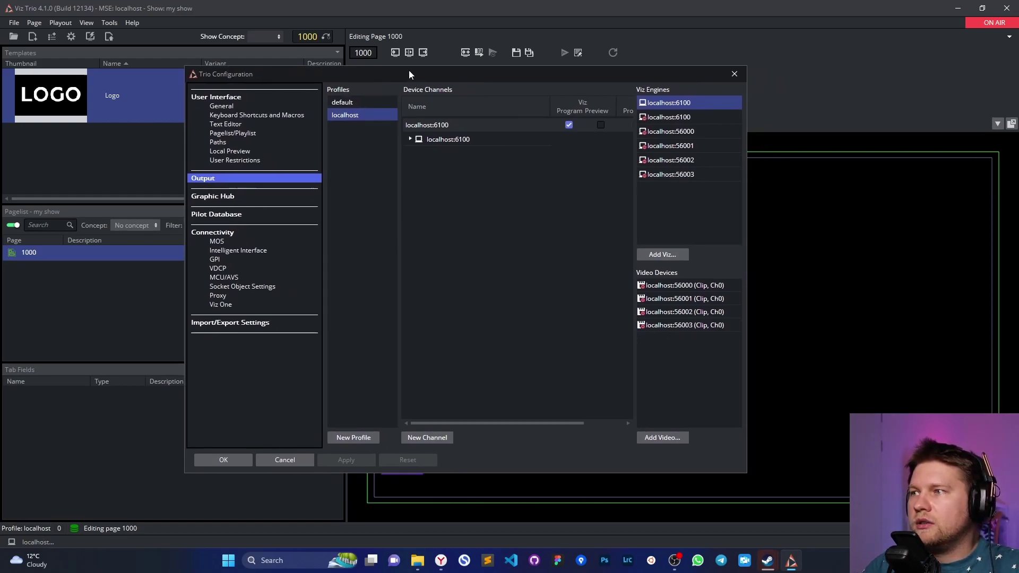
double_click(355, 114)
click(353, 437)
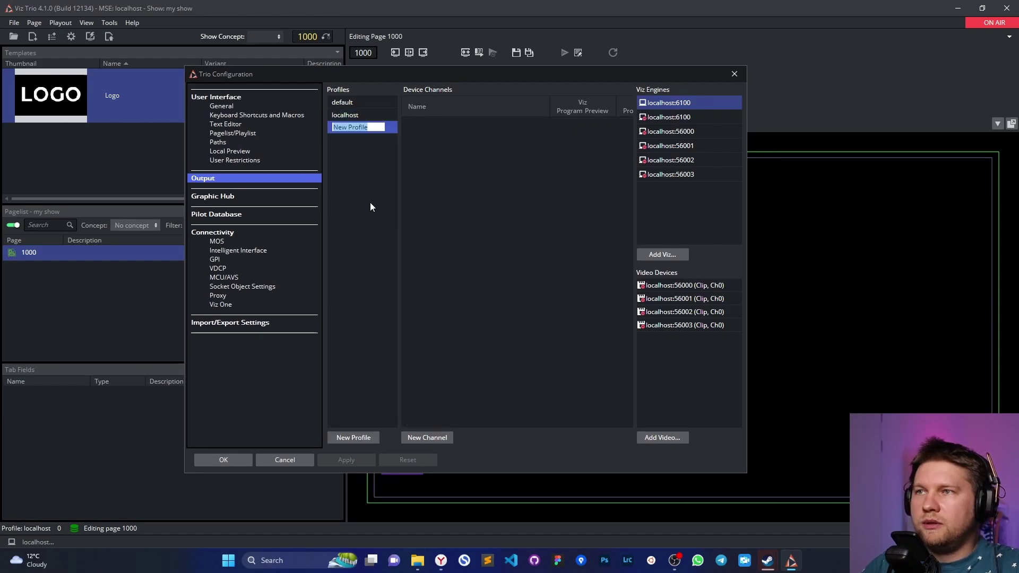
text(test)
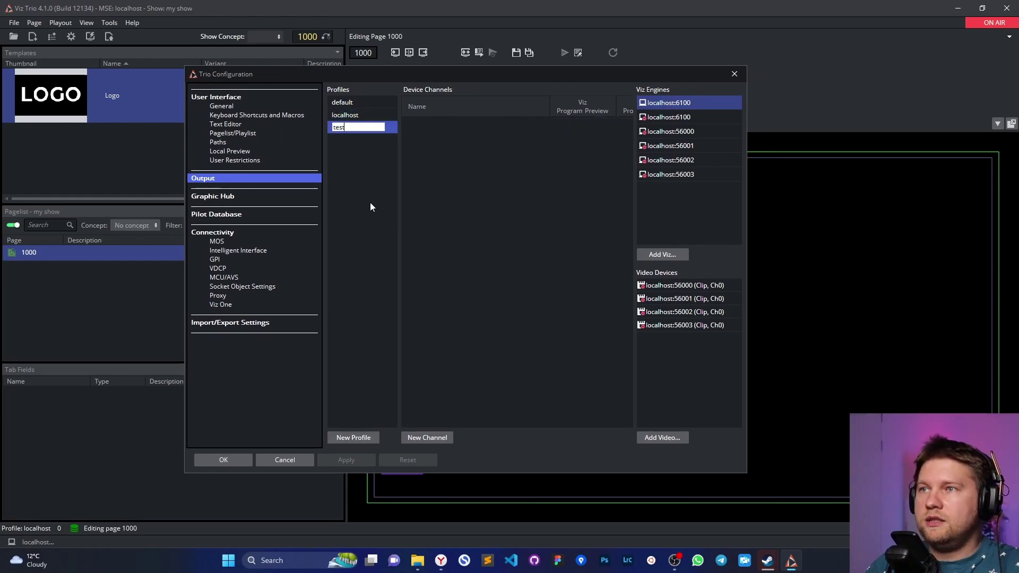
key(Return)
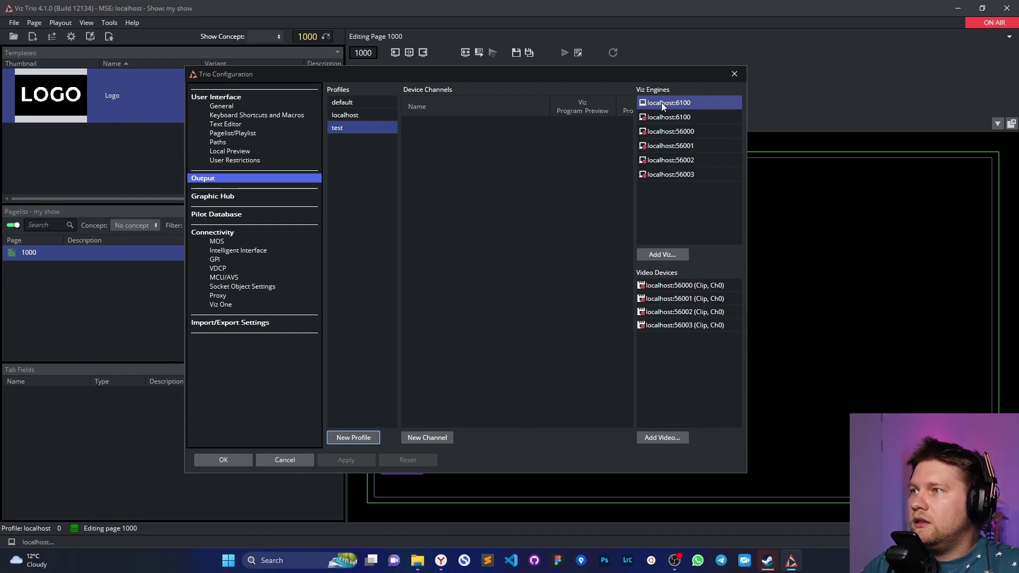
drag(661, 102, 549, 155)
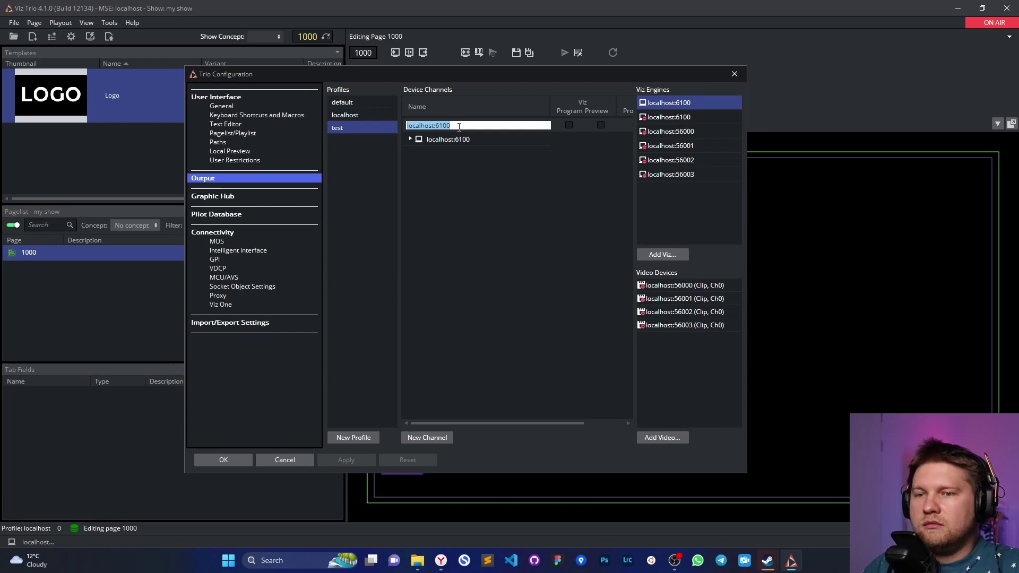
key(Return)
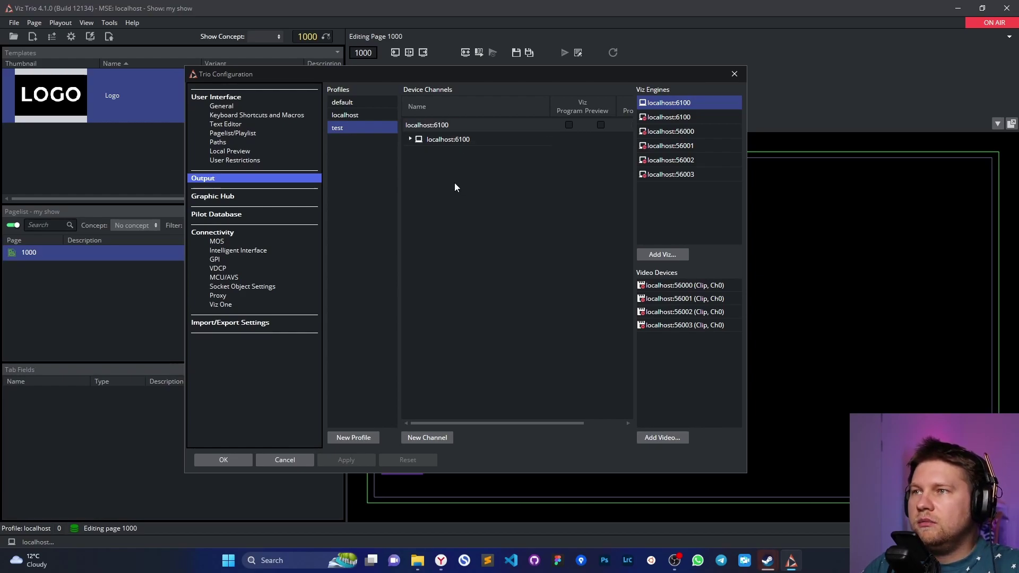
click(569, 125)
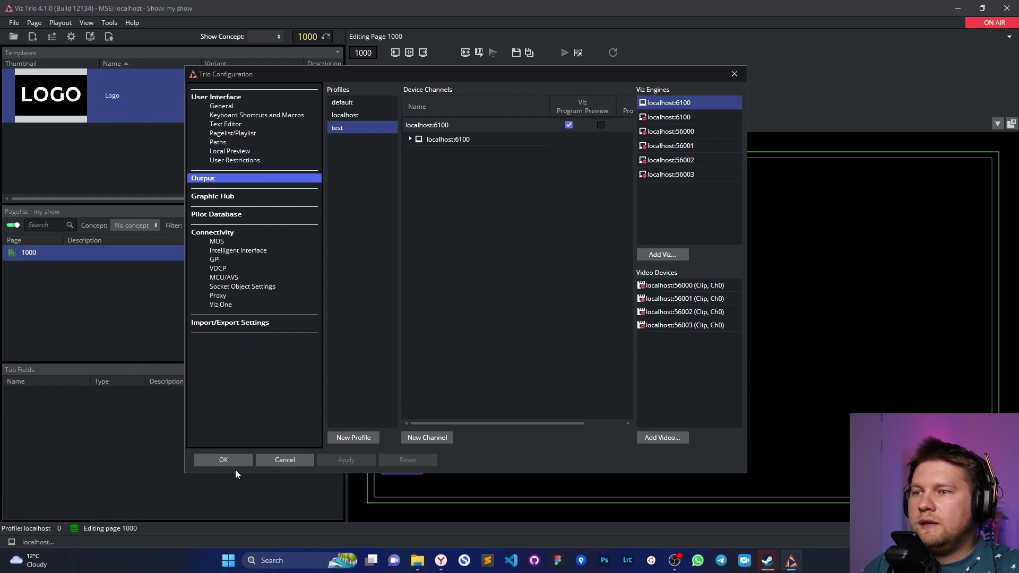
click(223, 460)
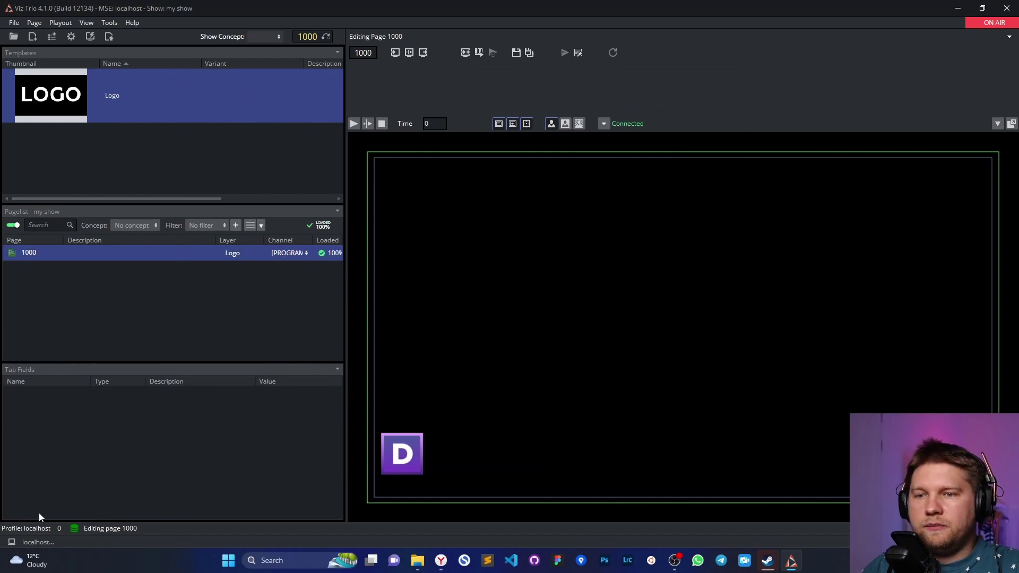
Step: Switch to the test profile, then take the logo off air and back on
click(23, 529)
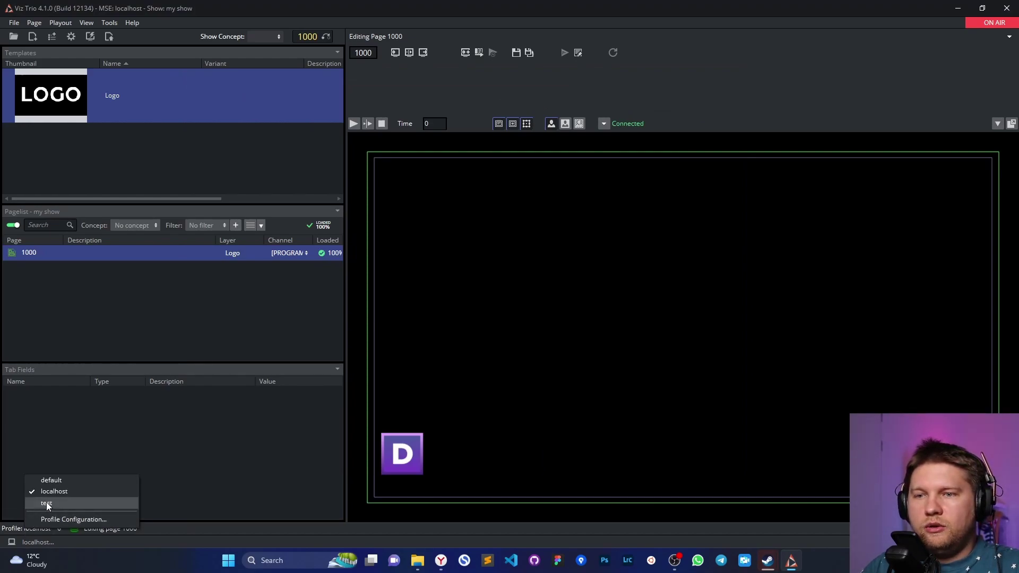
click(17, 530)
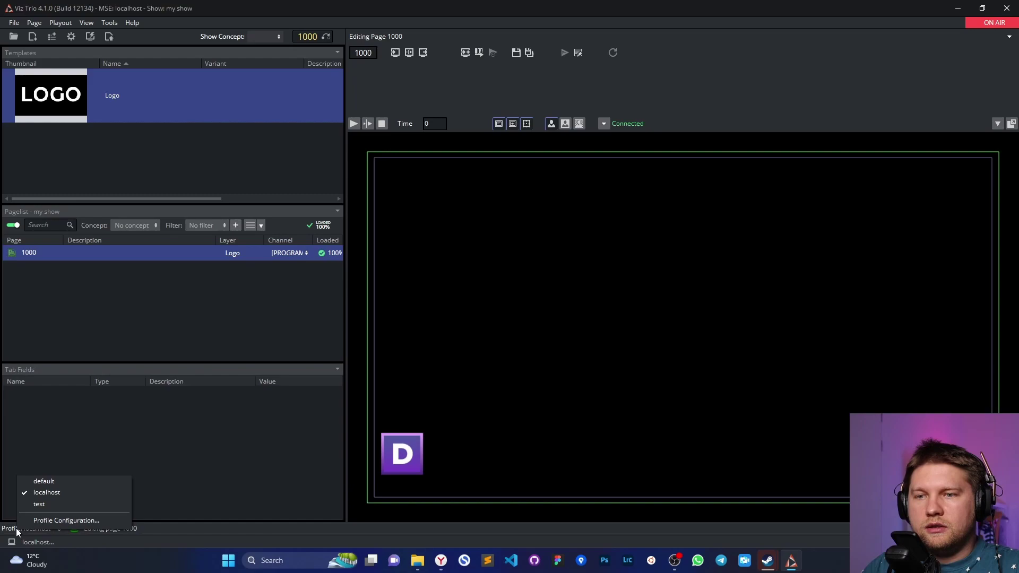
click(33, 505)
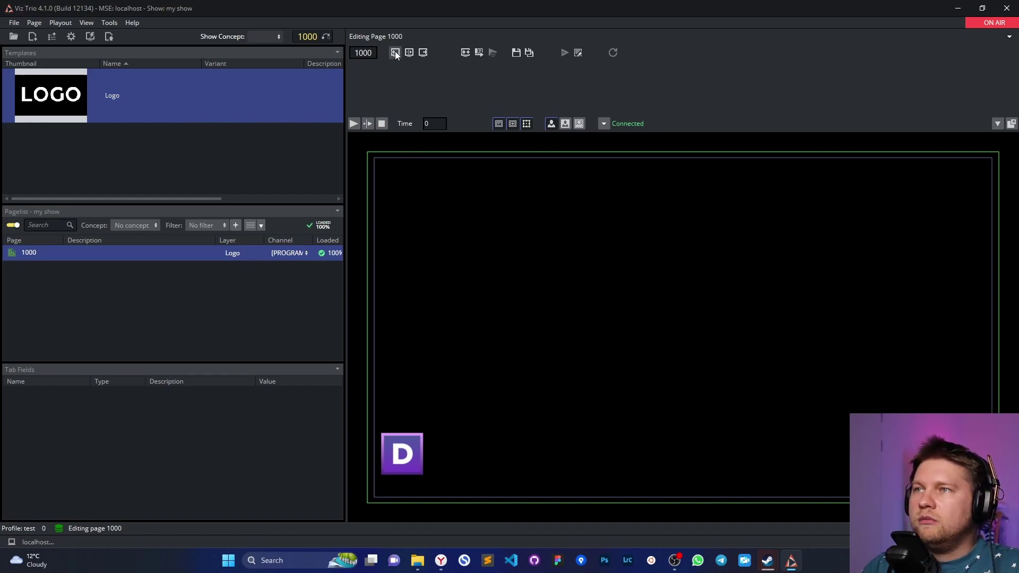
click(409, 53)
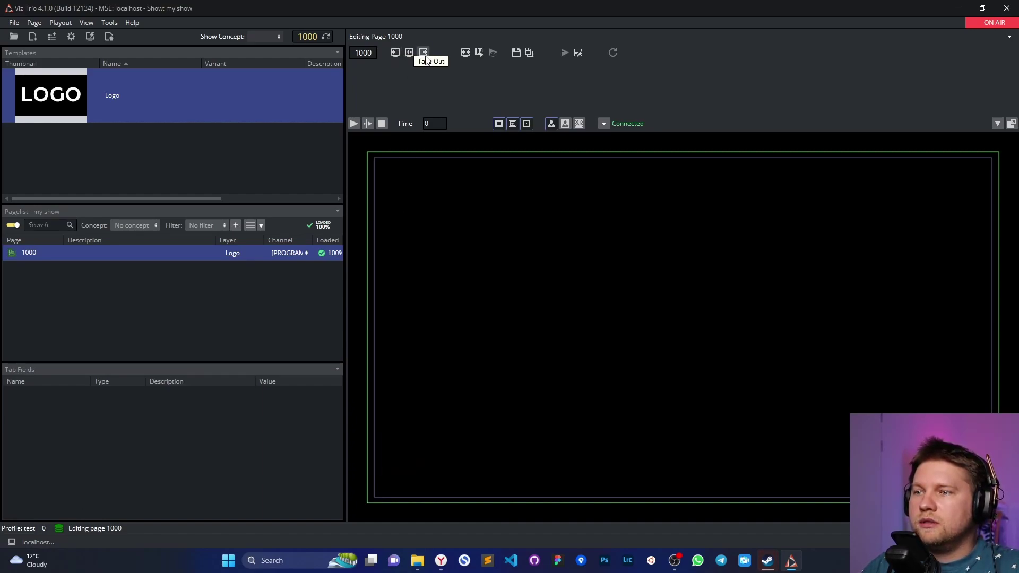
click(396, 52)
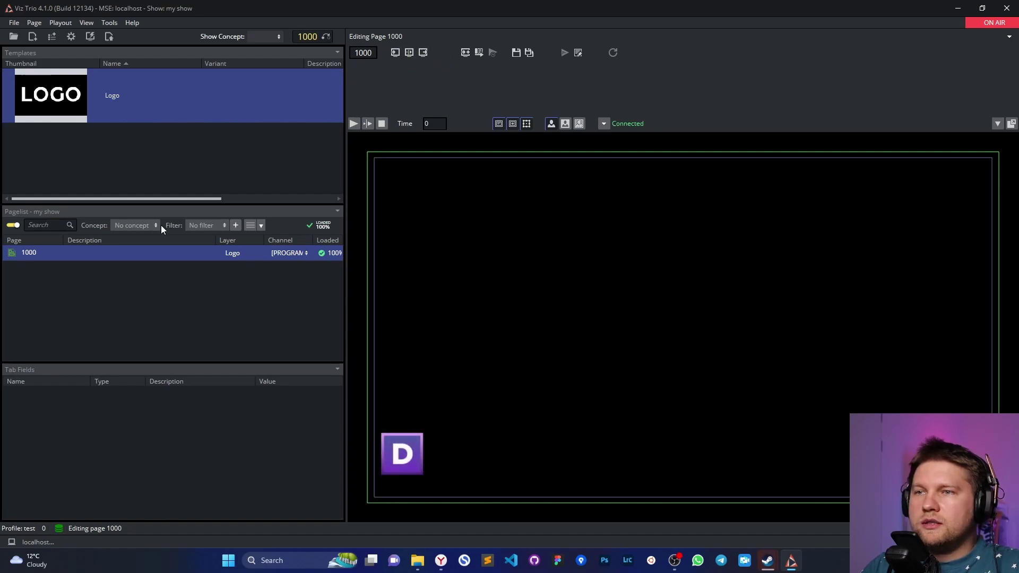
Step: Take page 1000 out and back on air twice using Out and Direct Take
click(79, 252)
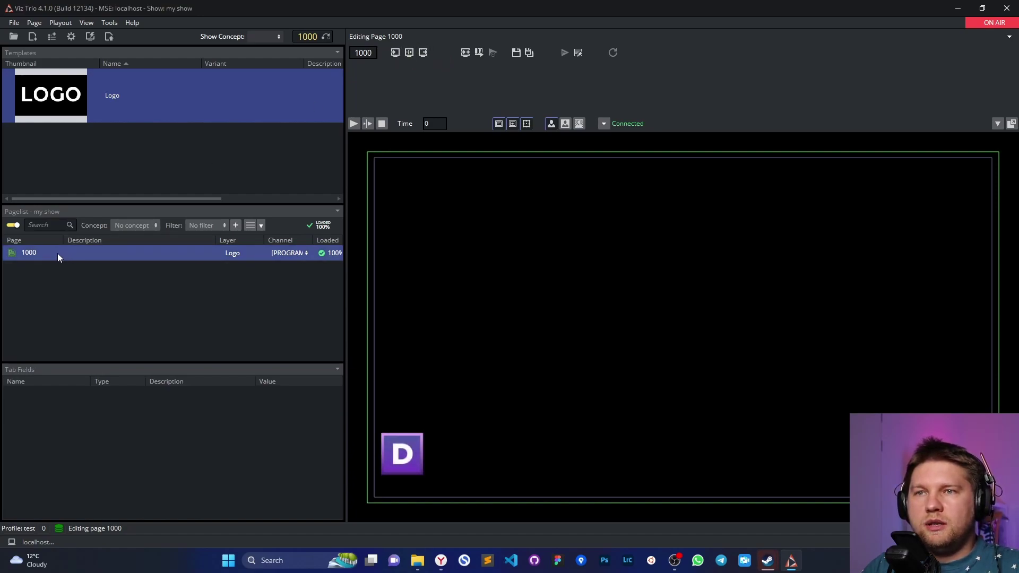
right_click(55, 253)
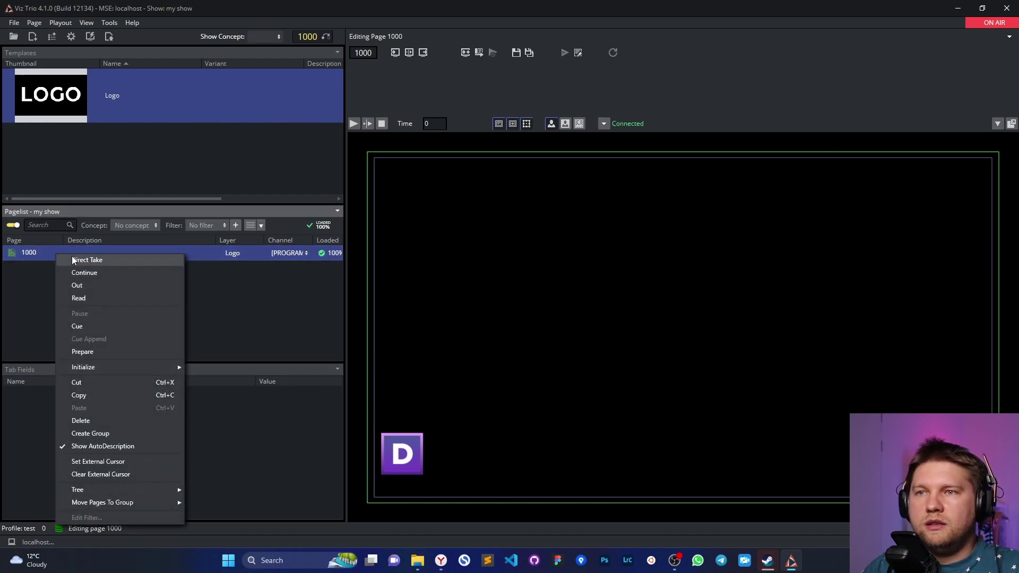
click(88, 286)
right_click(55, 253)
click(69, 259)
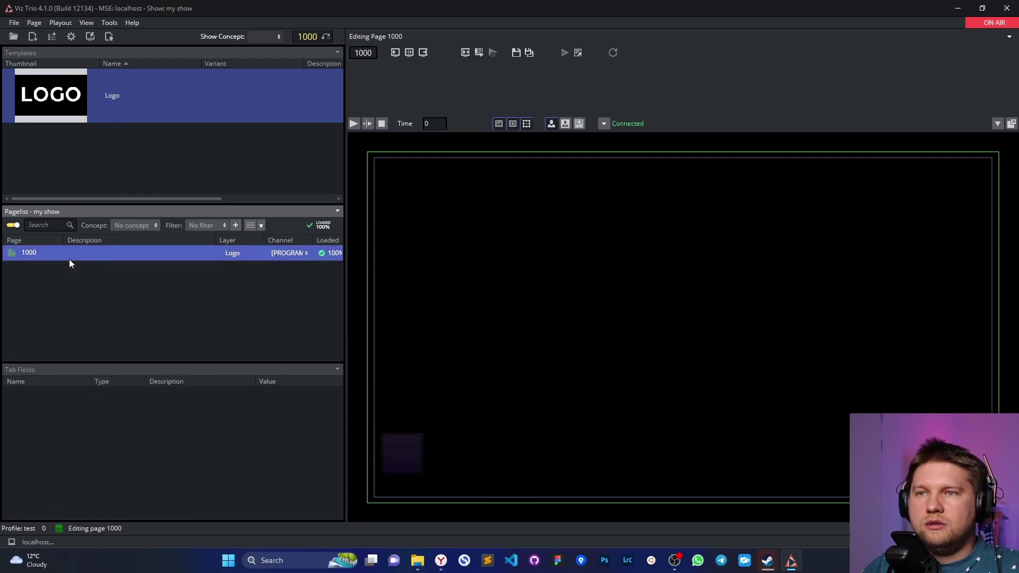
right_click(57, 253)
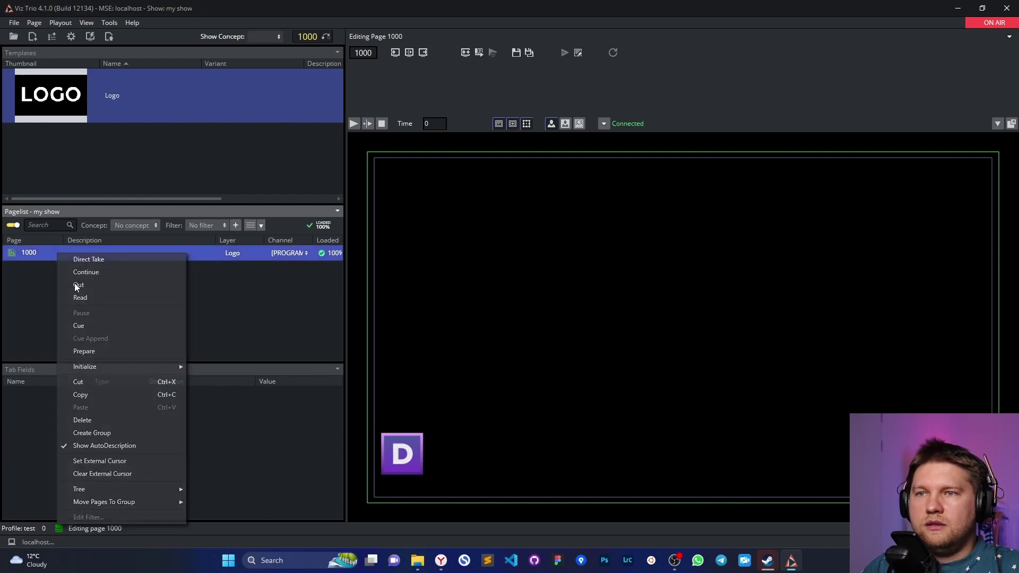
click(76, 285)
right_click(57, 253)
click(69, 262)
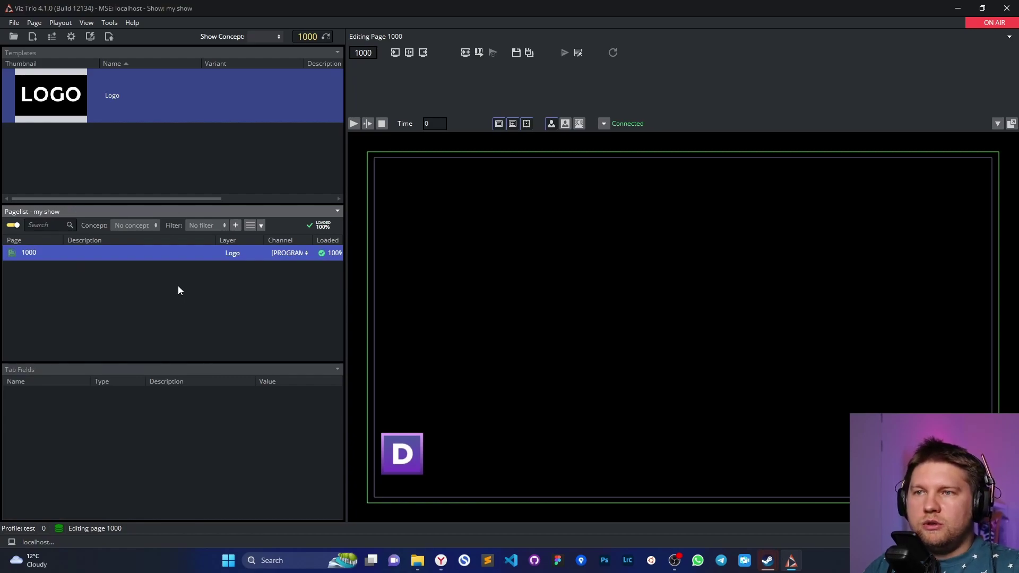
Step: Quit Viz Trio, then launch Viz Pilot Director 8.7 and maximize its window
key(alt+F4)
key(Return)
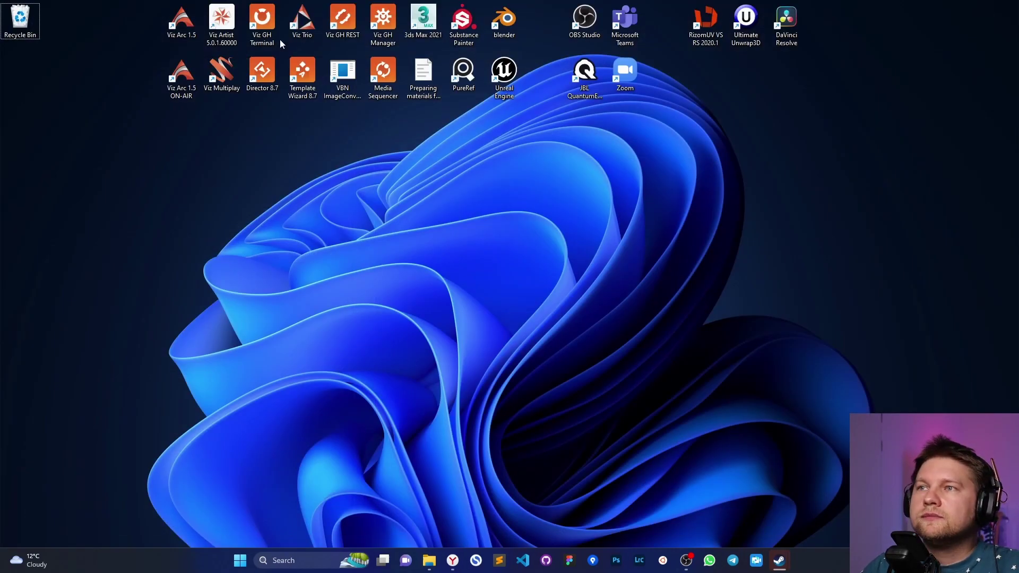
double_click(266, 71)
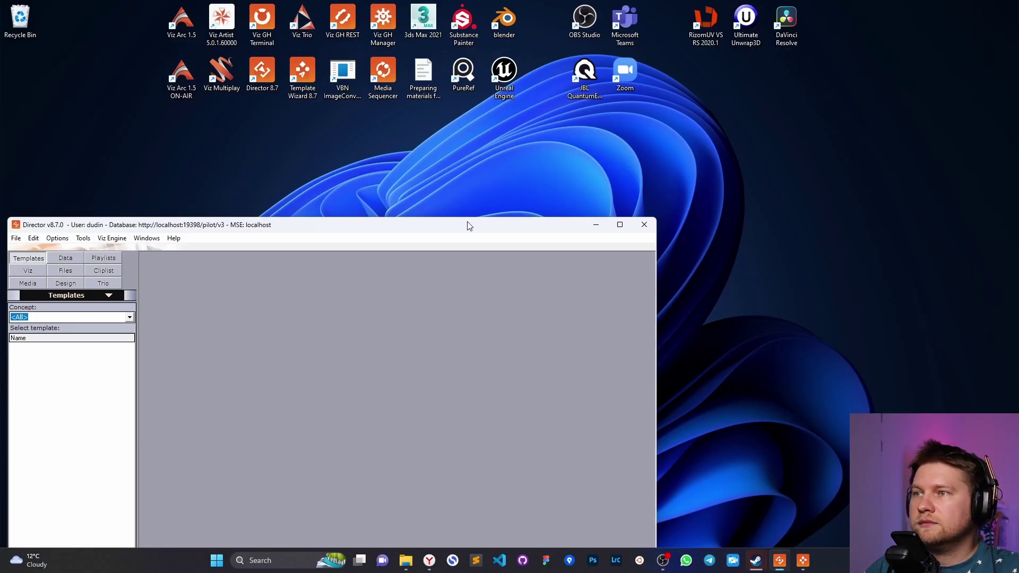
double_click(466, 223)
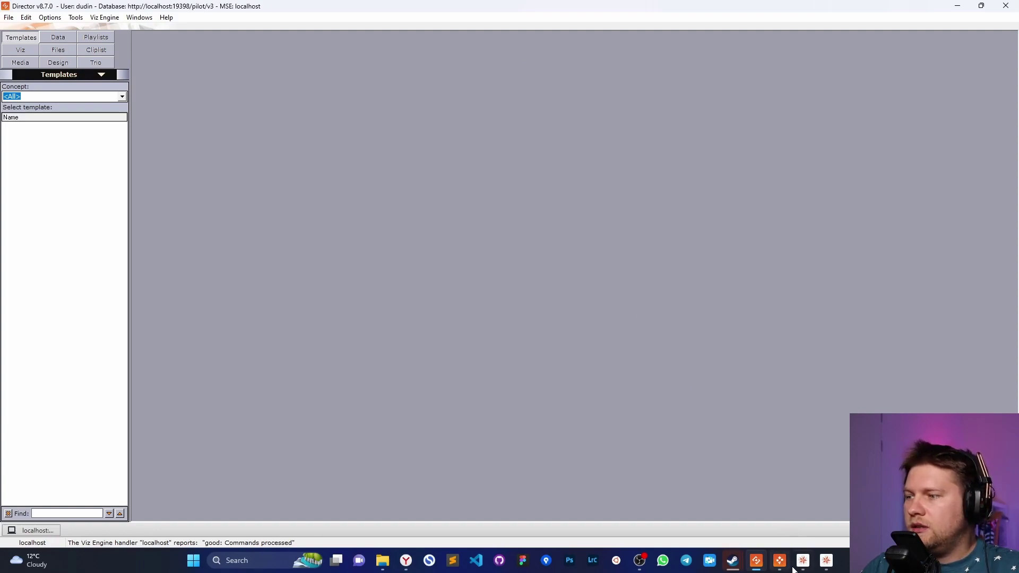
Step: Check the Template Wizard, then look over Director's concept list and template list options
mouse_move(804, 566)
mouse_move(759, 567)
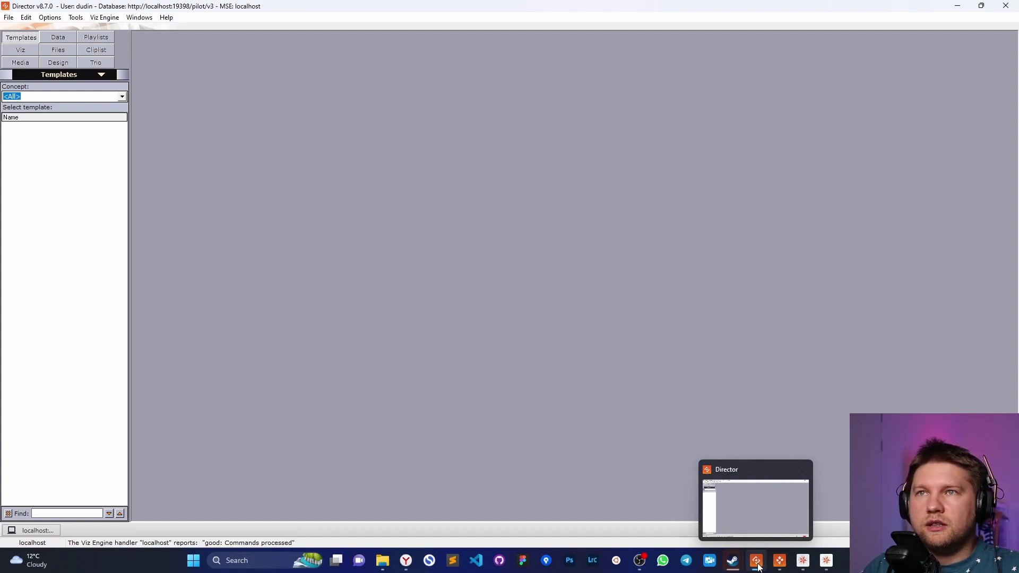
click(782, 568)
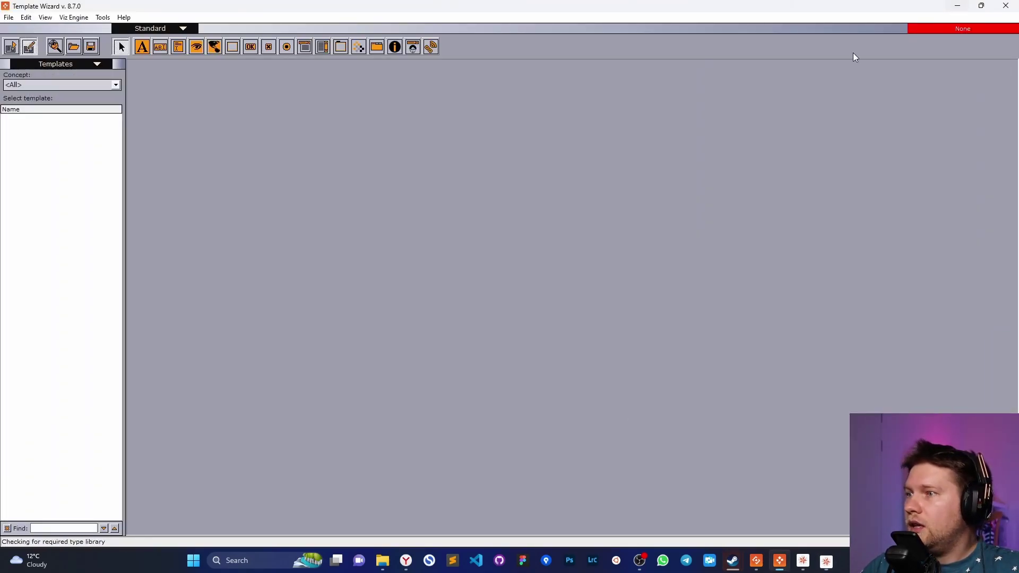
click(757, 564)
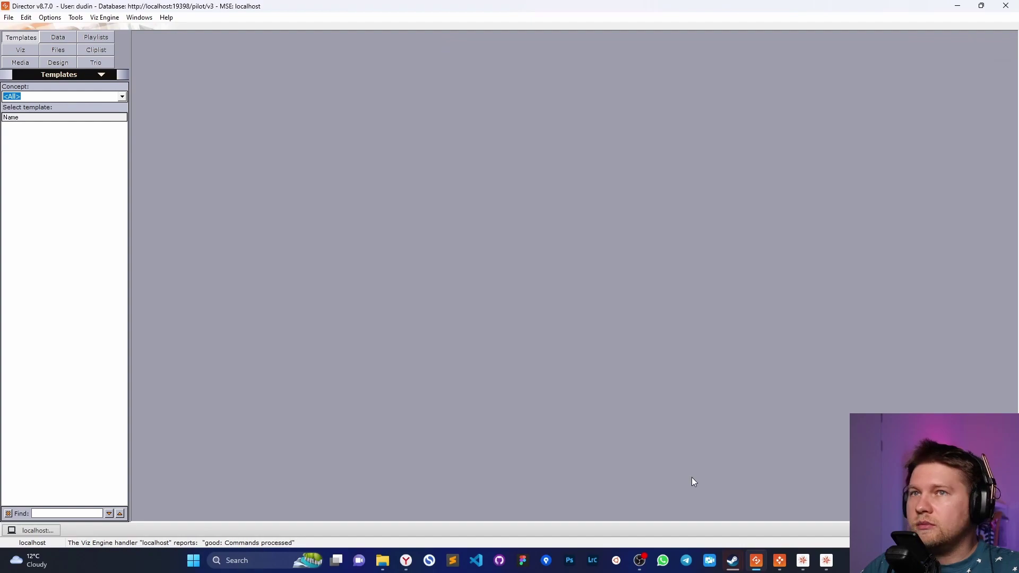
click(102, 98)
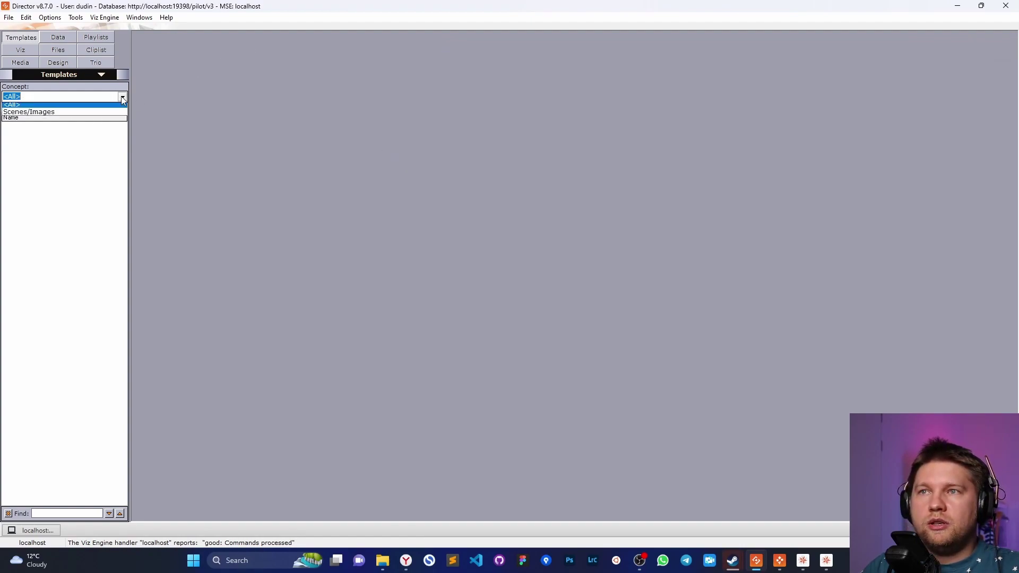
click(121, 97)
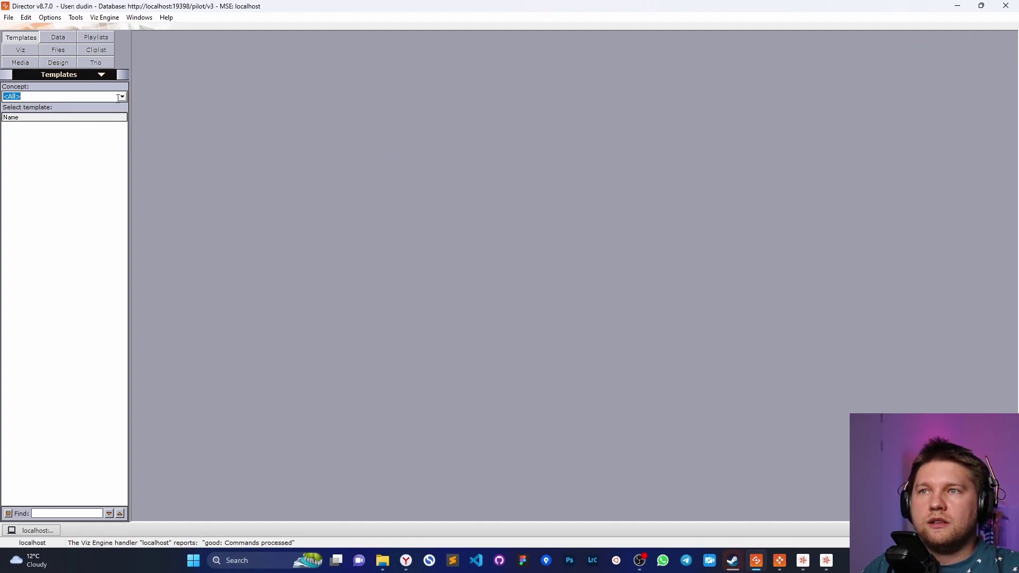
click(53, 159)
right_click(50, 143)
click(34, 141)
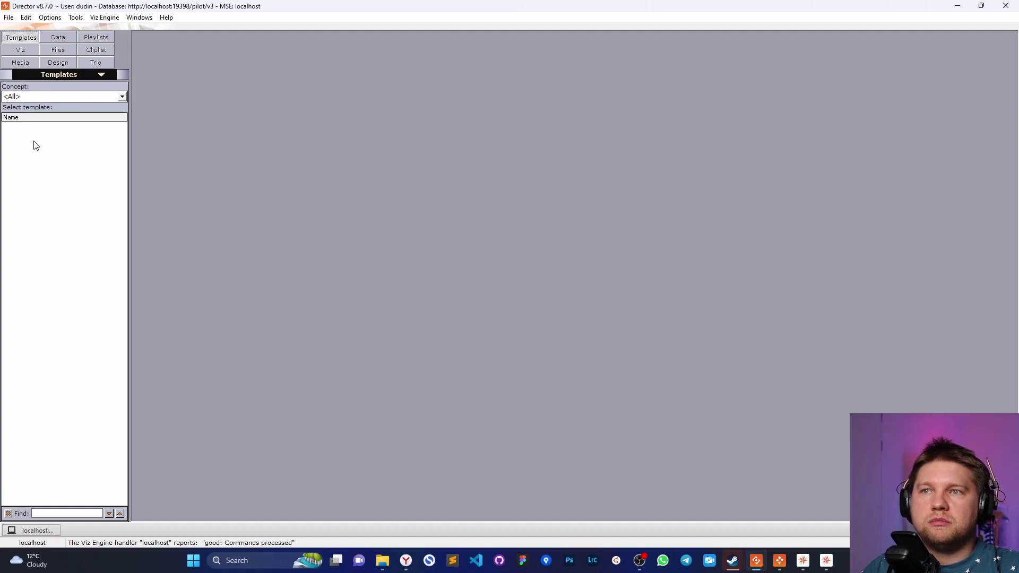
Step: Launch the Template Wizard from Director's menus
click(52, 18)
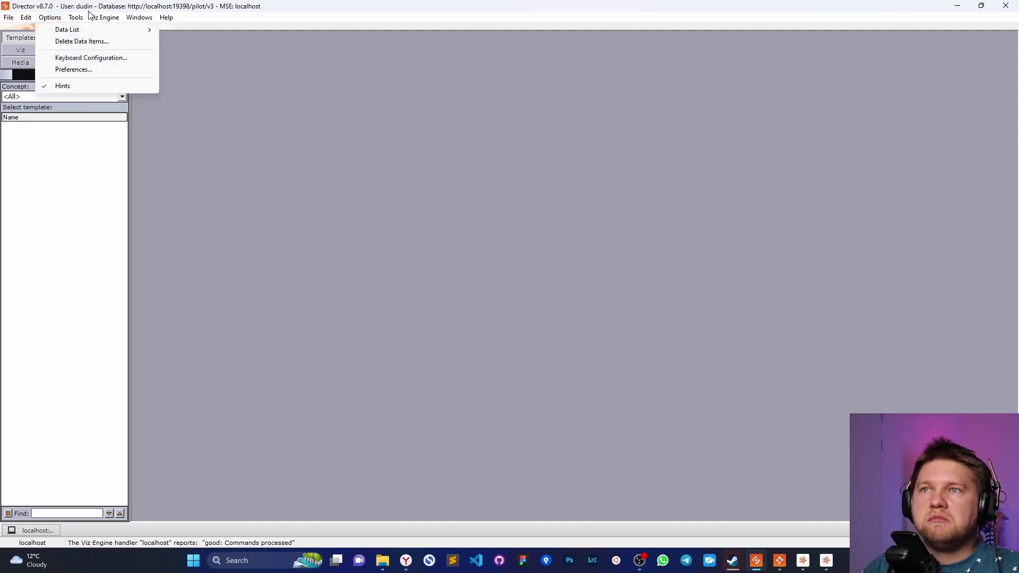
click(75, 17)
click(75, 17)
click(75, 17)
click(74, 17)
click(75, 17)
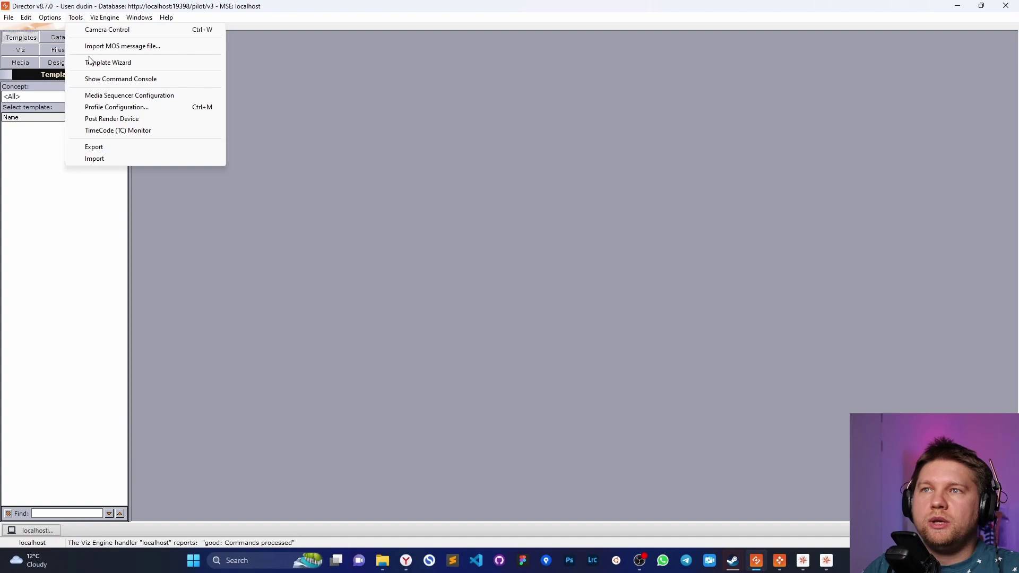
click(296, 104)
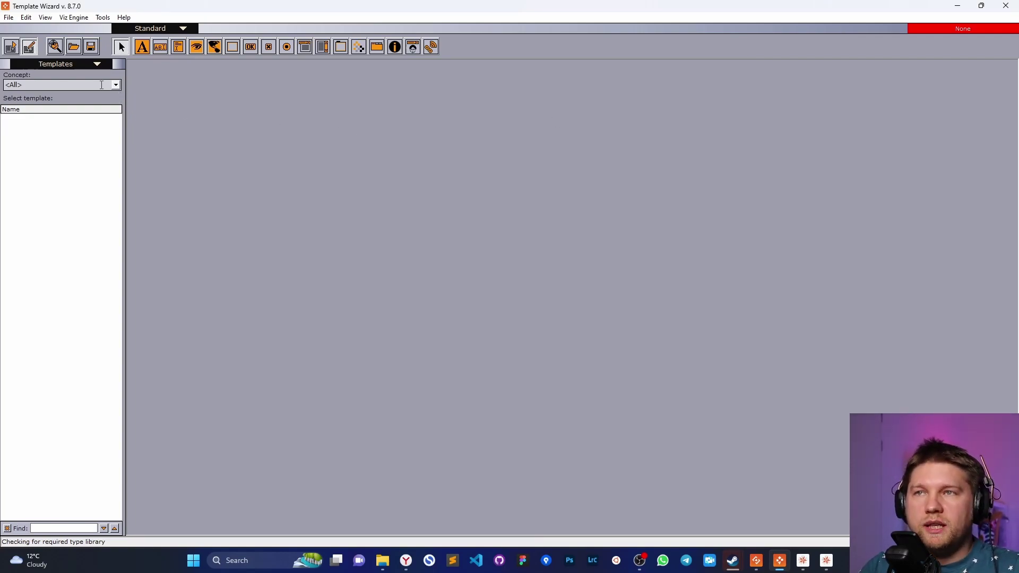
Step: Start generating a template from a scene and expand the 2023 › LowerThirds folder
click(55, 47)
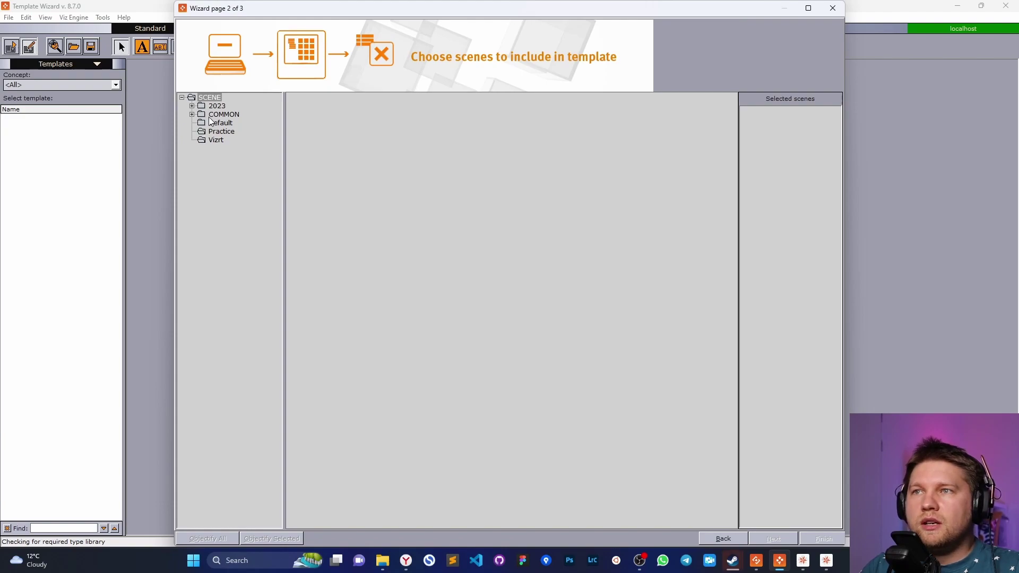
drag(239, 10, 229, 63)
click(175, 154)
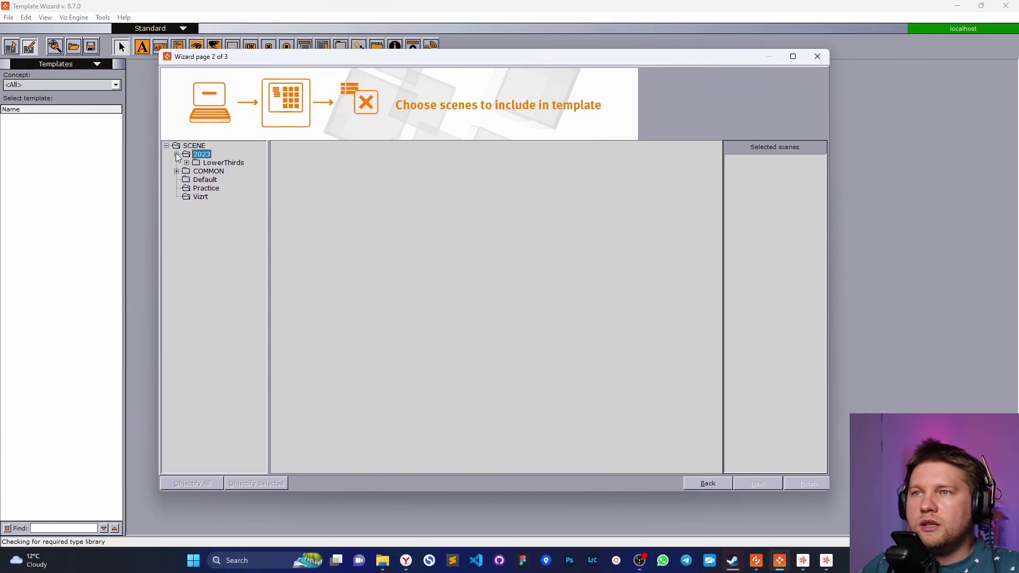
double_click(206, 162)
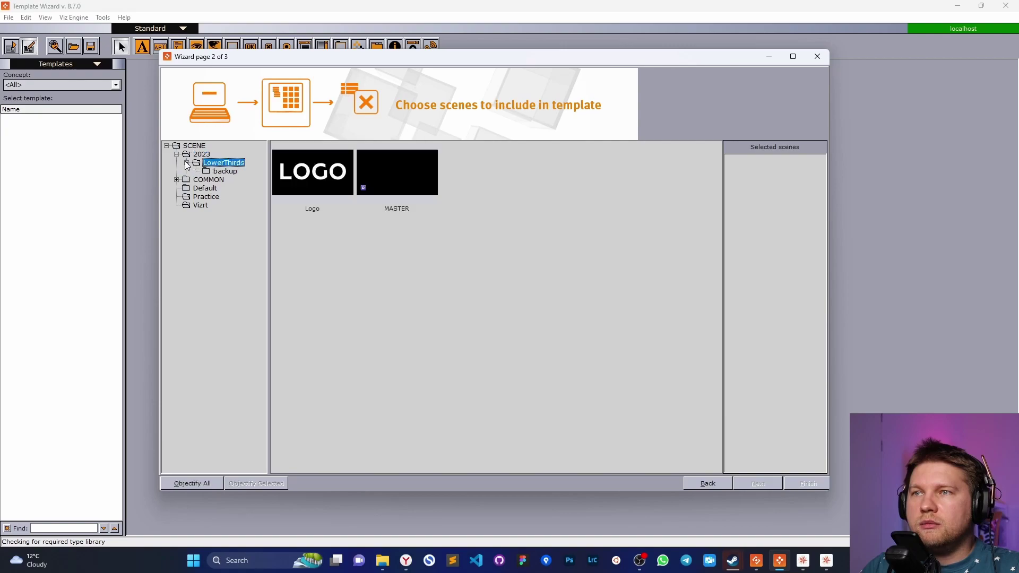
Step: Add the Logo scene to the template and advance to the exposed objects page
click(319, 179)
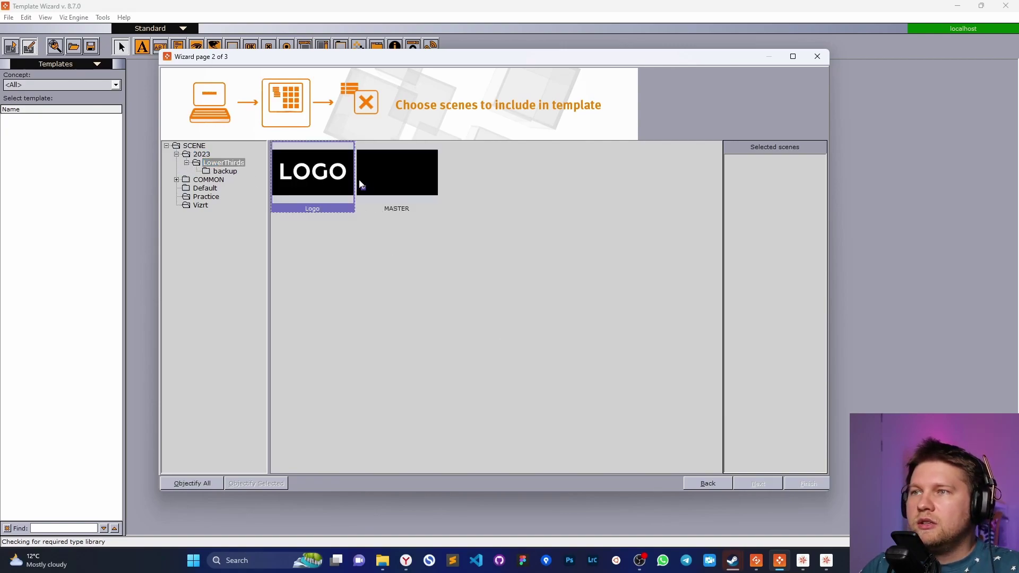
click(361, 185)
click(313, 180)
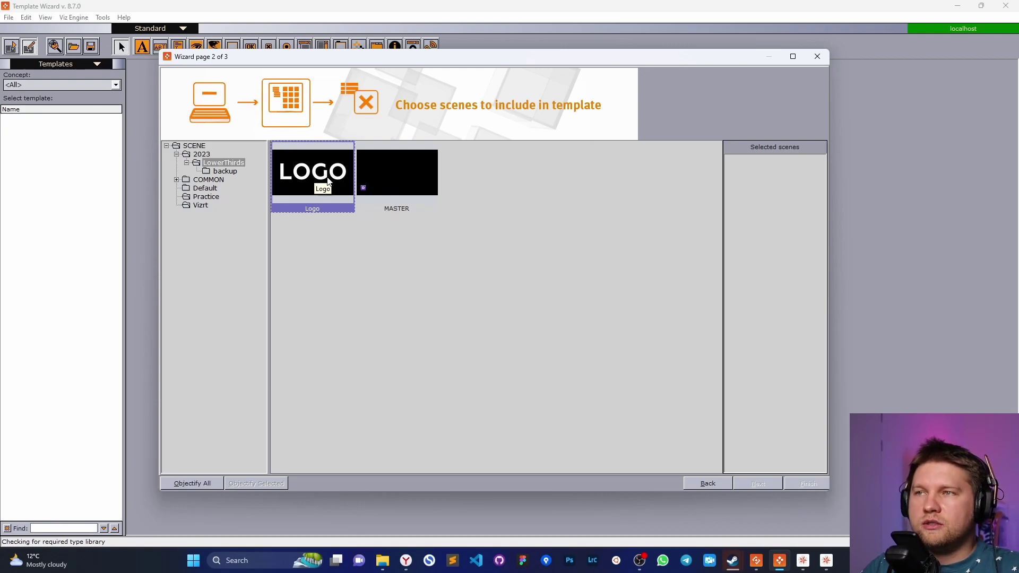
double_click(301, 183)
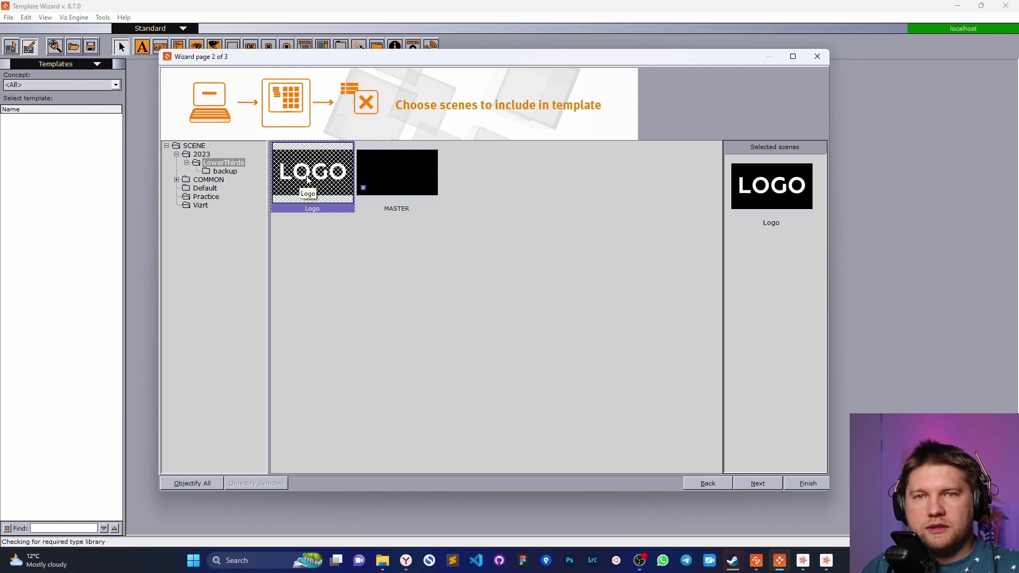
click(400, 173)
click(307, 186)
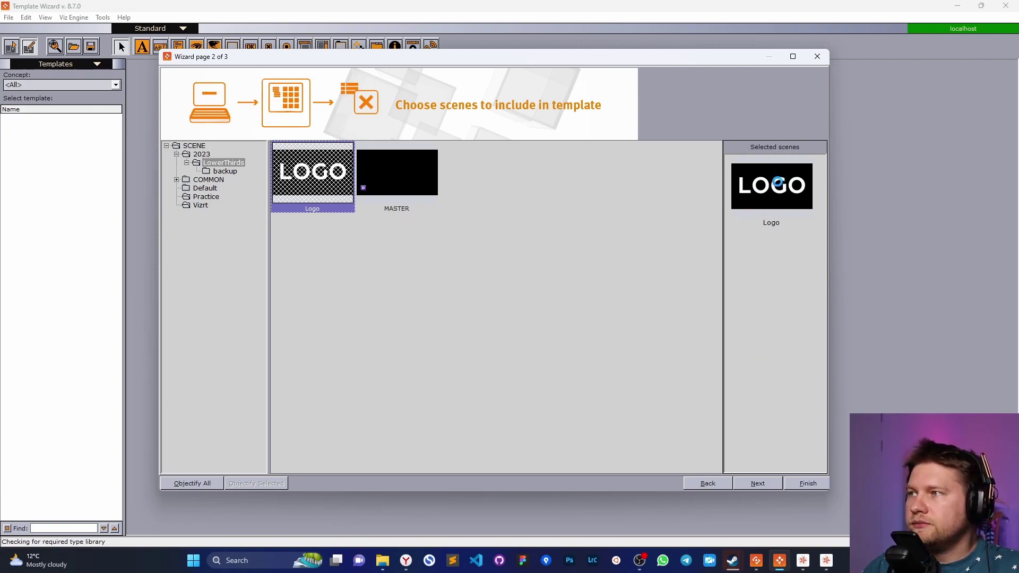
click(762, 482)
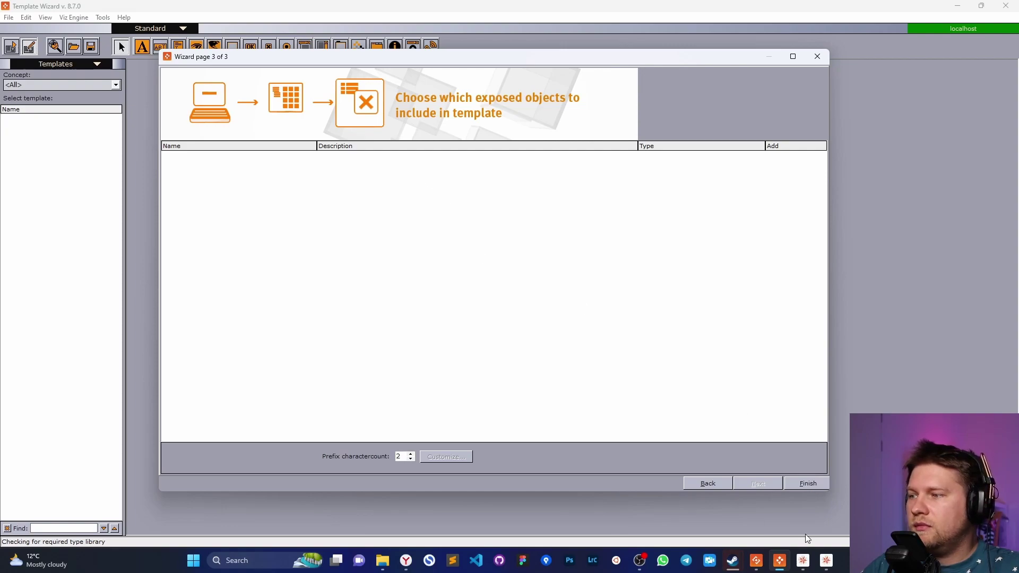
Step: Close the scene wizard, minimize Template Wizard, Director and Viz Artist, then restore Template Wizard
click(708, 483)
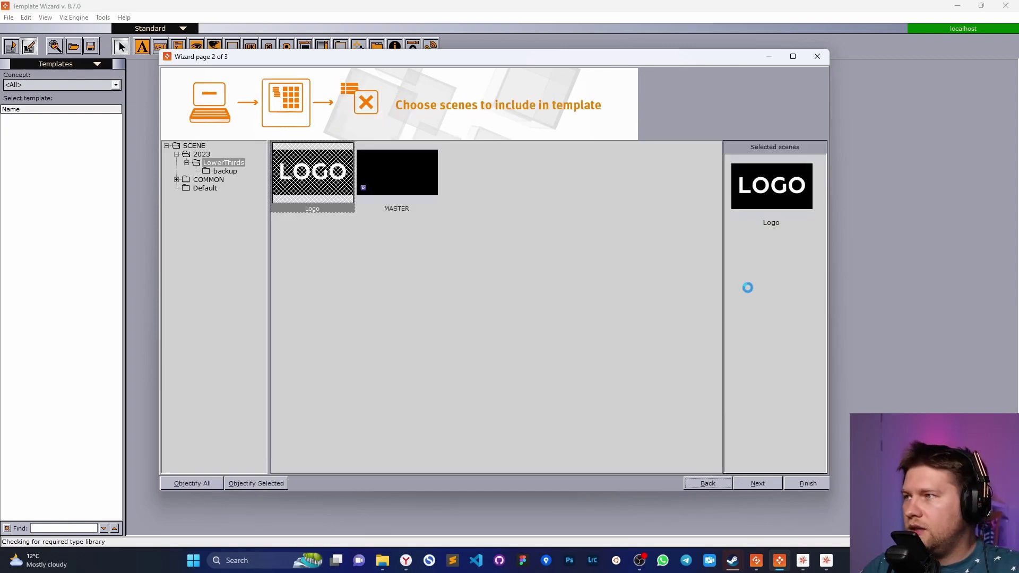
click(816, 57)
click(955, 6)
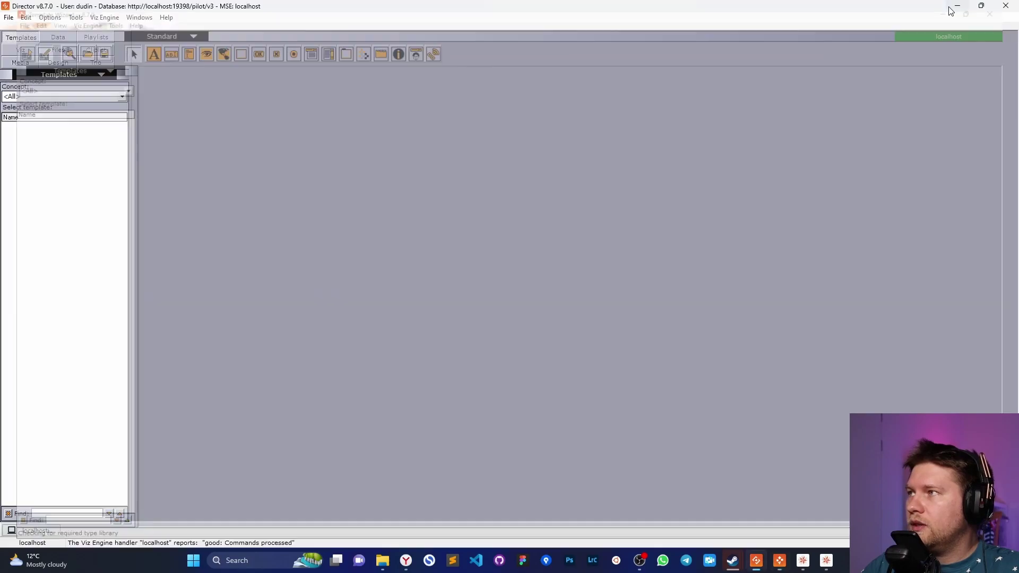
click(957, 6)
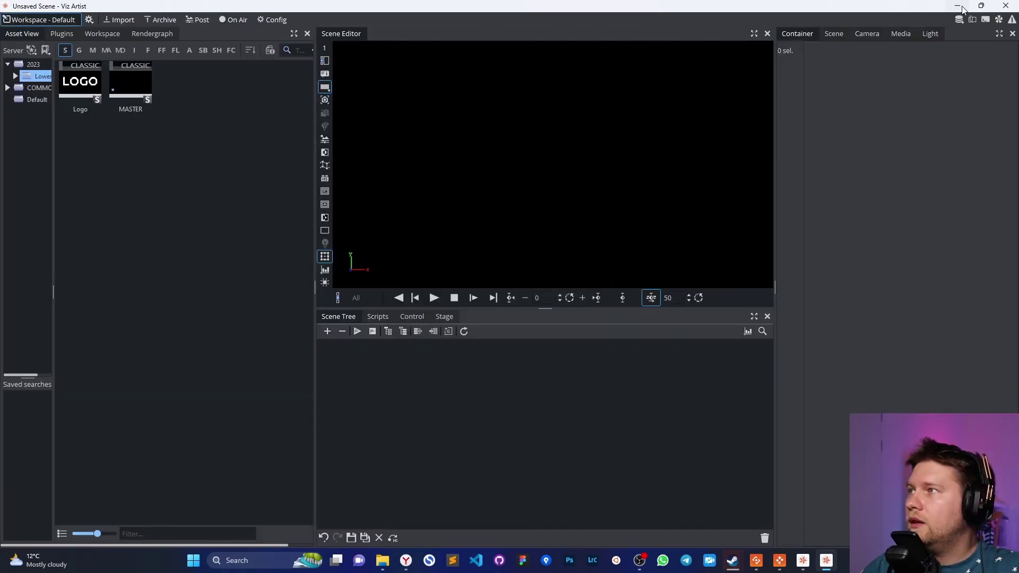
click(956, 6)
click(779, 563)
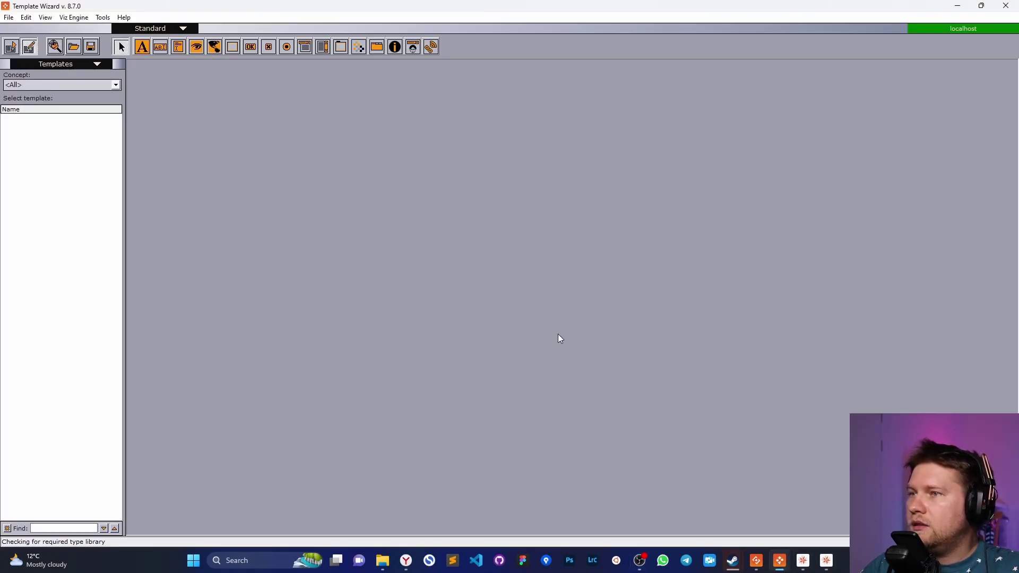
Step: Create a template from the Logo scene and finish the wizard into the designer
click(57, 49)
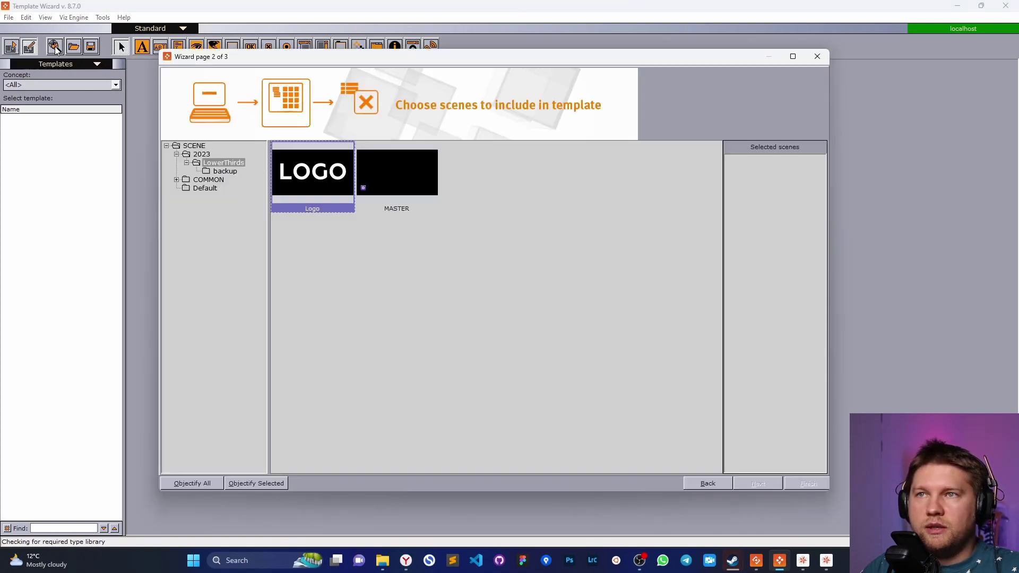
click(329, 181)
click(765, 482)
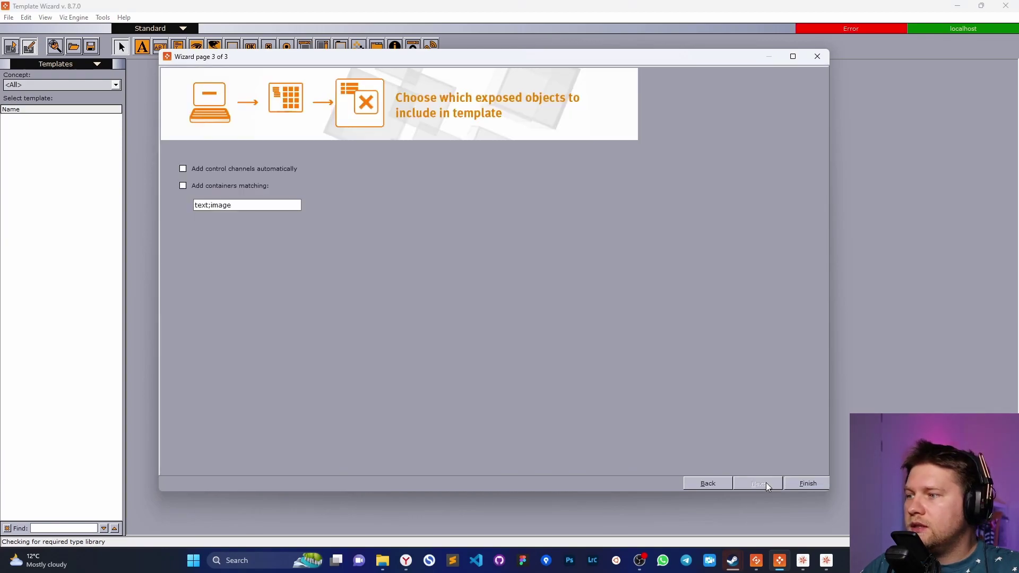
mouse_move(316, 57)
mouse_down()
mouse_move(314, 91)
mouse_move(332, 62)
mouse_up()
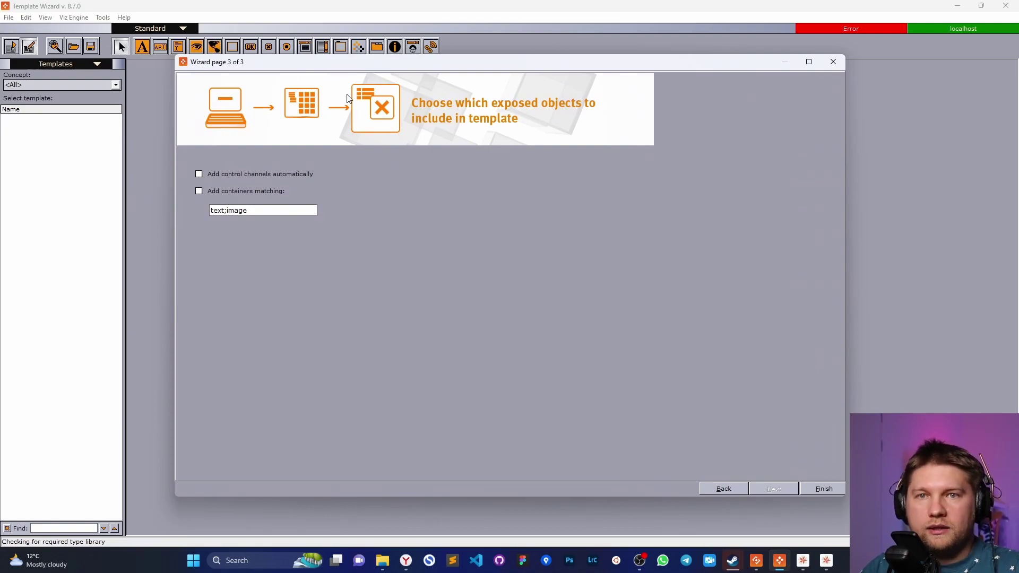
click(823, 489)
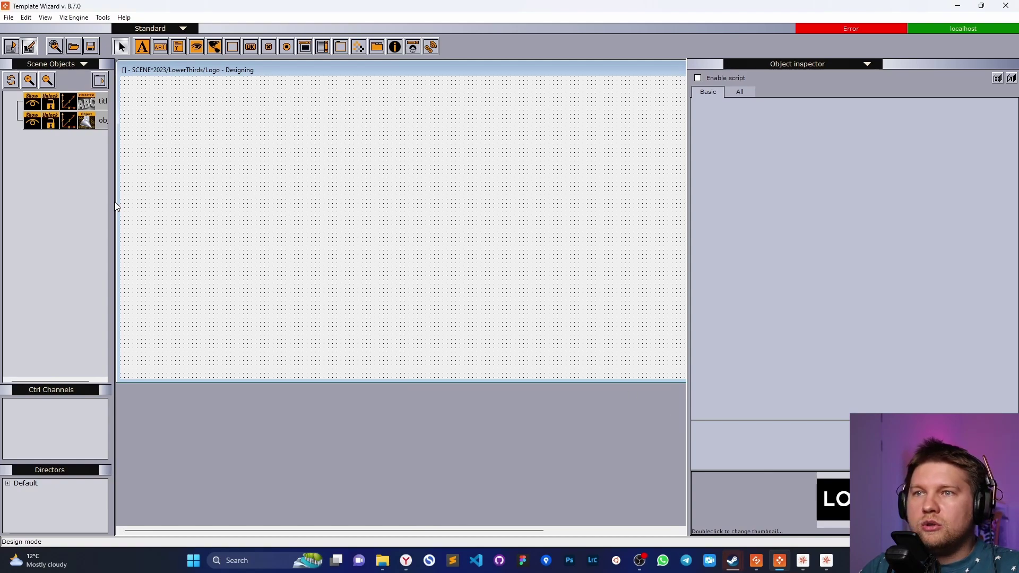
Step: Inspect the 'title' and 'object' scene objects, then close the template design
drag(117, 202, 217, 202)
click(108, 120)
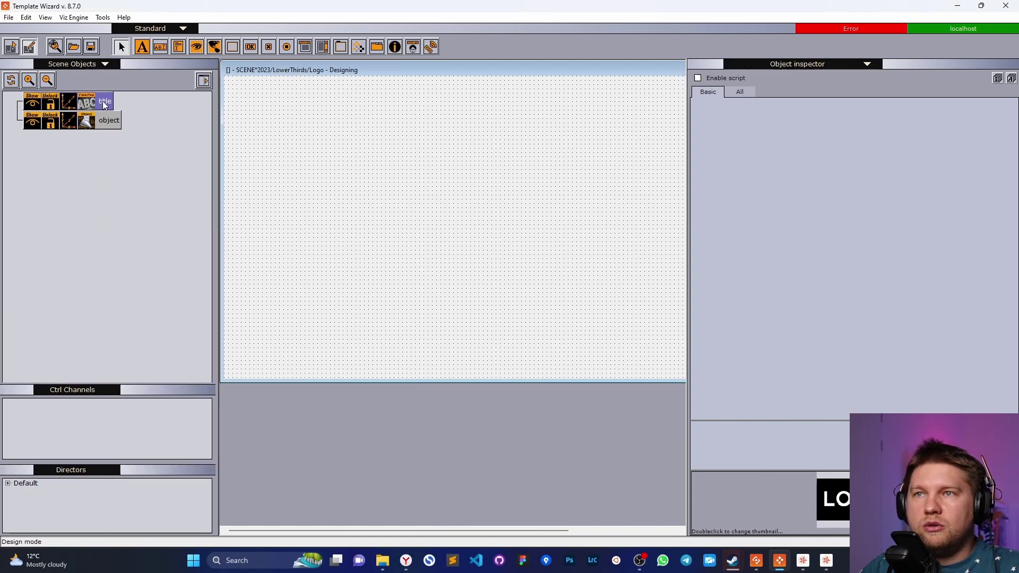
key(Up)
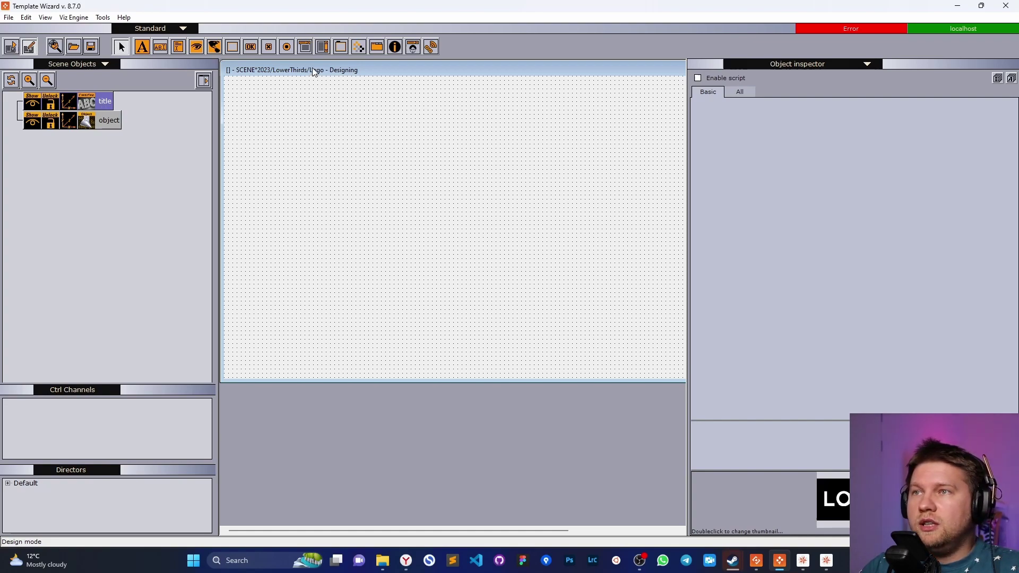
mouse_move(315, 70)
mouse_down()
mouse_move(345, 100)
mouse_move(325, 83)
mouse_up()
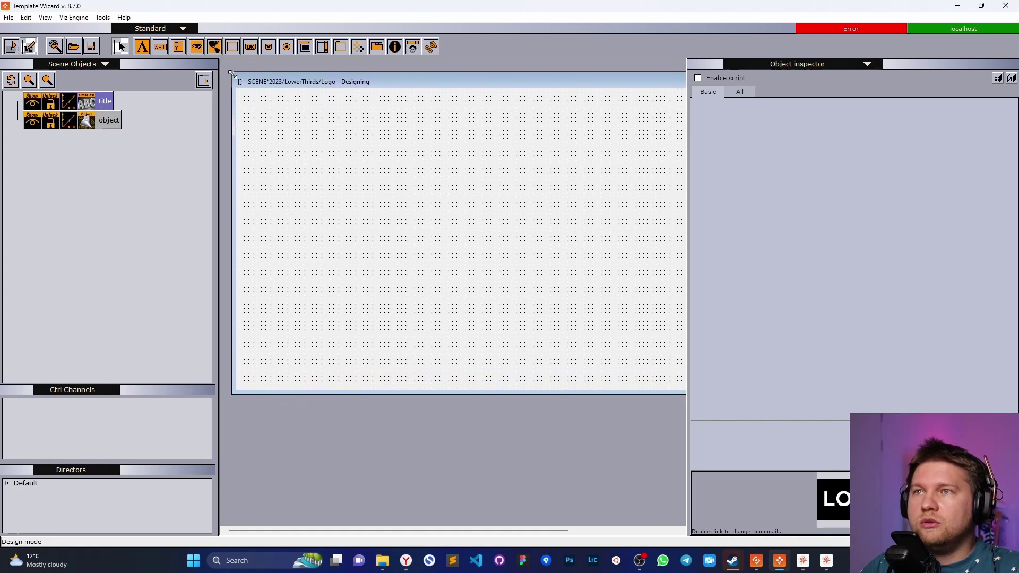
click(9, 17)
click(33, 88)
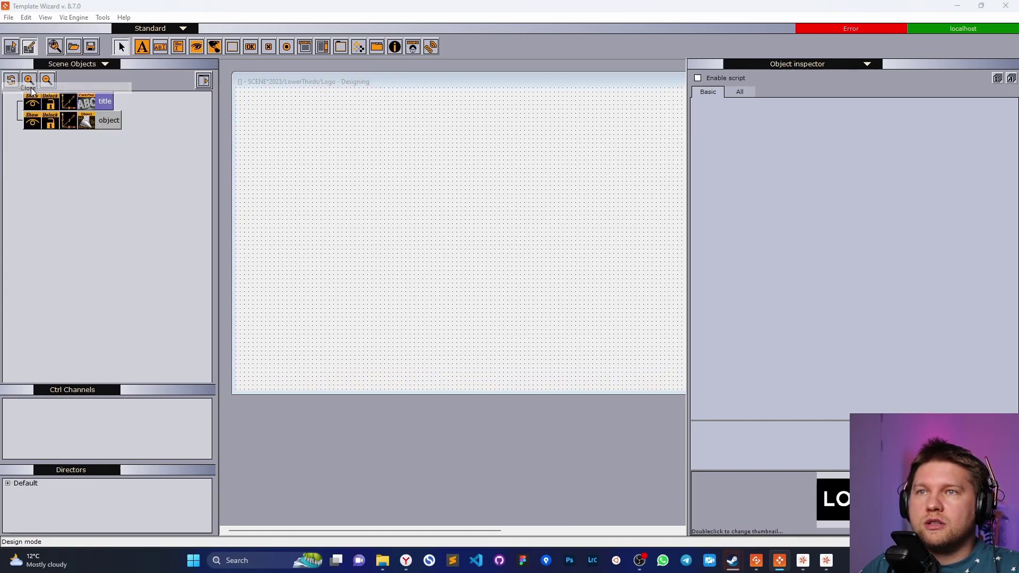
Step: Discard the Logo design changes, put Viz Artist on air, and reconnect Template Wizard
click(521, 302)
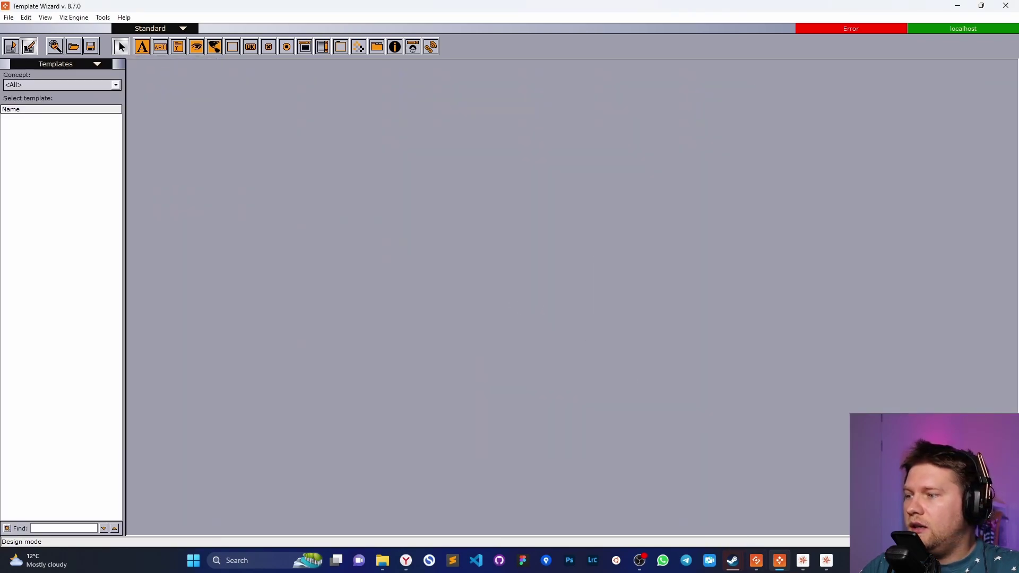
click(826, 561)
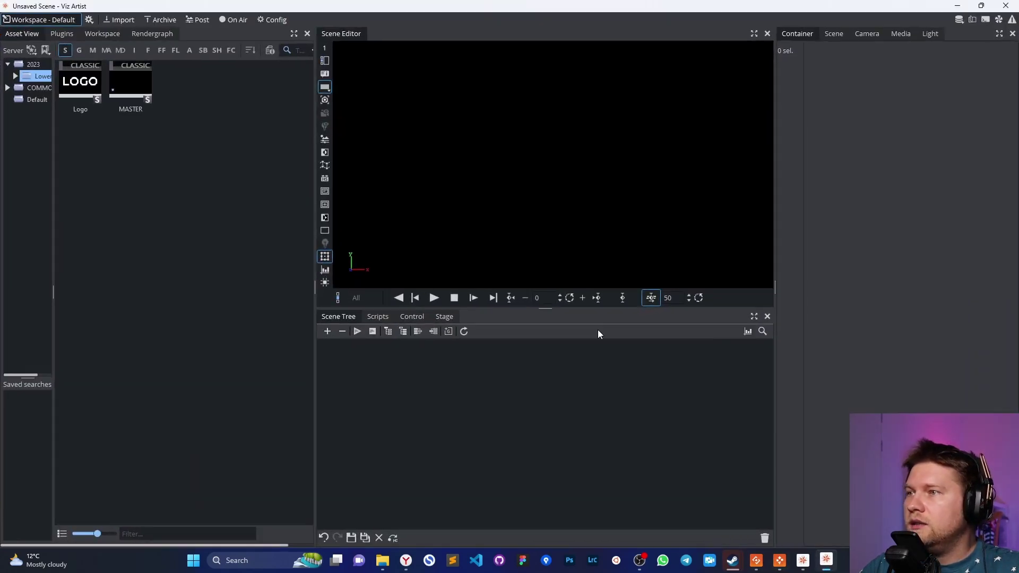
click(236, 21)
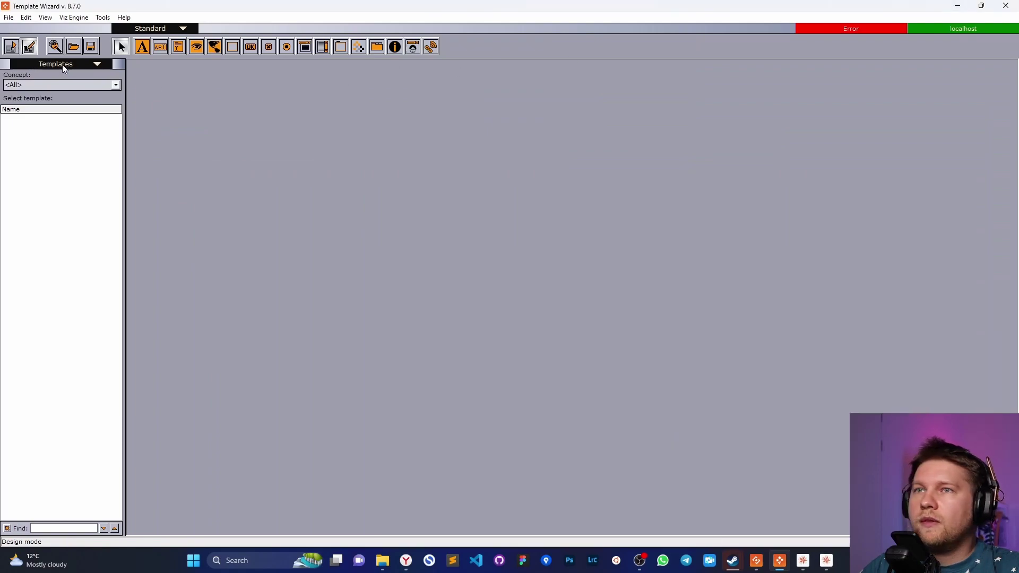
click(872, 33)
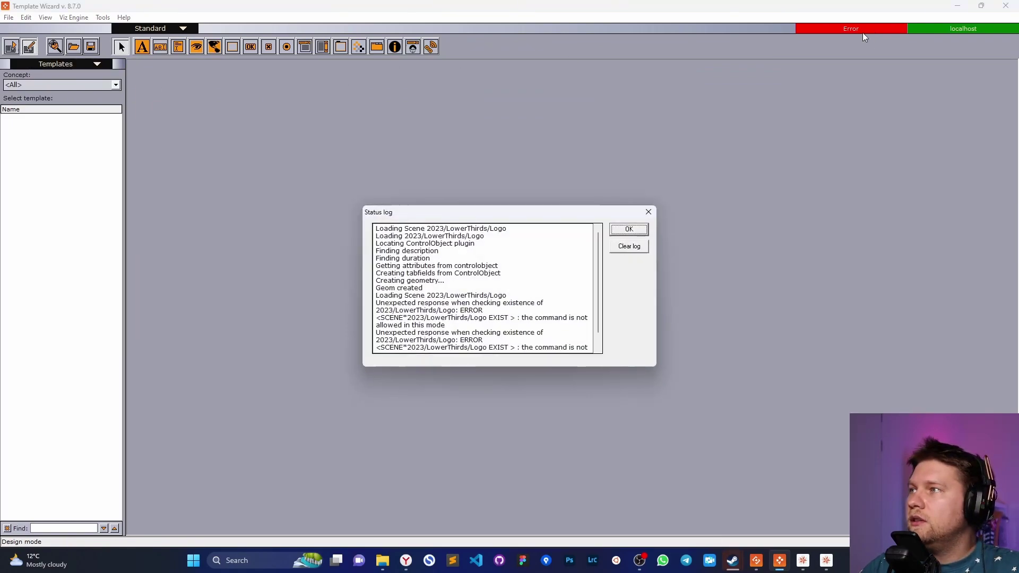
click(640, 248)
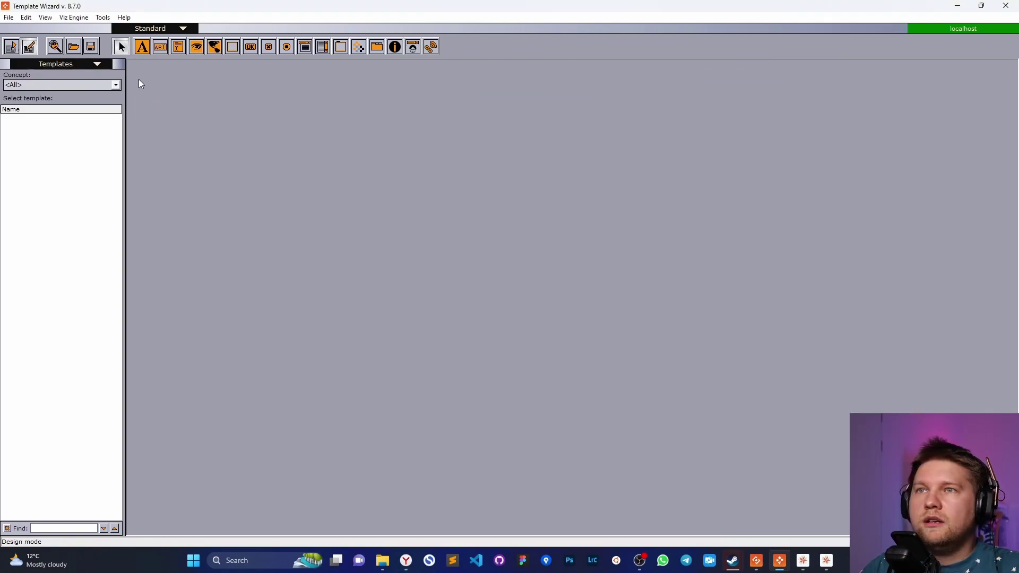
Step: Pick the 2023/LowerThirds Logo scene in the new-template wizard and finish into the designer
click(56, 47)
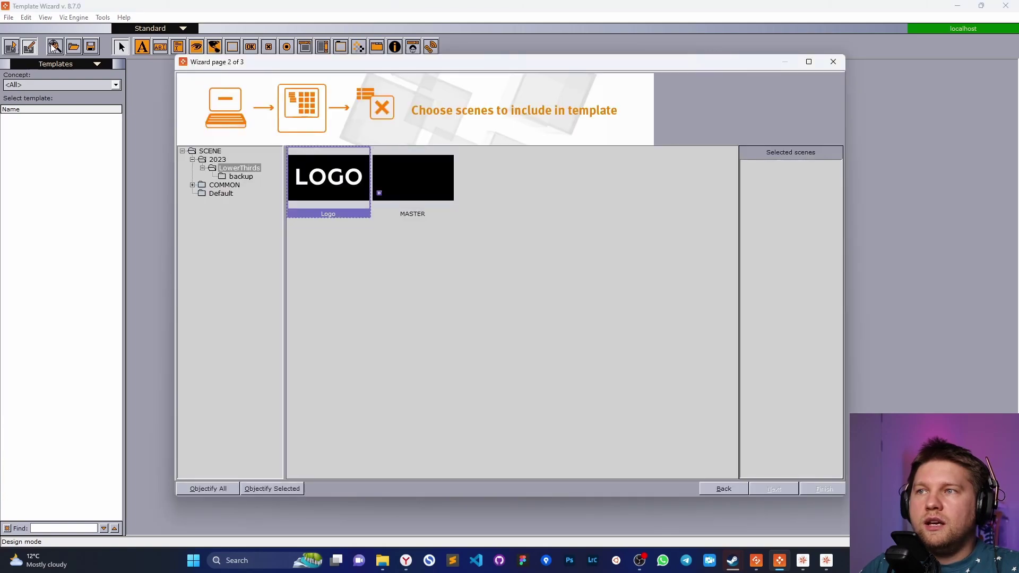
double_click(319, 174)
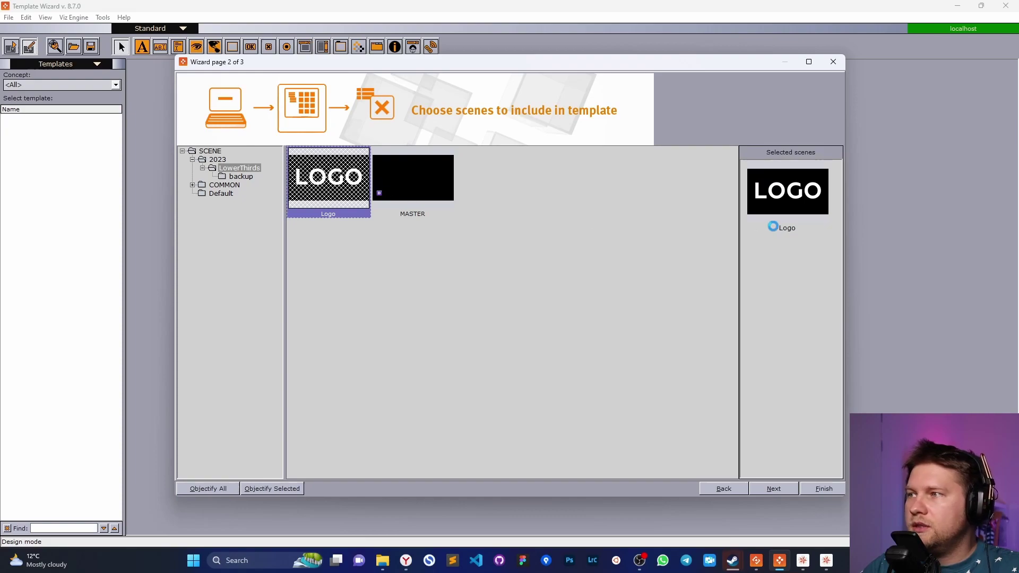
click(781, 488)
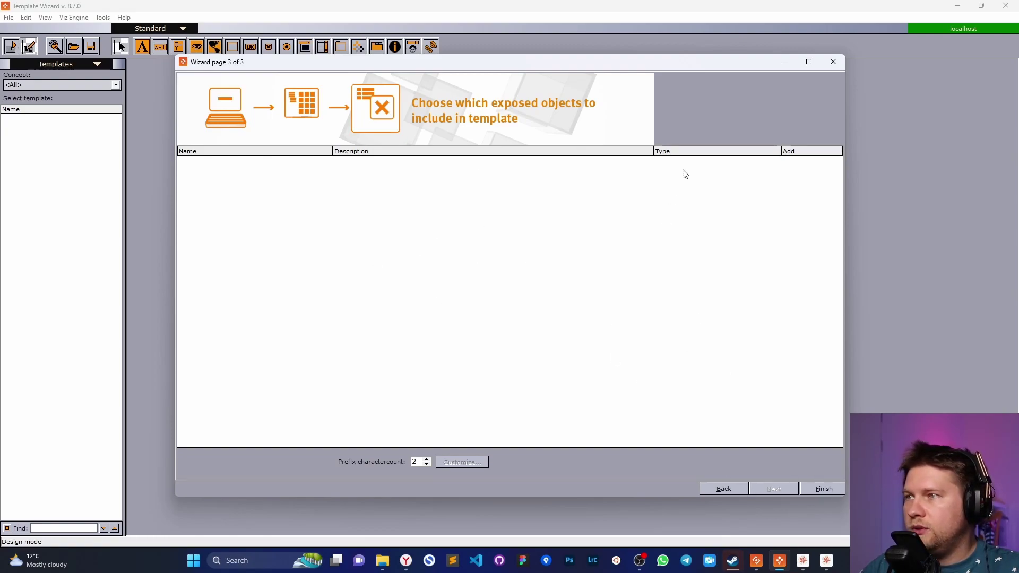
click(824, 488)
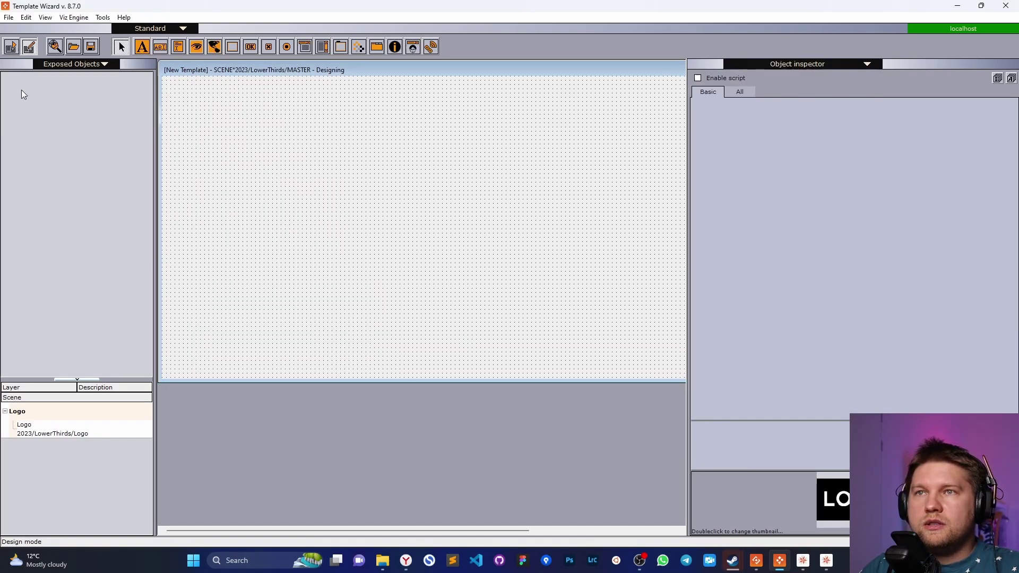
Step: Narrow the exposed objects panel and shrink the design window into the upper-left area
drag(155, 203, 110, 203)
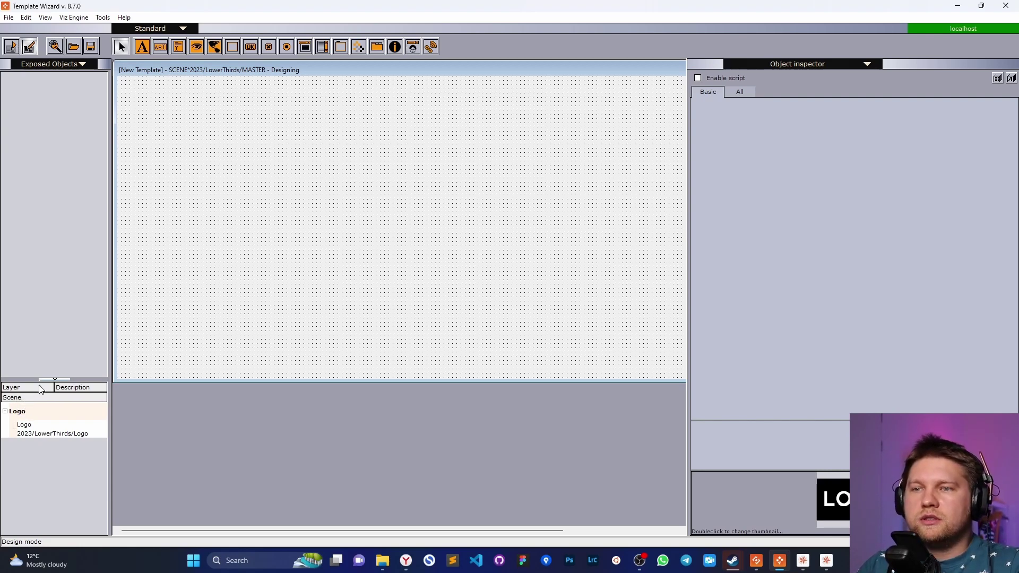
drag(120, 66, 156, 82)
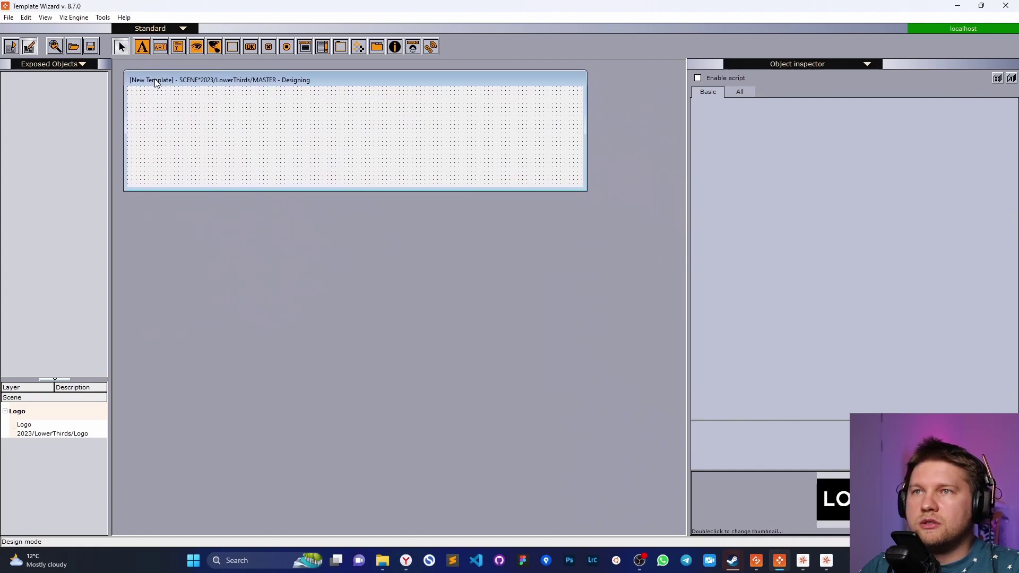
drag(579, 190, 396, 185)
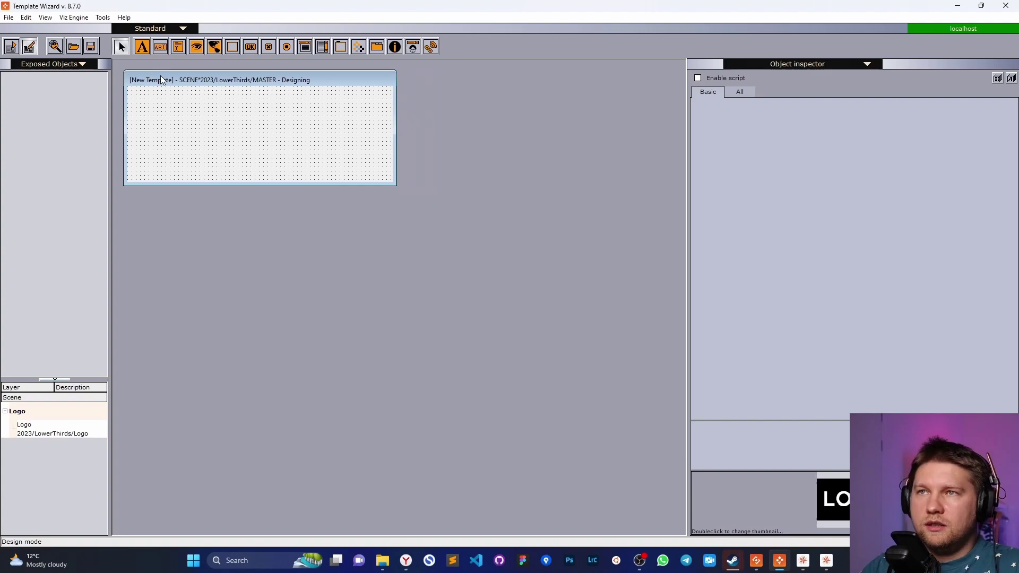
Step: Add a text label reading LOGO with font height 32
click(142, 47)
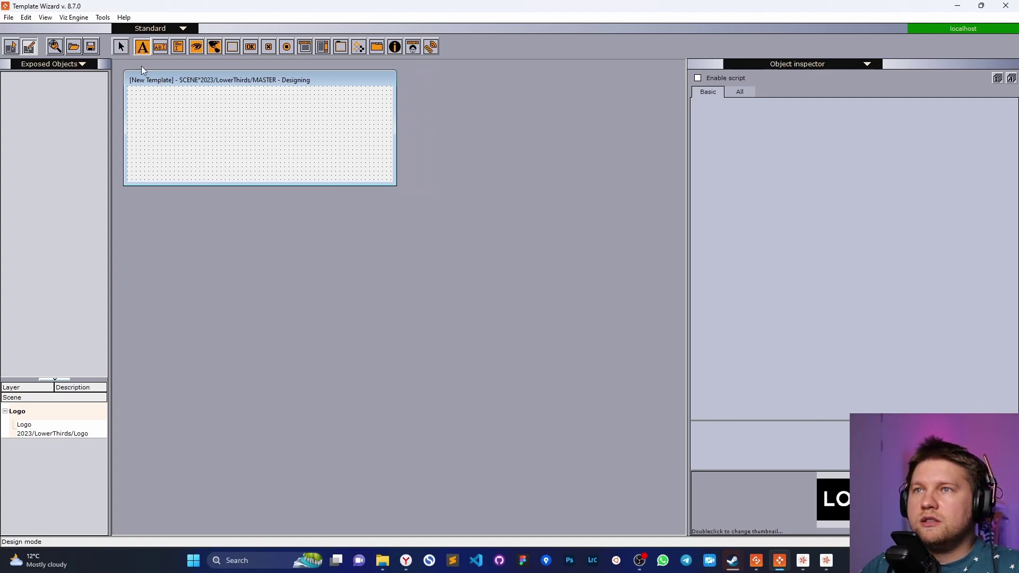
click(145, 120)
click(819, 213)
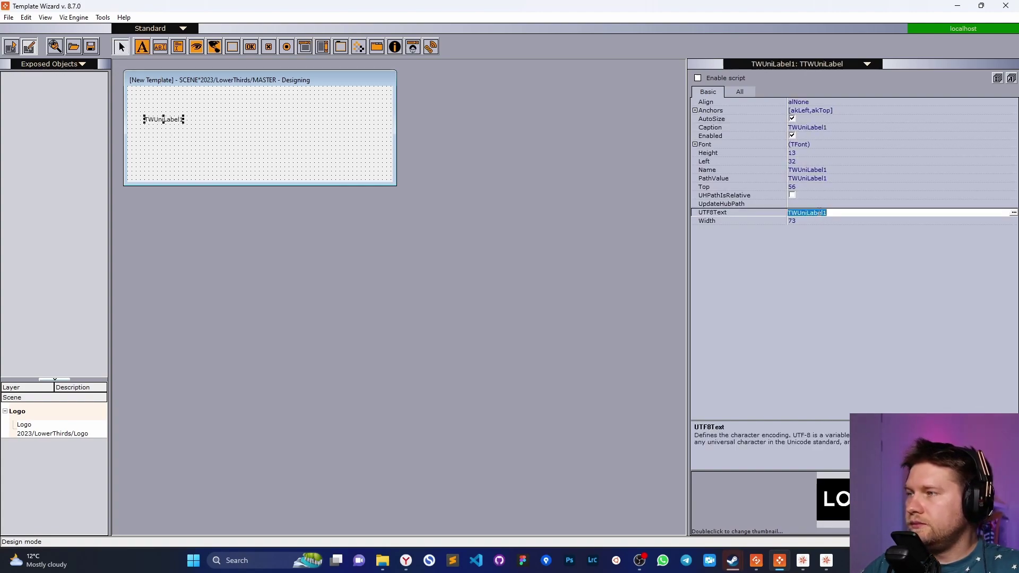
text(LOGO)
key(Return)
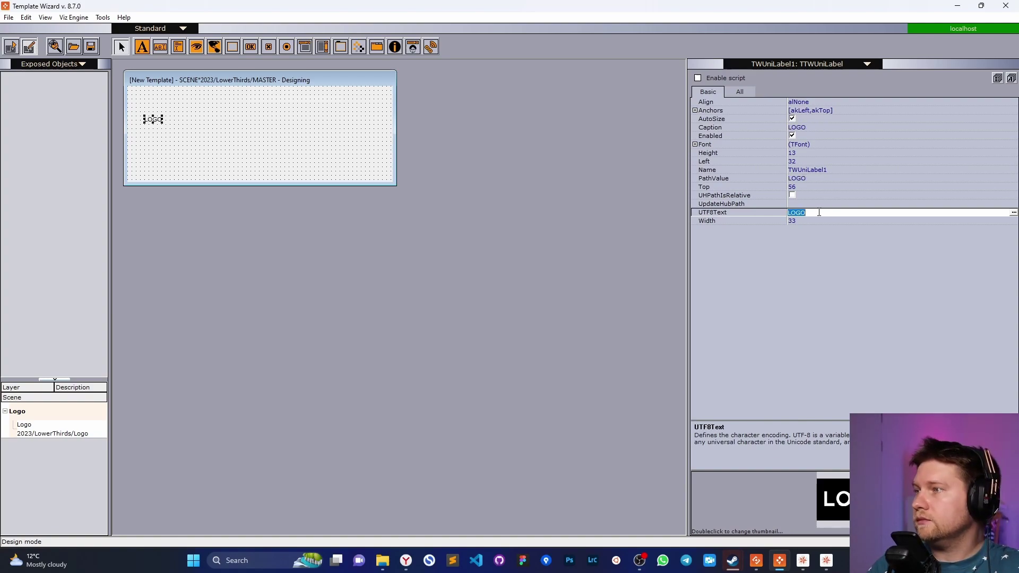
click(695, 144)
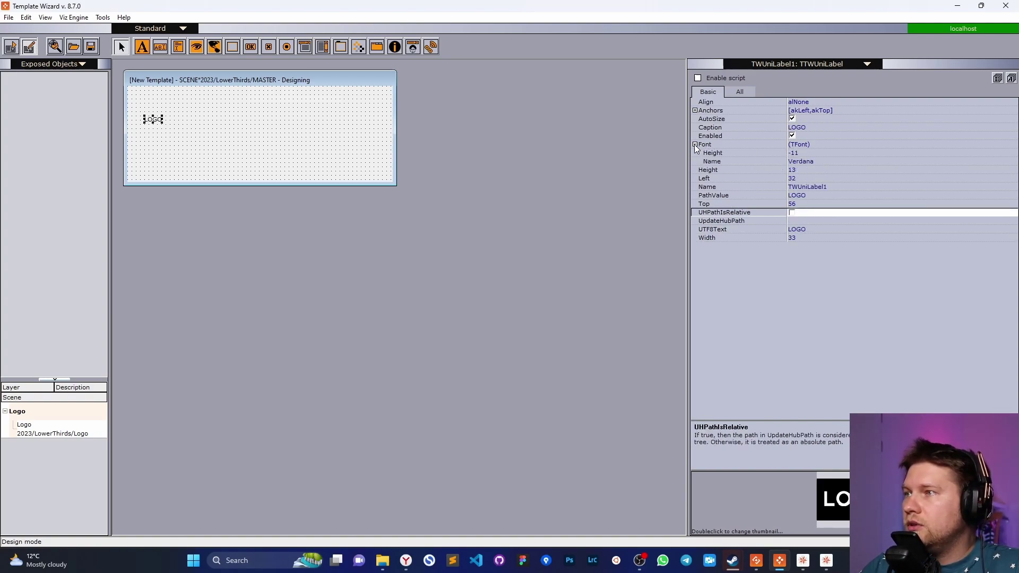
click(737, 92)
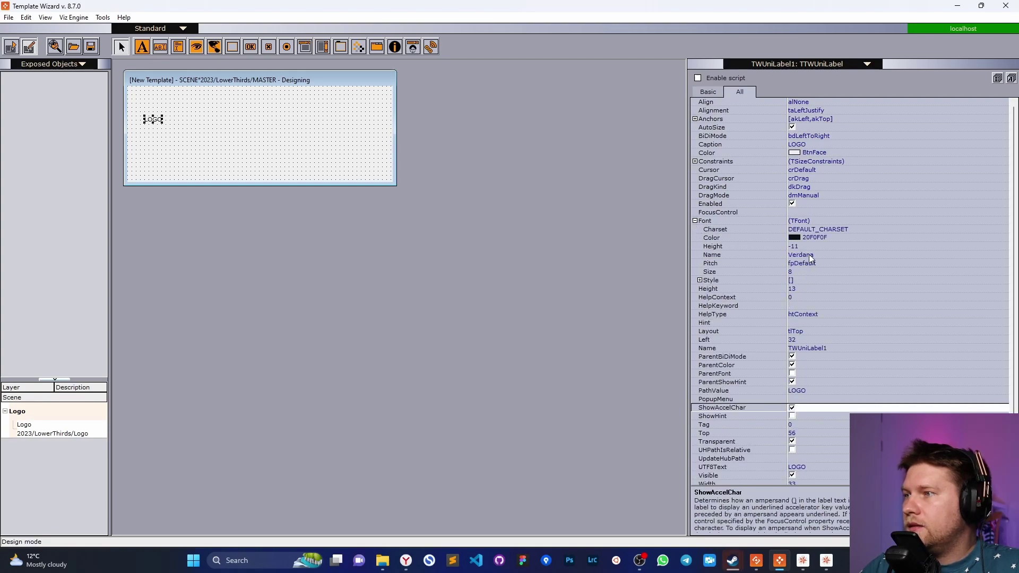
click(813, 247)
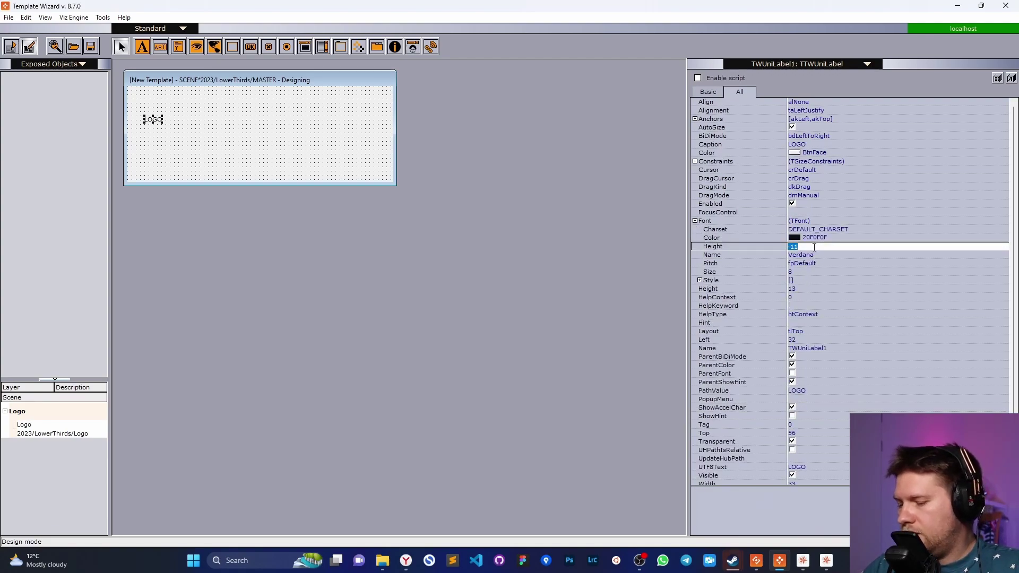
text(32)
key(Return)
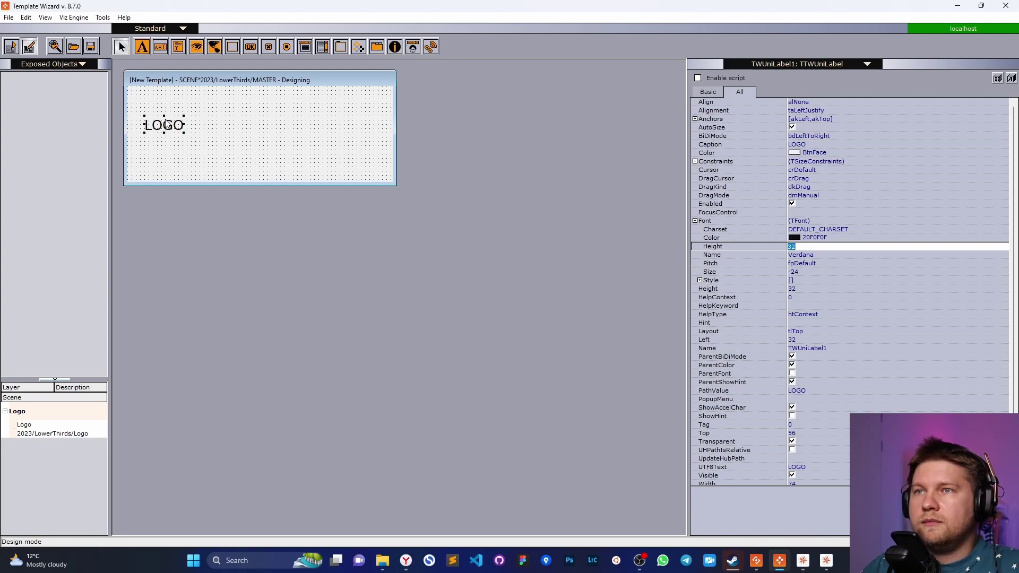
Step: Position the LOGO label and shrink the template form tightly around it
drag(166, 124, 166, 107)
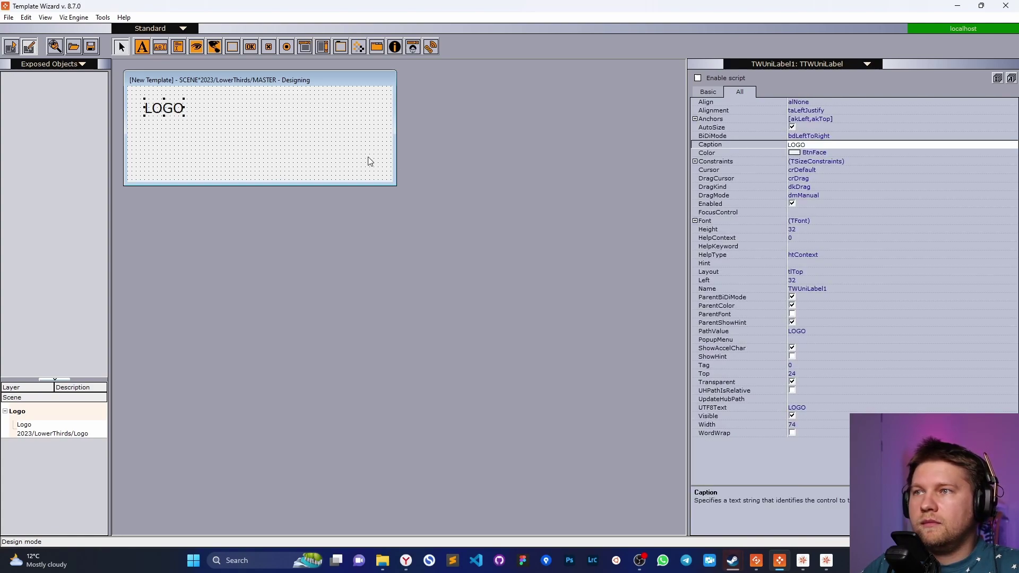
drag(396, 184, 214, 134)
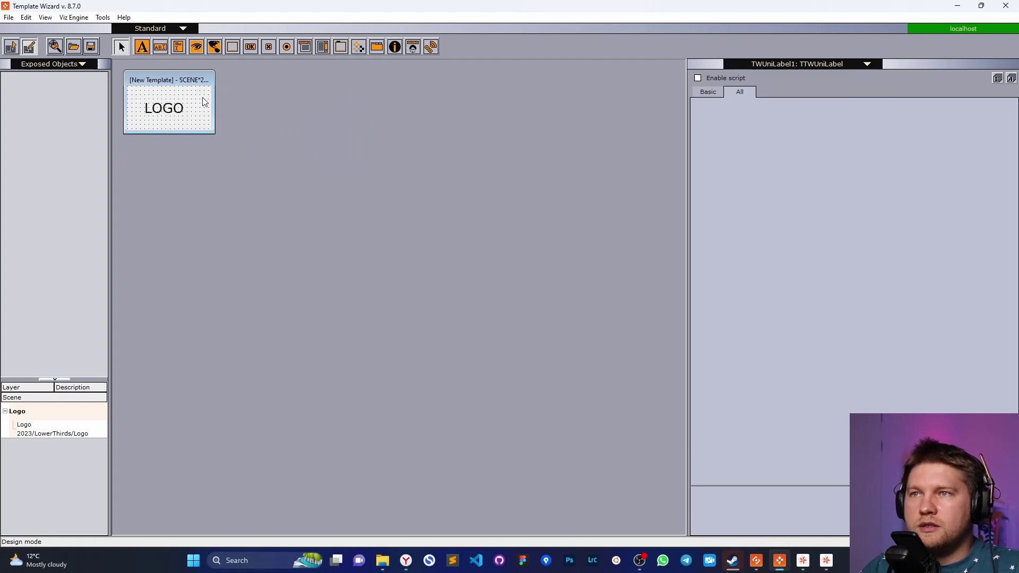
click(171, 112)
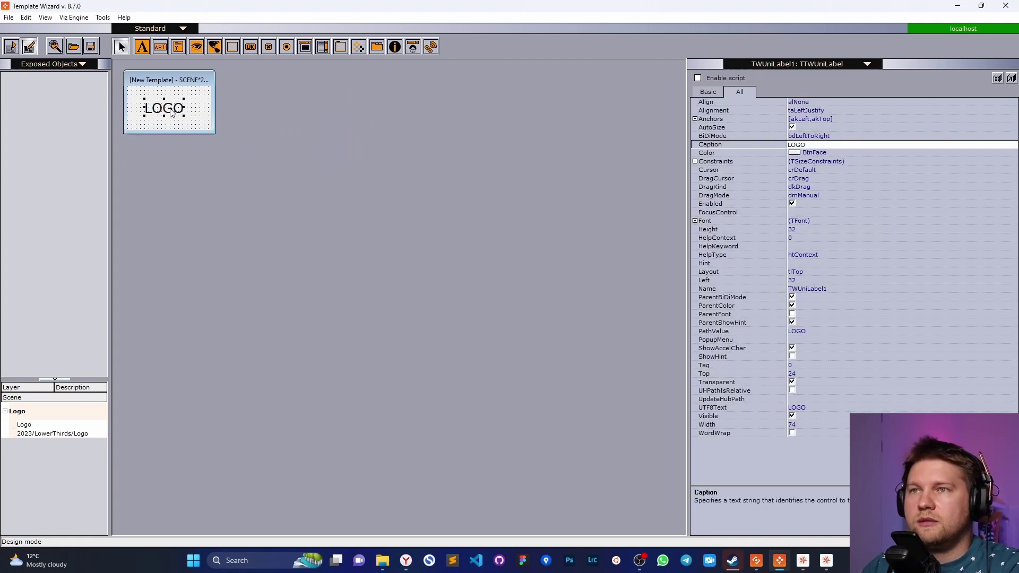
drag(171, 112, 648, 488)
mouse_move(267, 83)
mouse_down()
mouse_move(257, 93)
mouse_move(278, 103)
mouse_move(264, 79)
mouse_up()
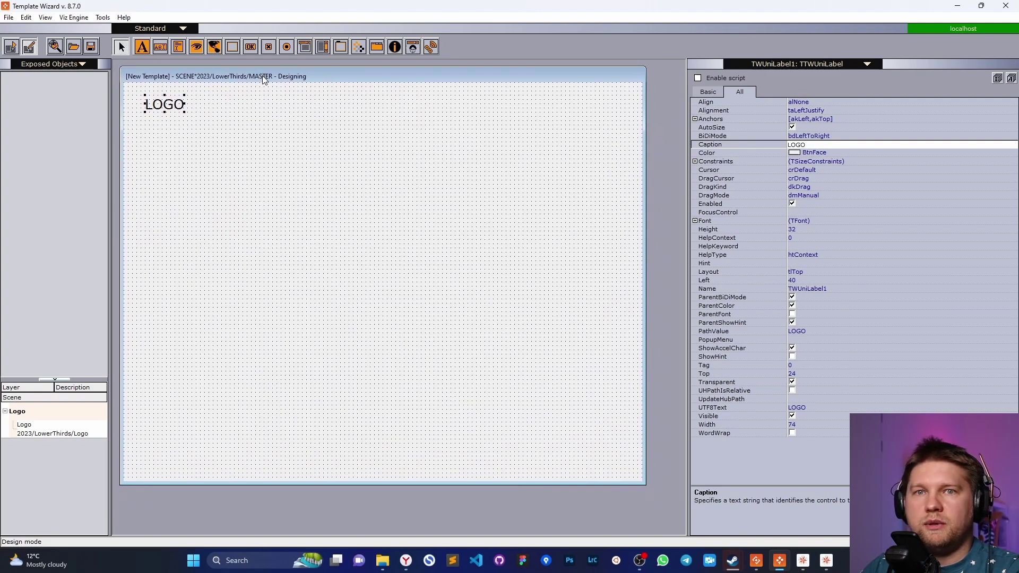
drag(642, 482, 208, 128)
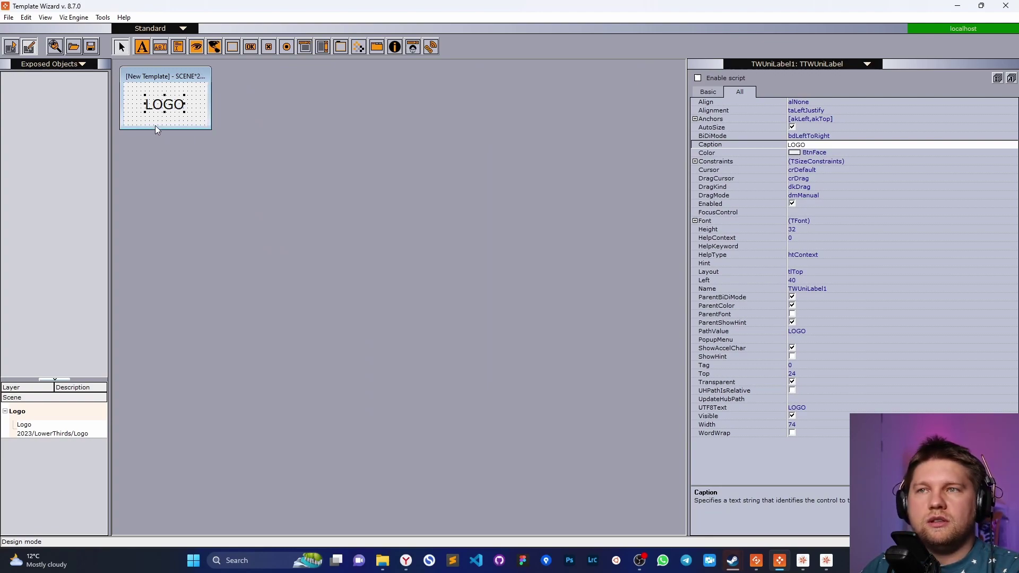
Step: Open the Save template dialog, reposition it, and request a new concept
click(92, 48)
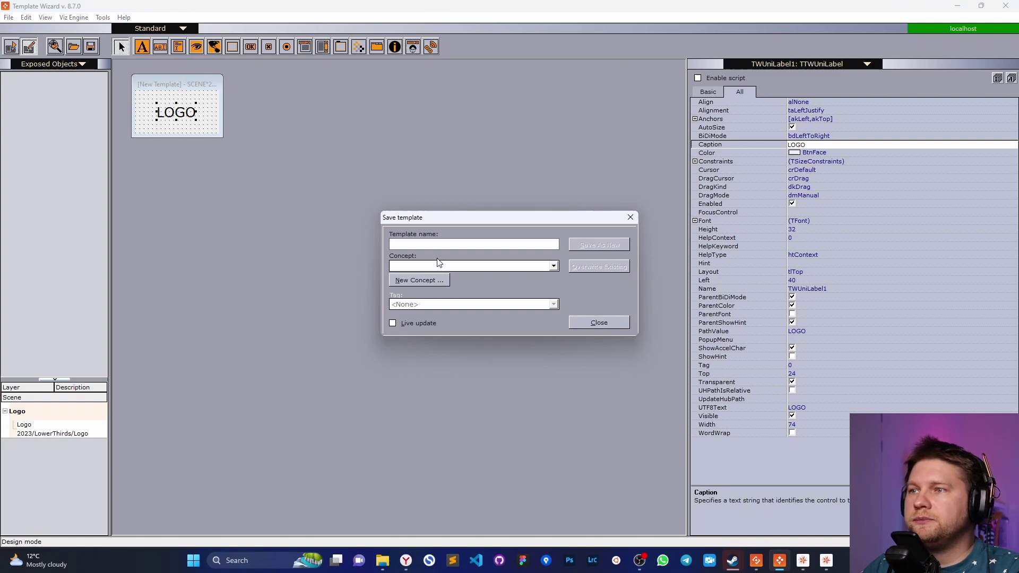
drag(425, 219, 389, 198)
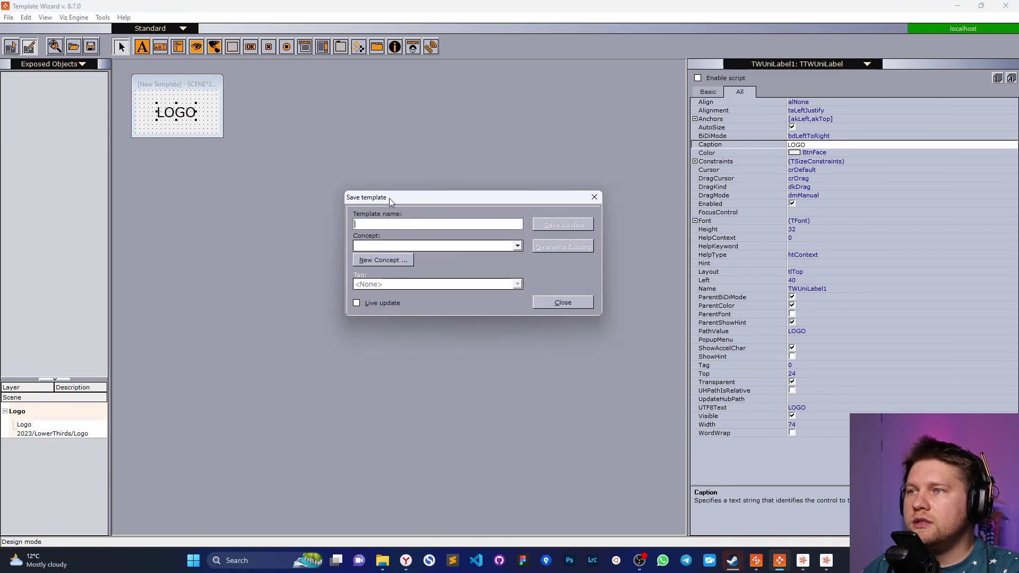
click(386, 260)
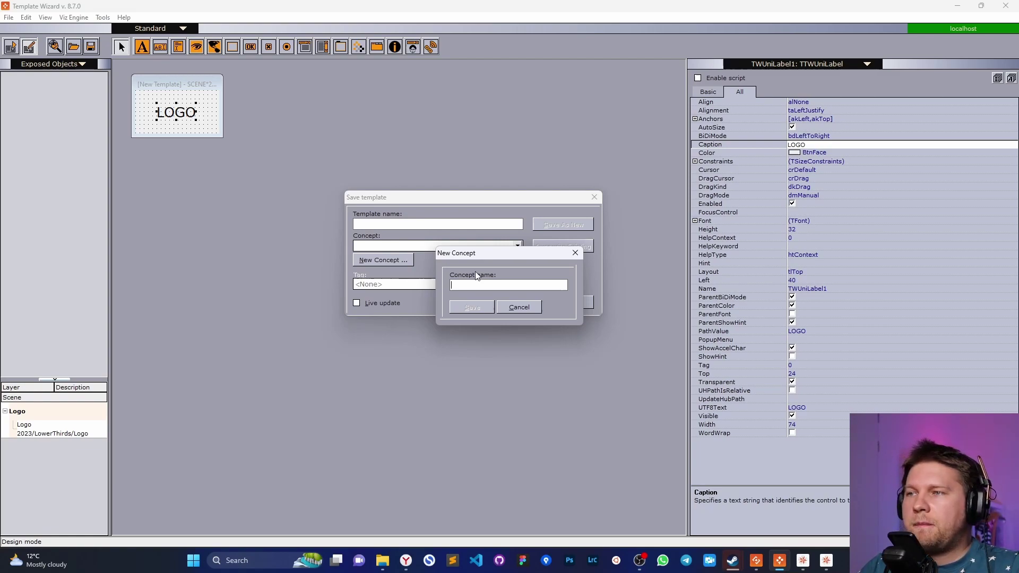
Step: Name the new concept LowerThirds and save it for the Logo template
drag(477, 253, 409, 302)
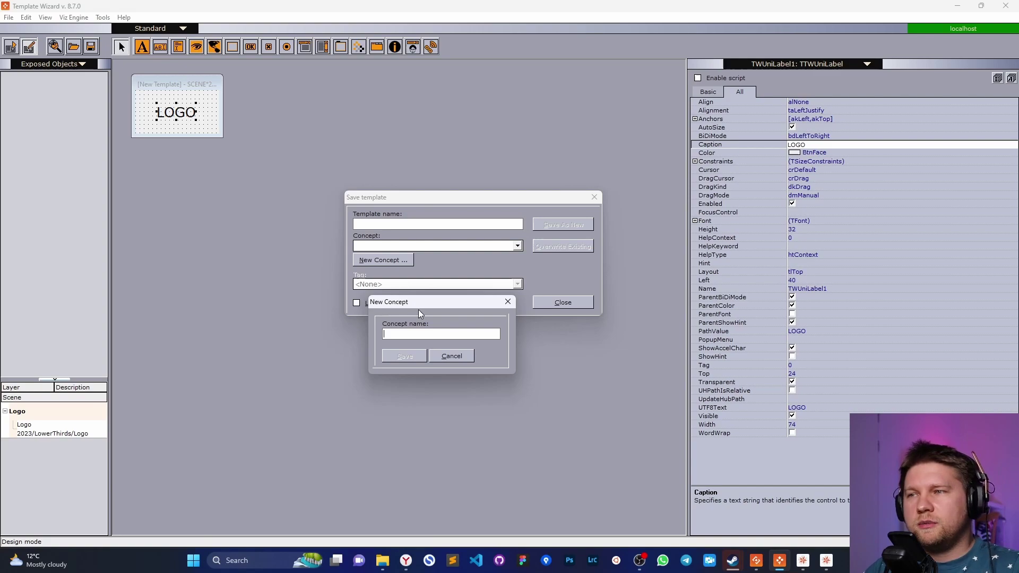
drag(413, 304, 387, 301)
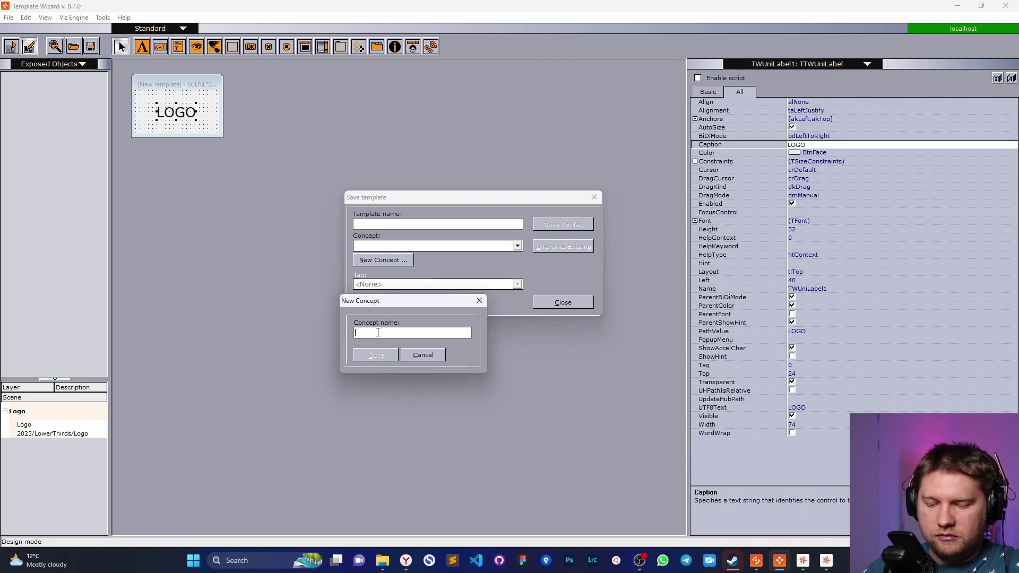
text(To)
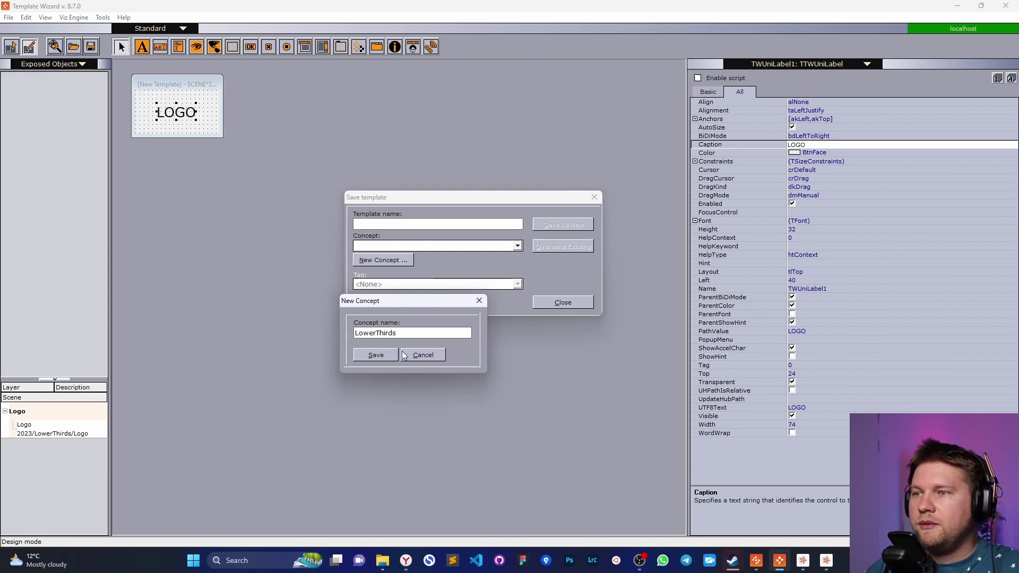
click(383, 354)
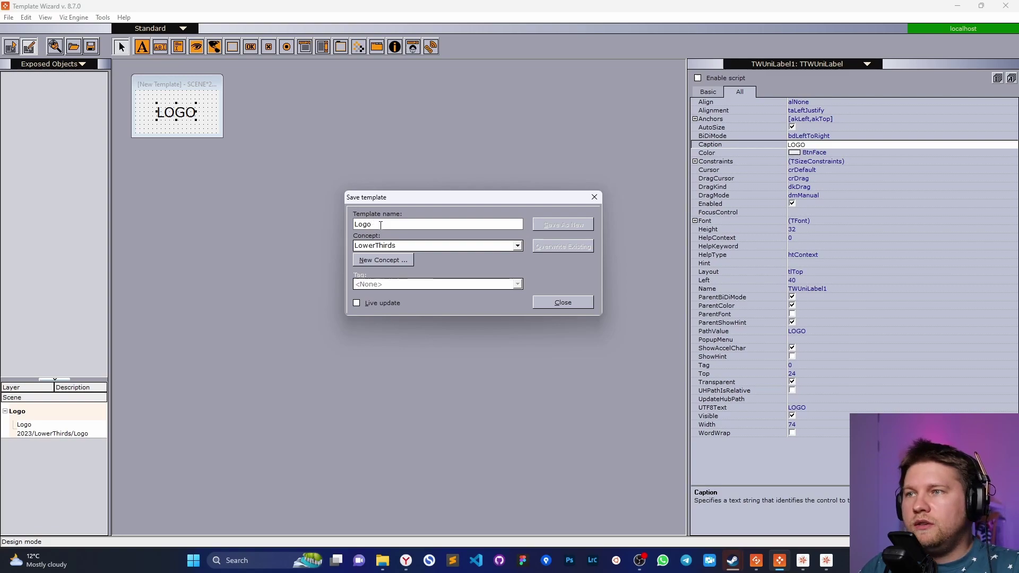
Step: Keep LowerThirds as the concept and add the prefix 'LT:' to the template name
drag(381, 225, 349, 224)
click(375, 225)
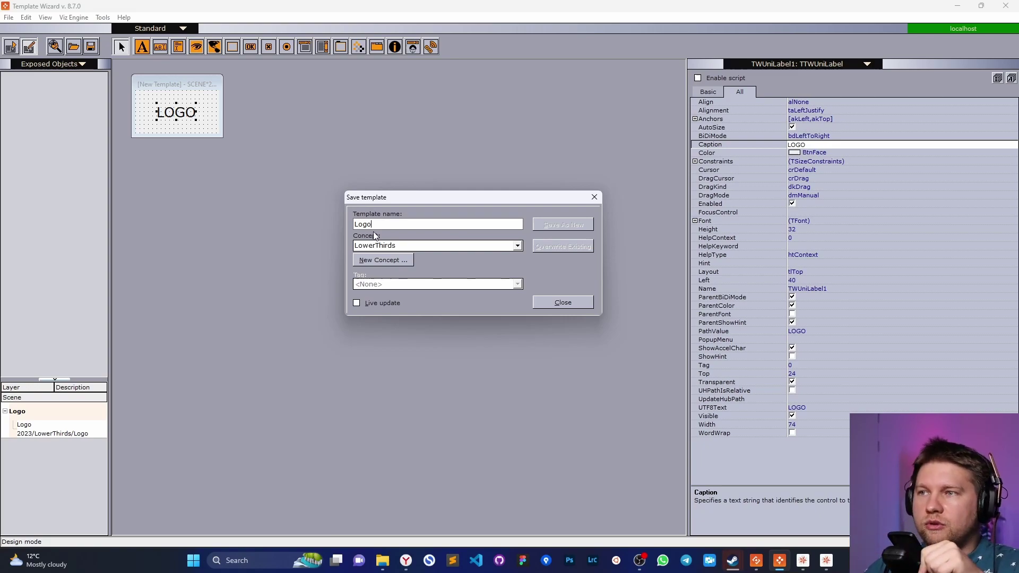
click(513, 248)
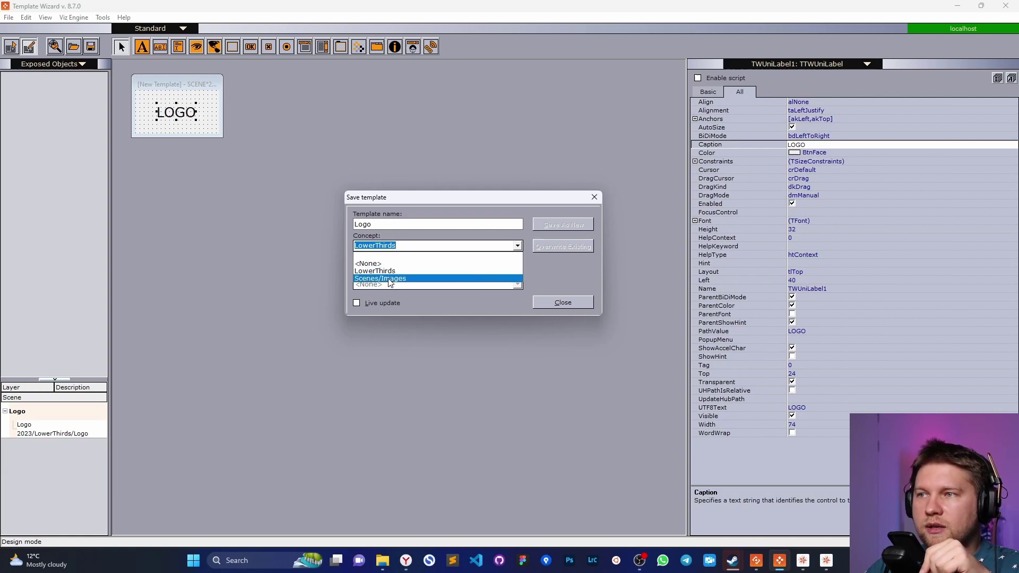
click(383, 232)
click(377, 224)
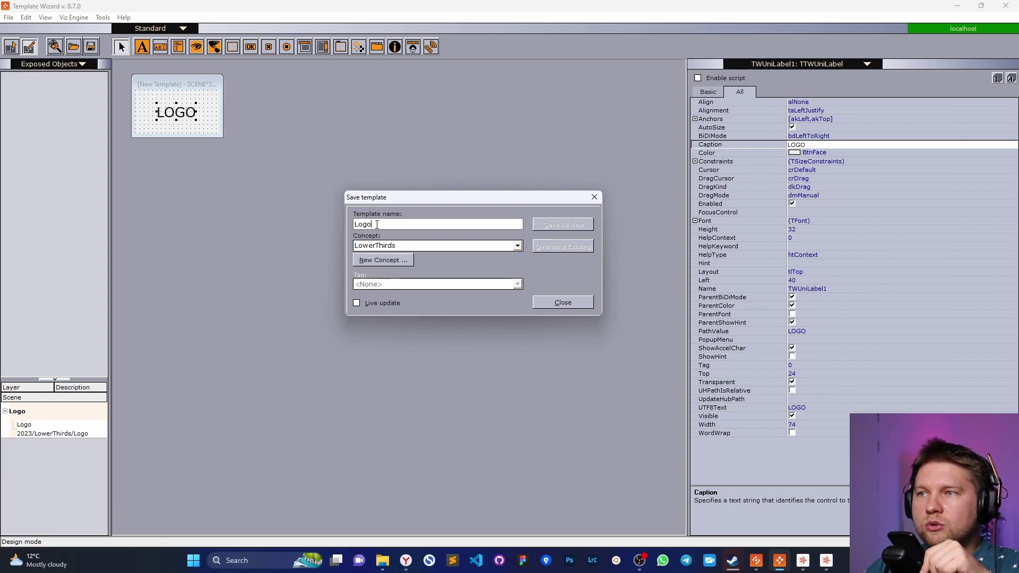
double_click(377, 224)
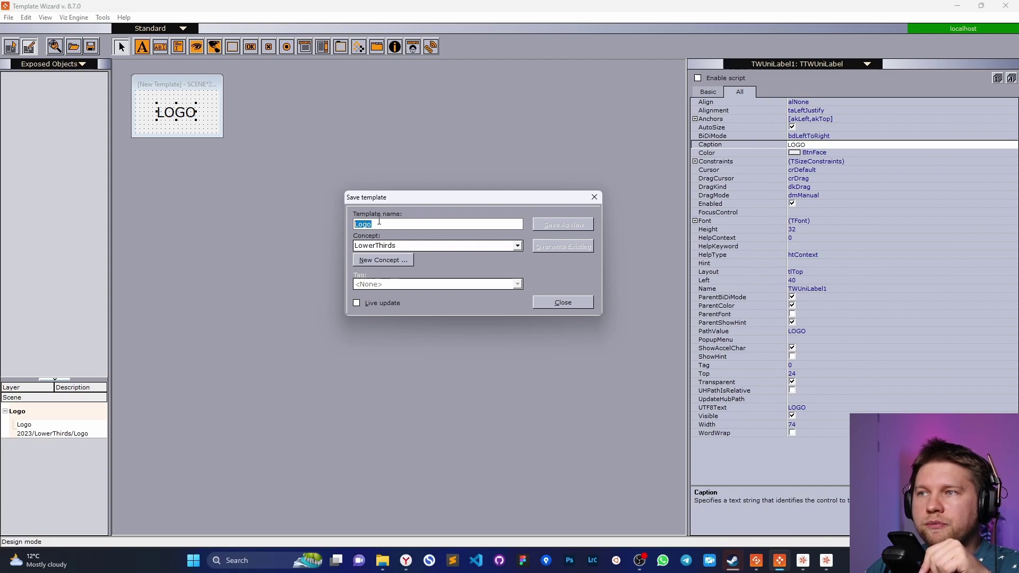
click(378, 223)
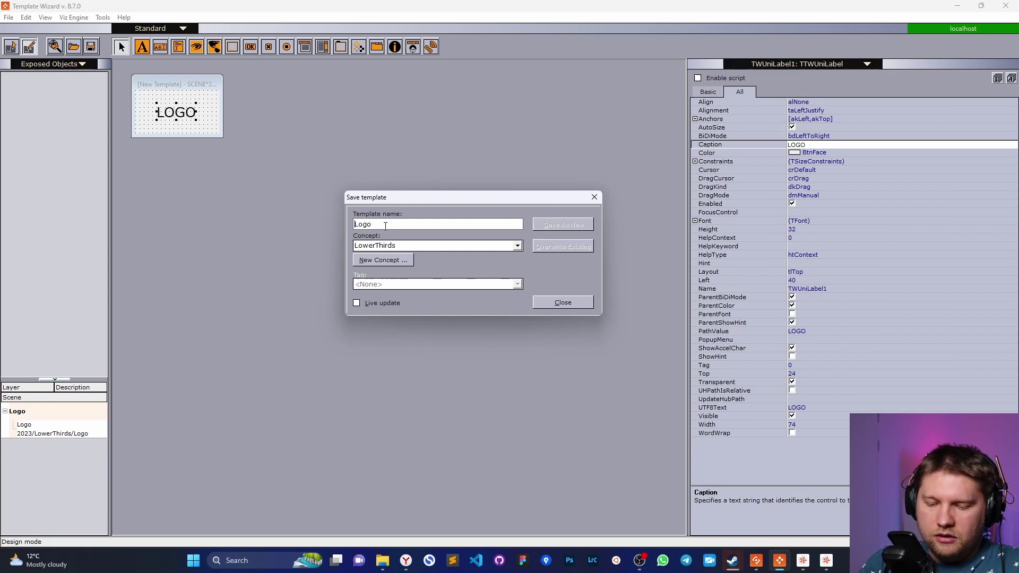
text(TL:)
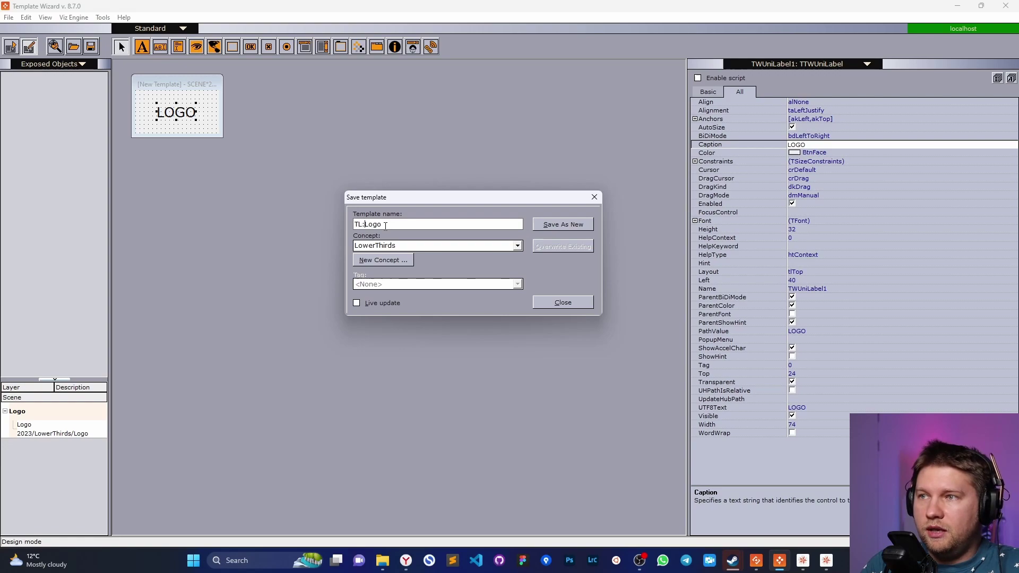
key(BackSpace)
key(BackSpace)
key(BackSpace)
text(LT)
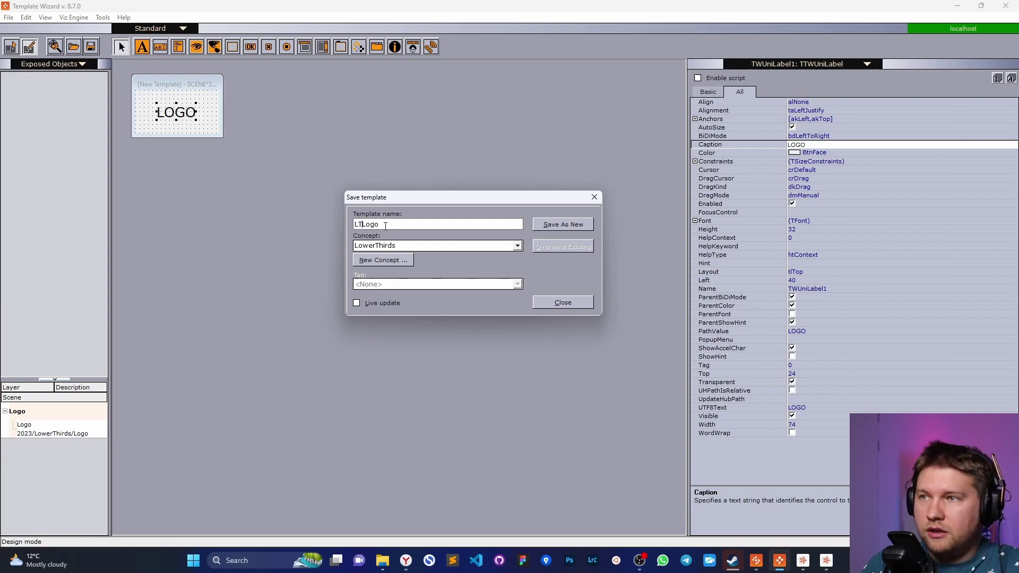
text(:)
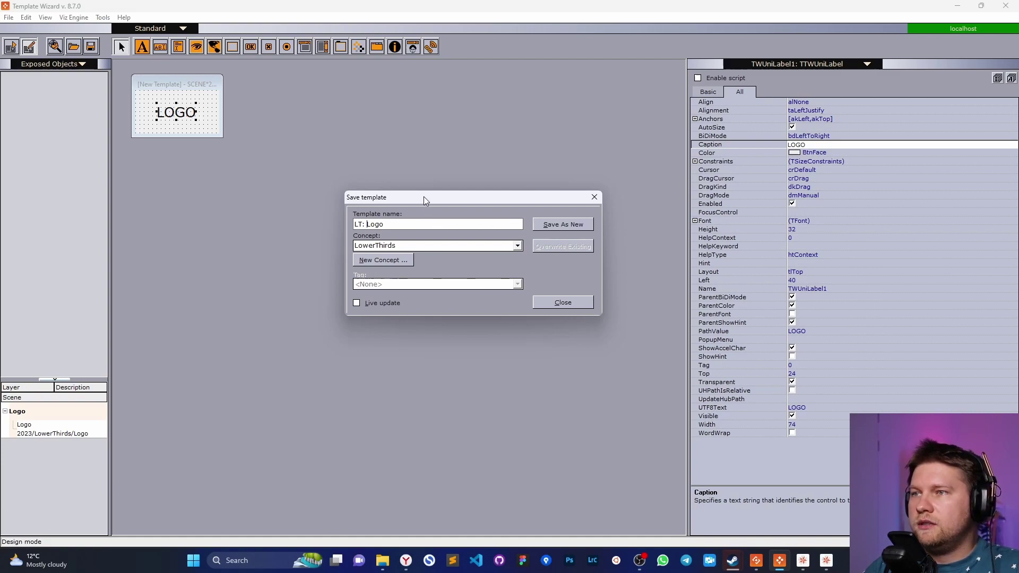
Step: Finalize the name 'LT: Logo', leave live update off, and save as a new template
drag(424, 201, 423, 204)
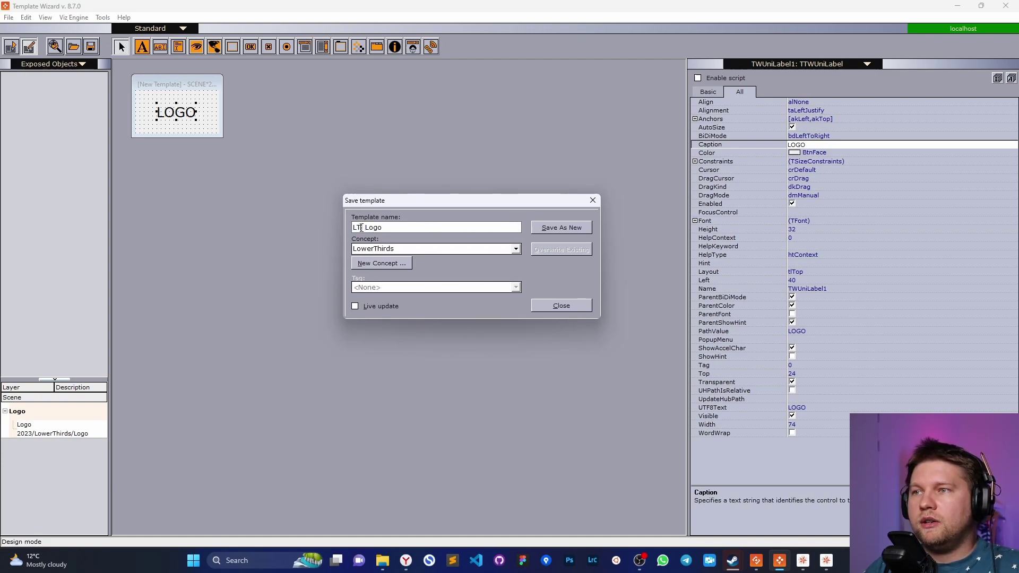
double_click(359, 228)
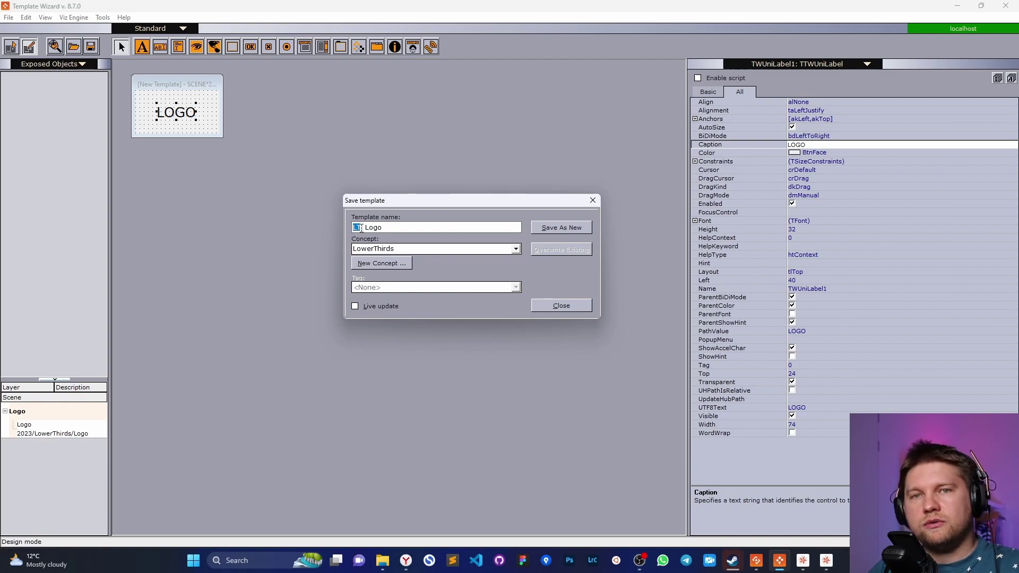
text(LT:)
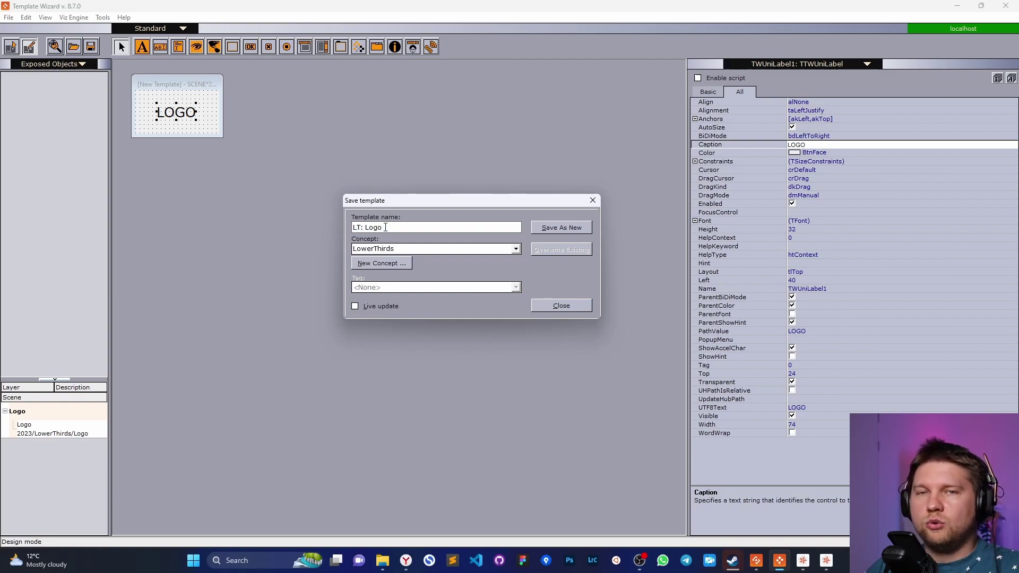
click(385, 227)
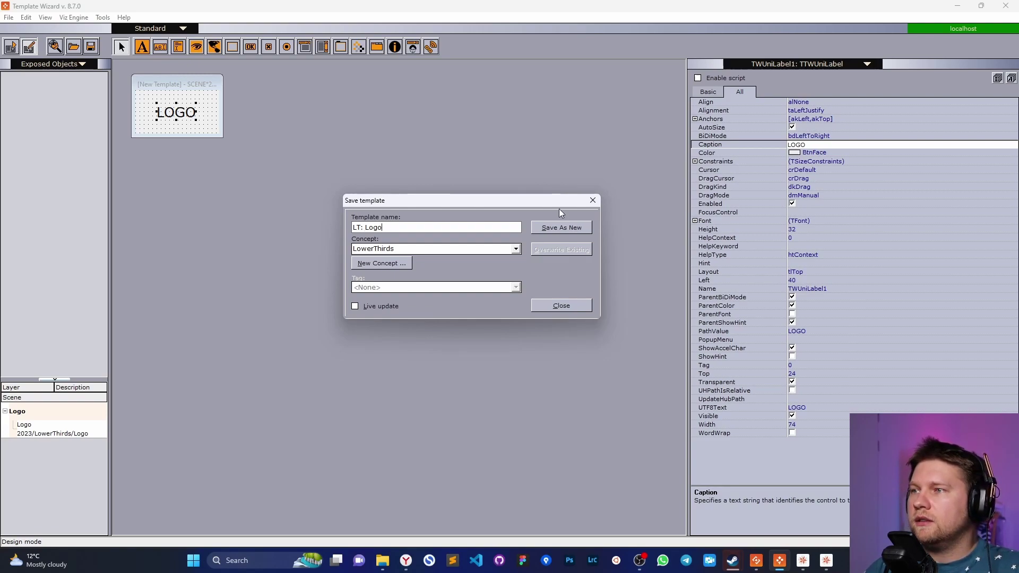
drag(559, 207, 543, 193)
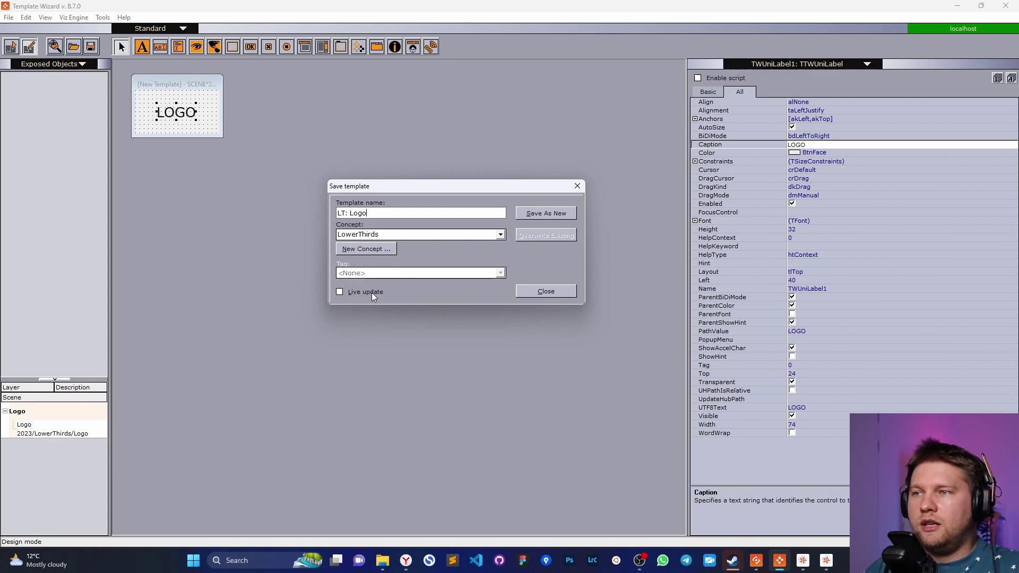
click(339, 292)
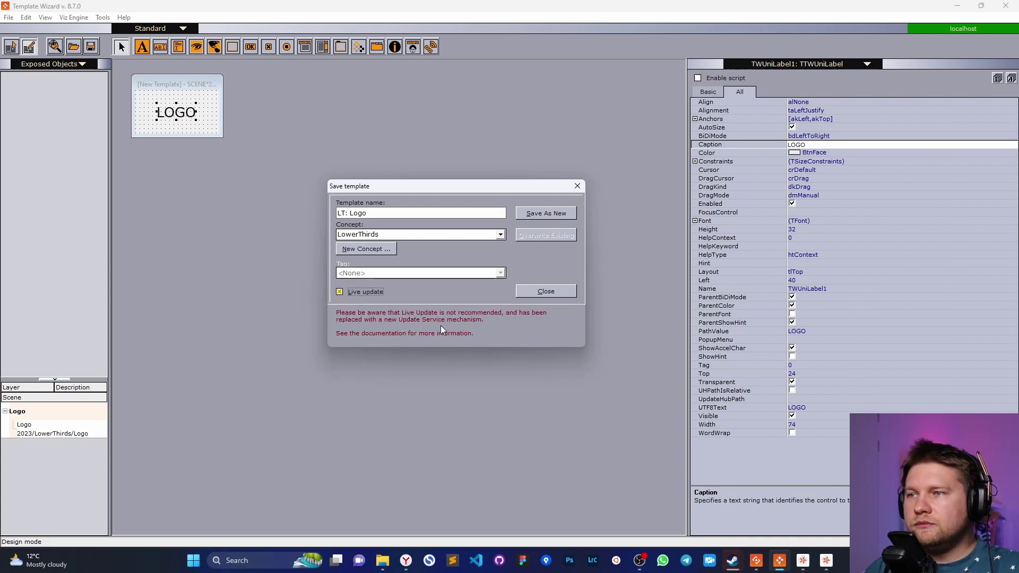
click(339, 292)
click(545, 214)
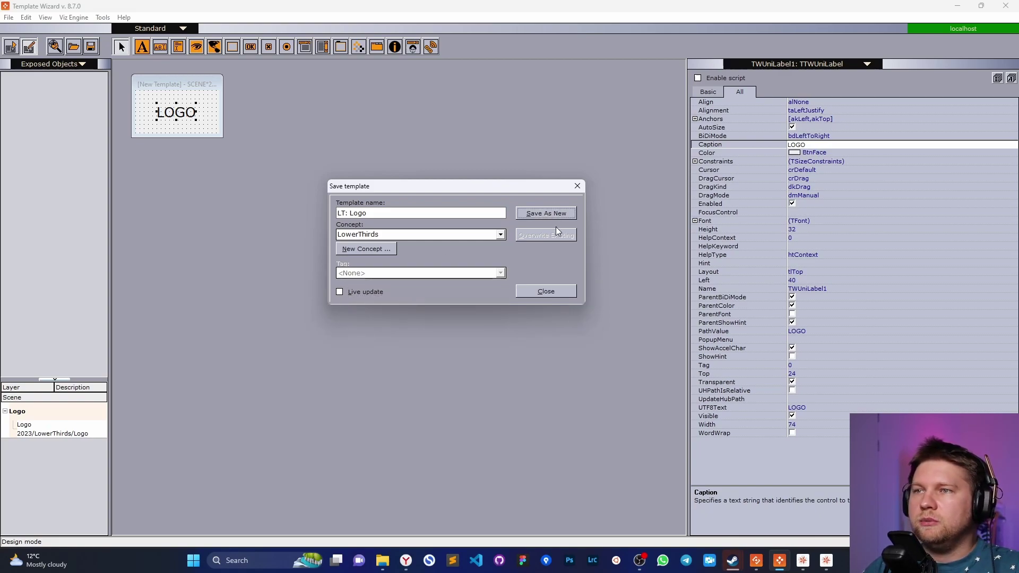
Step: Switch to Viz Pilot Director, check the template concept list, and refresh the templates
click(960, 9)
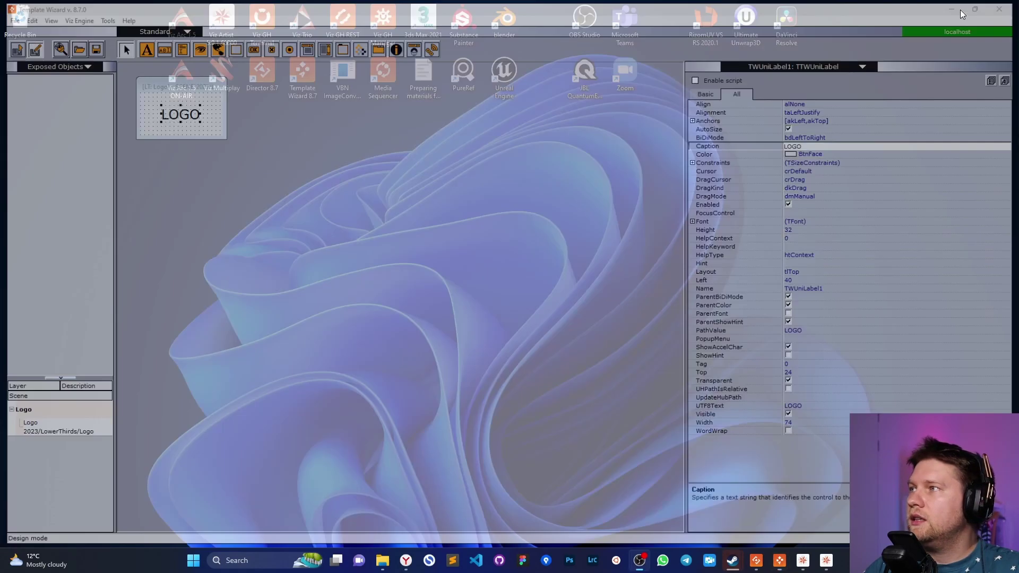
click(756, 567)
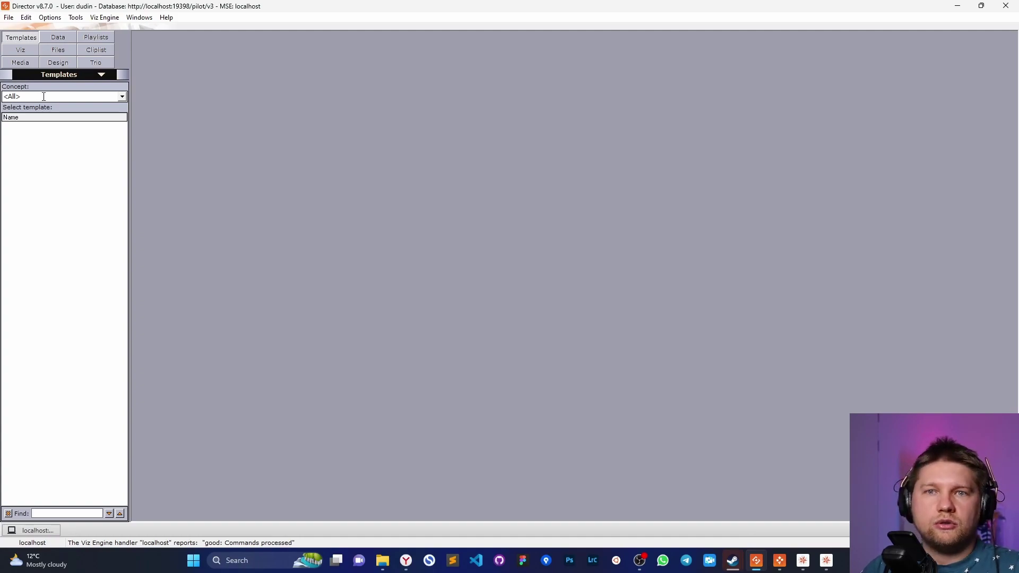
click(122, 98)
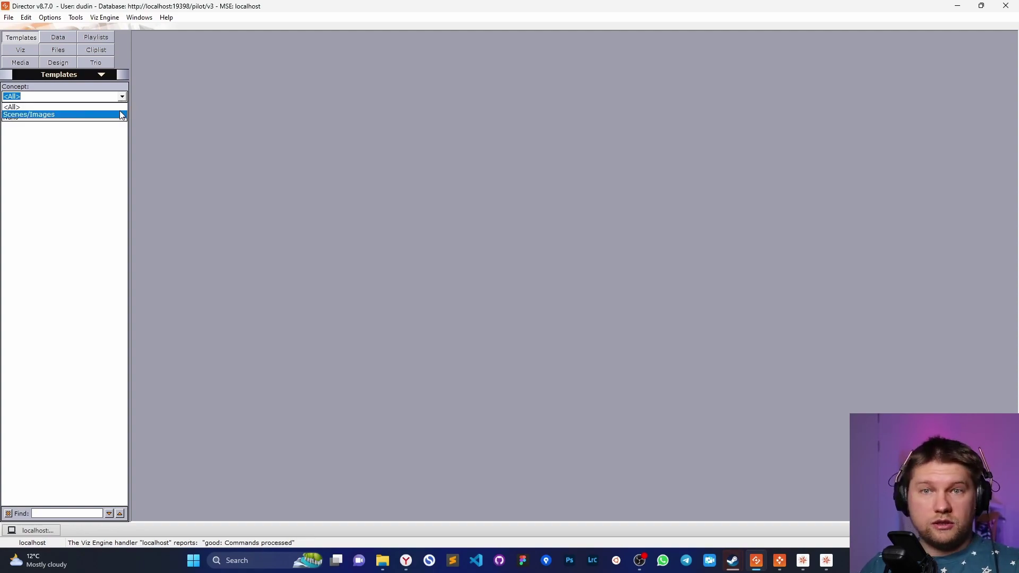
click(115, 151)
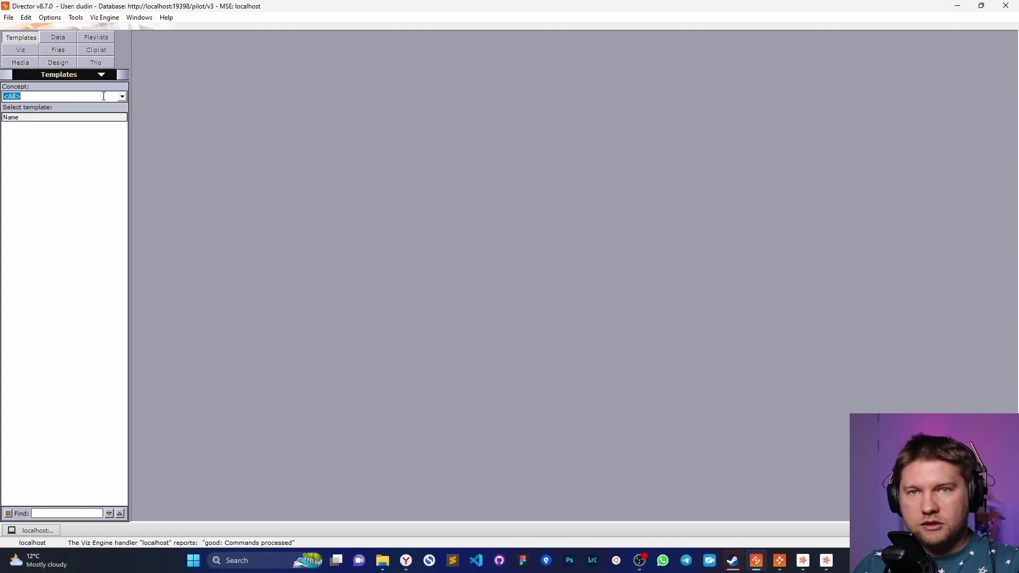
right_click(50, 96)
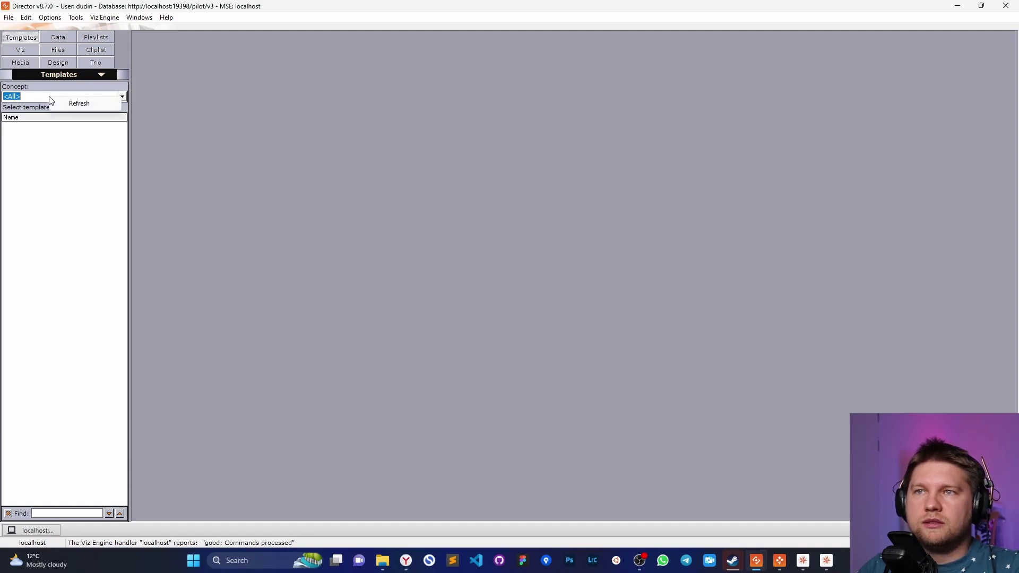
click(80, 104)
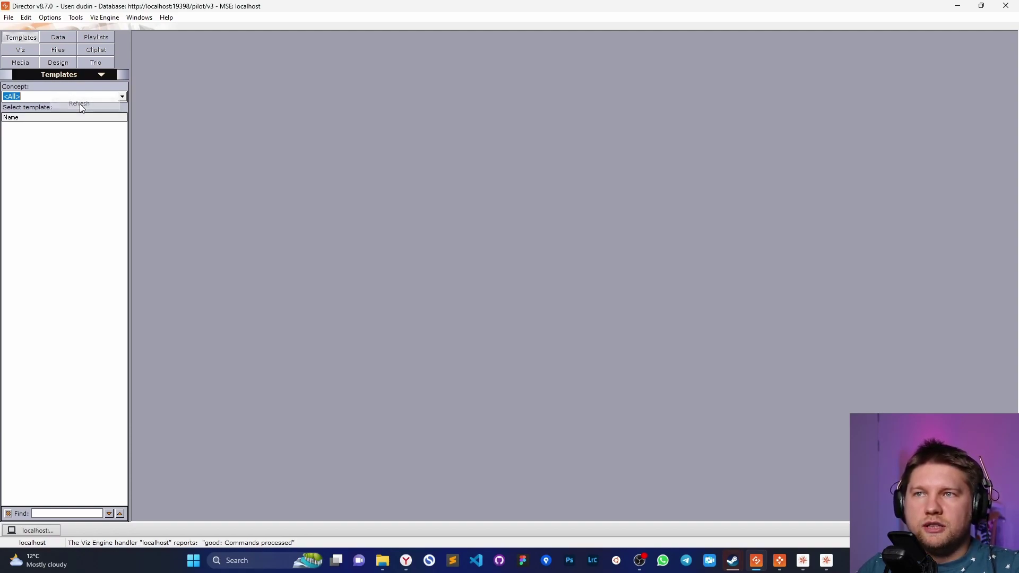
Step: Filter templates to the LowerThirds concept and open the LT: Logo template
click(123, 97)
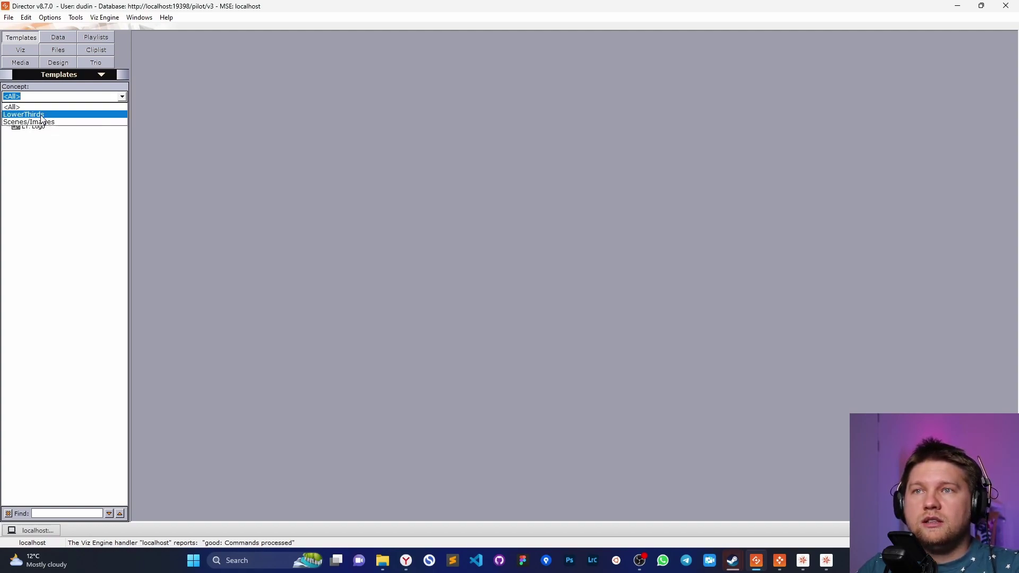
click(40, 114)
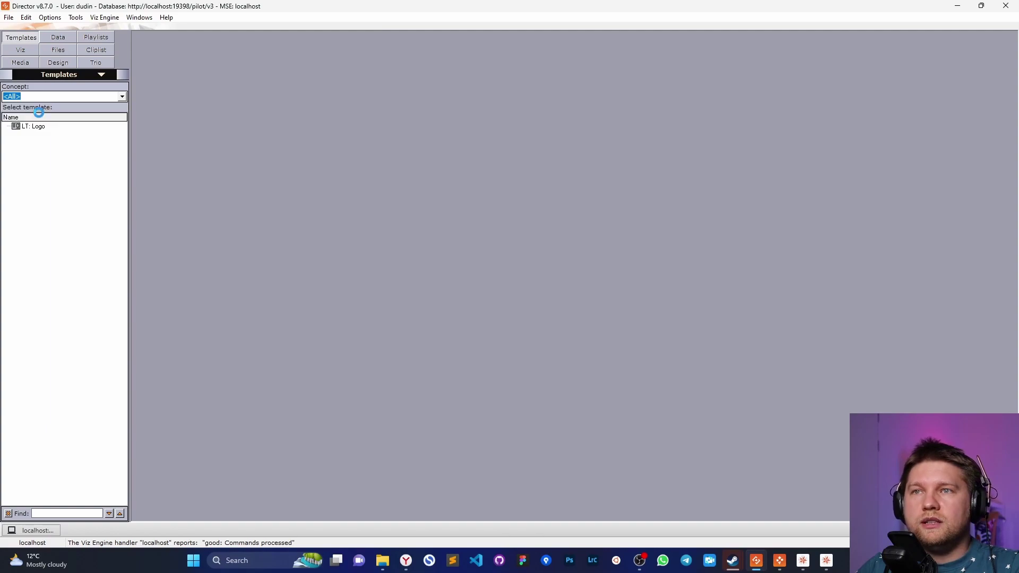
click(41, 130)
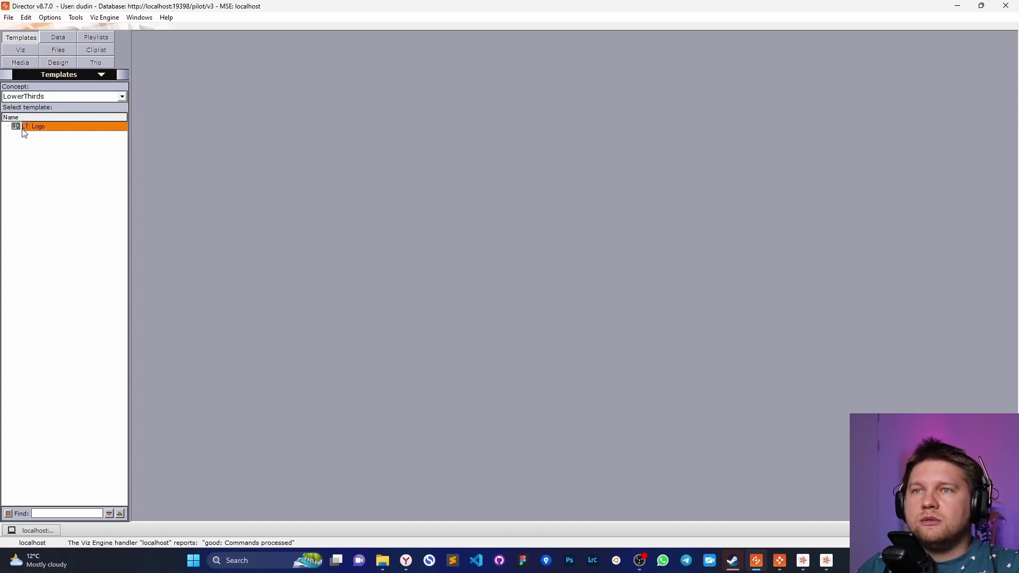
double_click(24, 127)
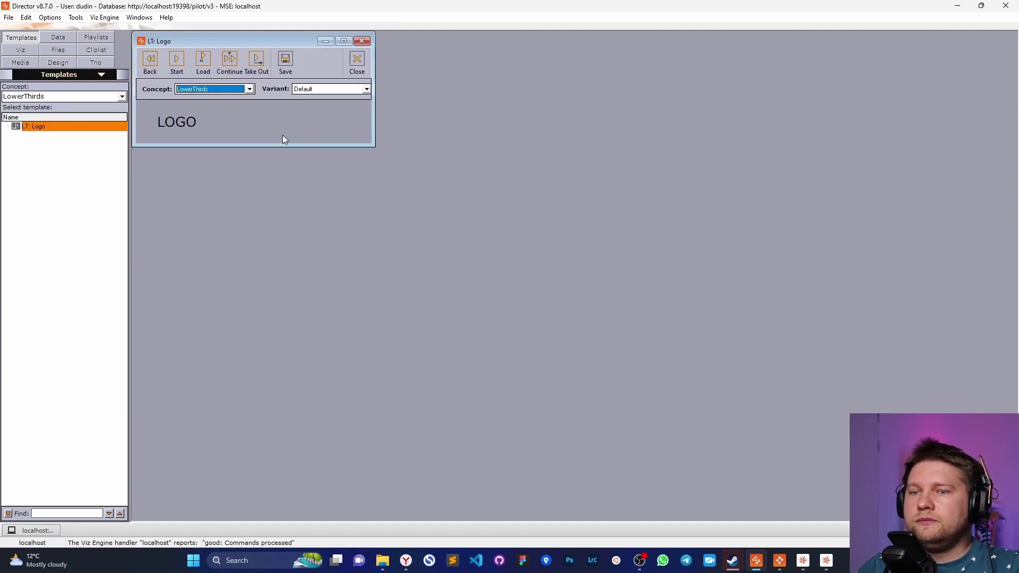
Step: Play the logo and take it off air, then resize and reposition the LT: Logo window
mouse_move(196, 41)
mouse_down()
mouse_move(216, 72)
mouse_move(184, 61)
mouse_move(187, 51)
mouse_up()
click(197, 86)
click(265, 70)
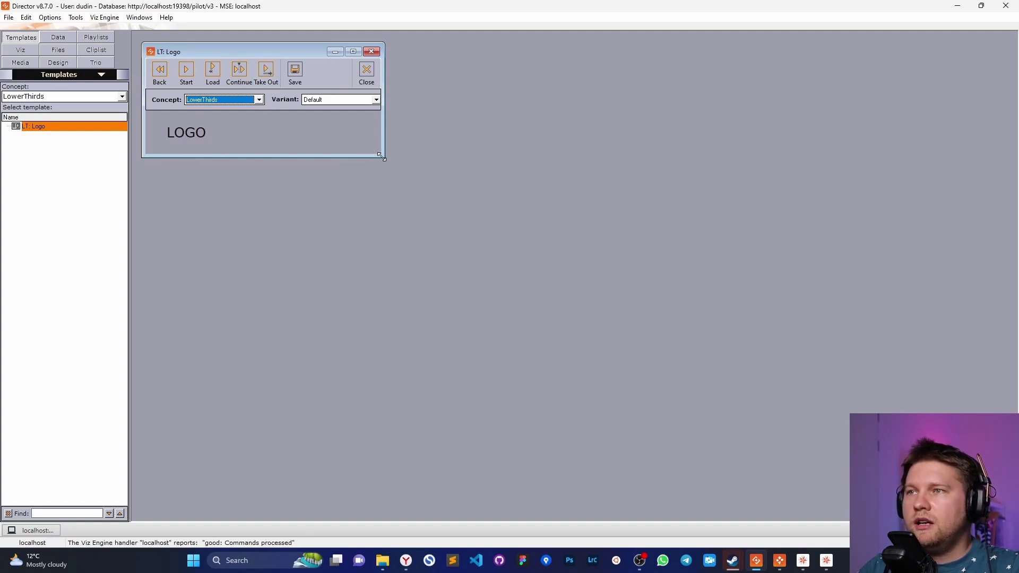
drag(381, 156, 873, 502)
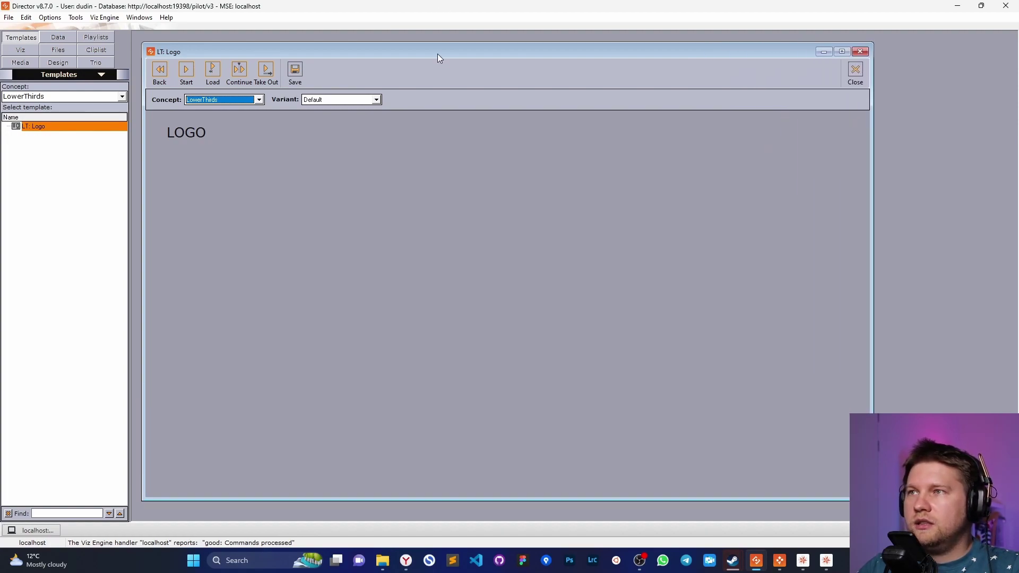
mouse_move(439, 57)
mouse_down()
mouse_move(434, 145)
mouse_move(443, 53)
mouse_up()
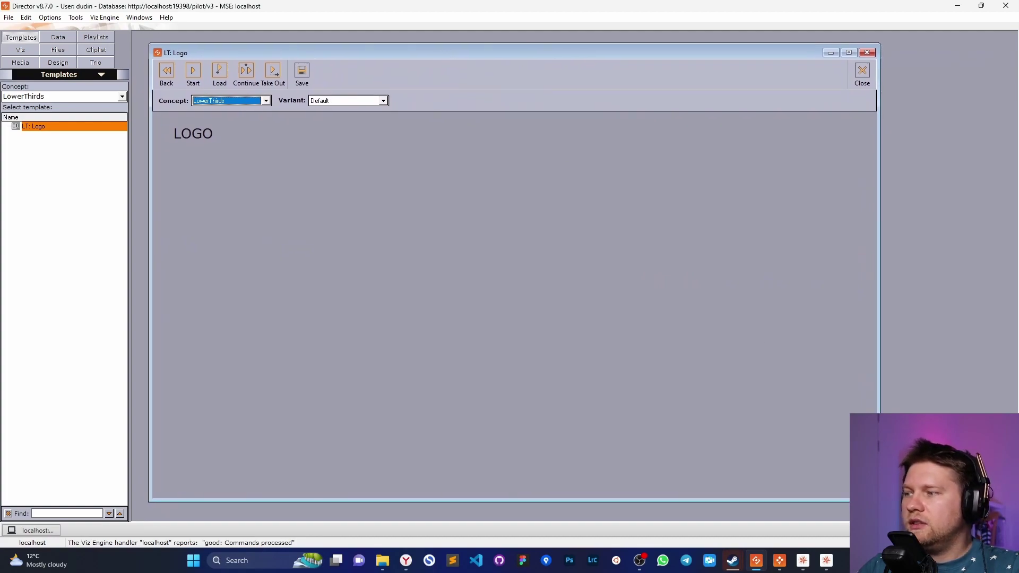
drag(879, 501, 391, 163)
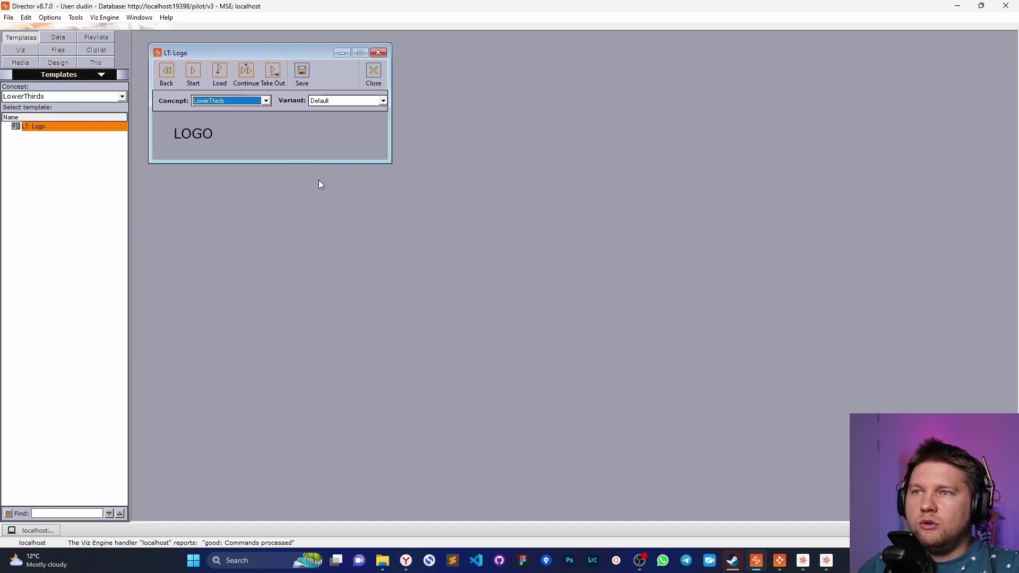
drag(233, 57, 247, 67)
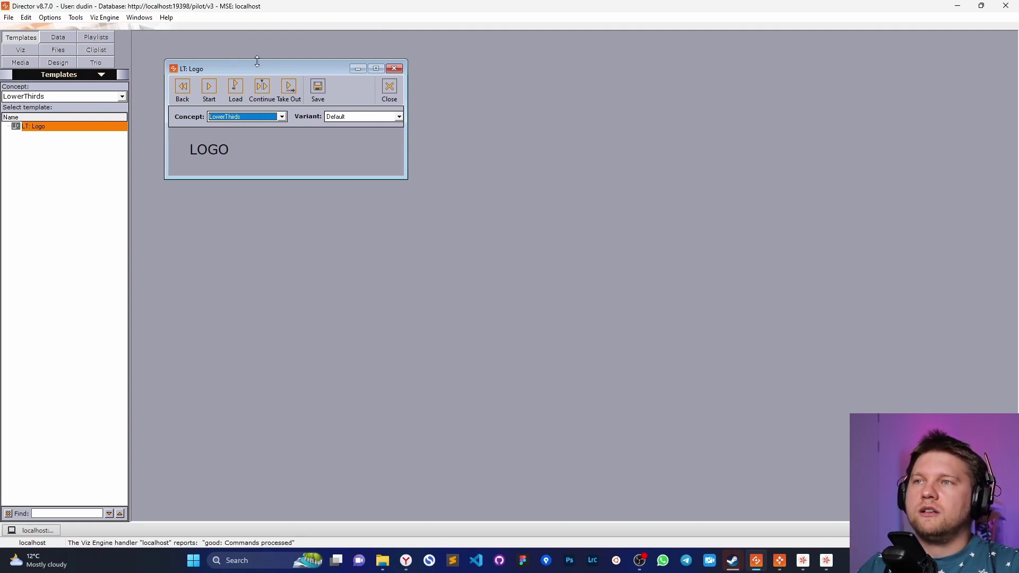
drag(259, 68, 243, 54)
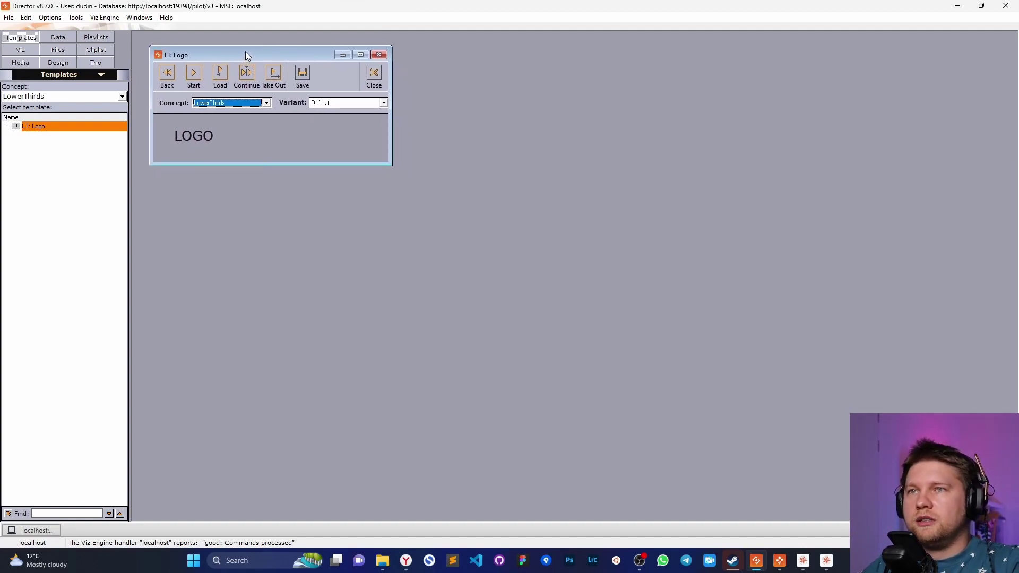
Step: Shrink Director to the top-left to reveal the Viz output, and show the output profiles menu
drag(845, 9, 491, 29)
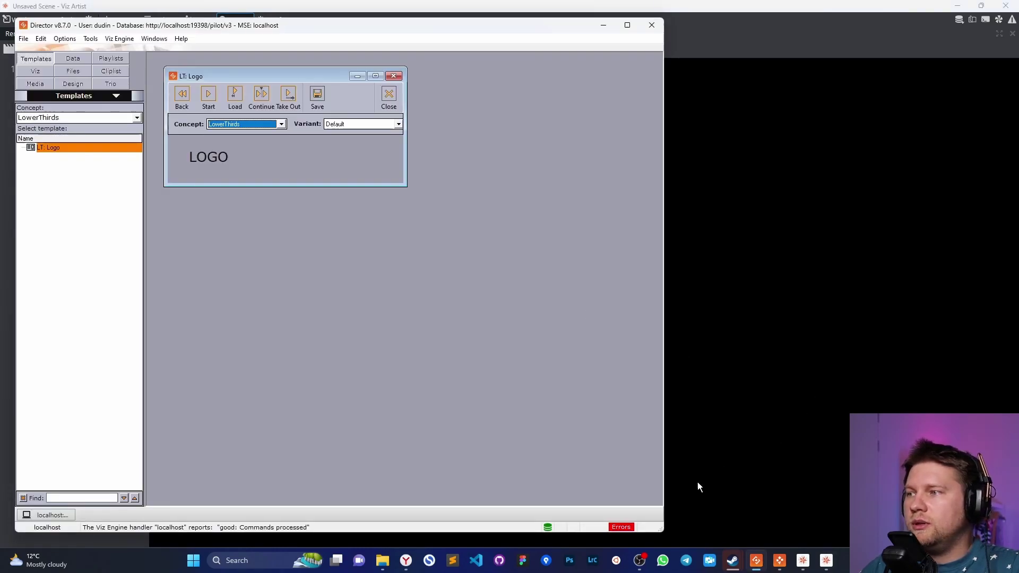
drag(661, 532, 549, 266)
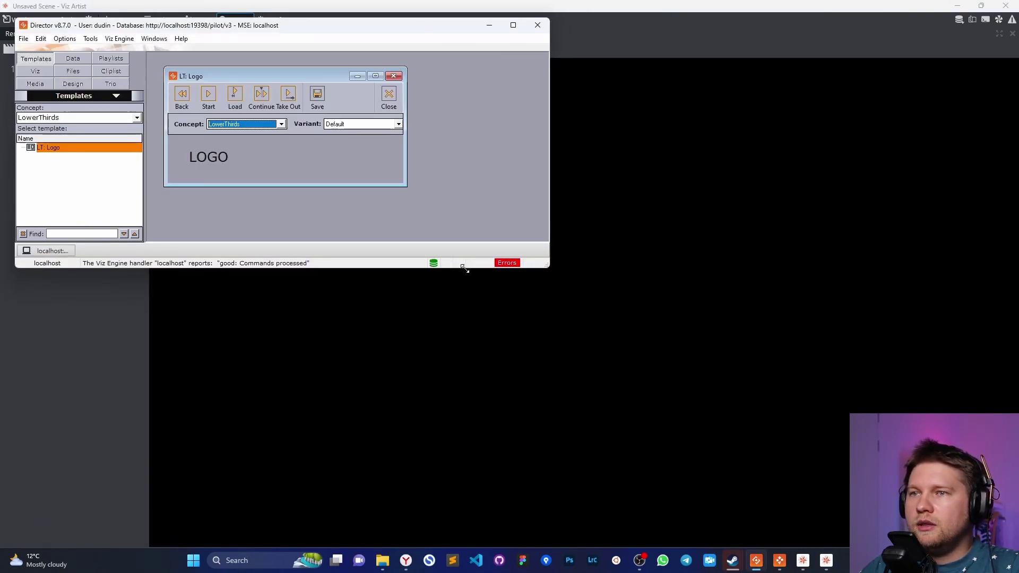
right_click(47, 264)
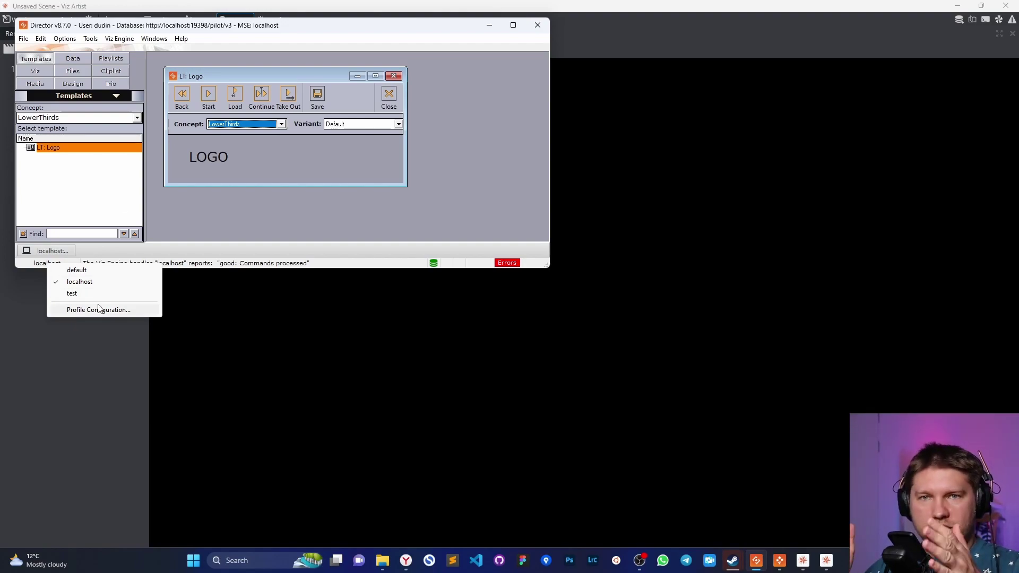
Step: Open Profile Configuration to see localhost's localhost:6100 channel with program preview enabled
click(81, 312)
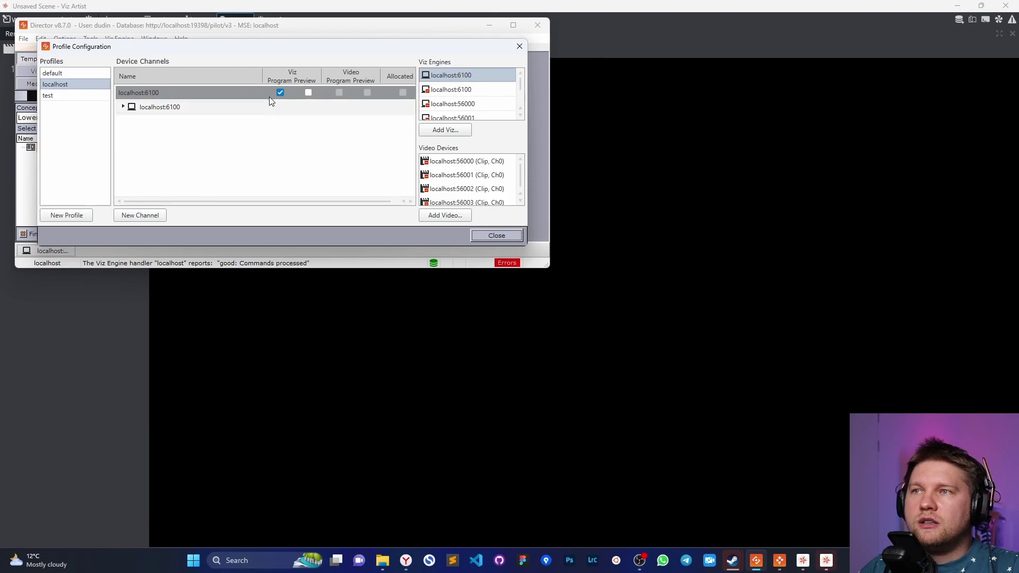
Step: Close Profile Configuration, check the localhost:6100 engine status, and clear the connection error log
click(488, 237)
click(36, 249)
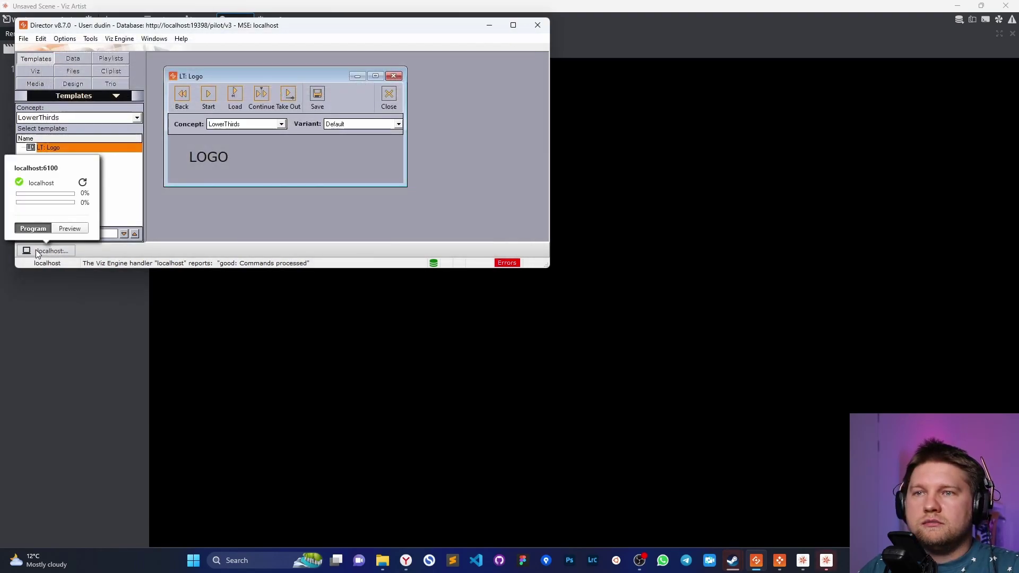
click(39, 250)
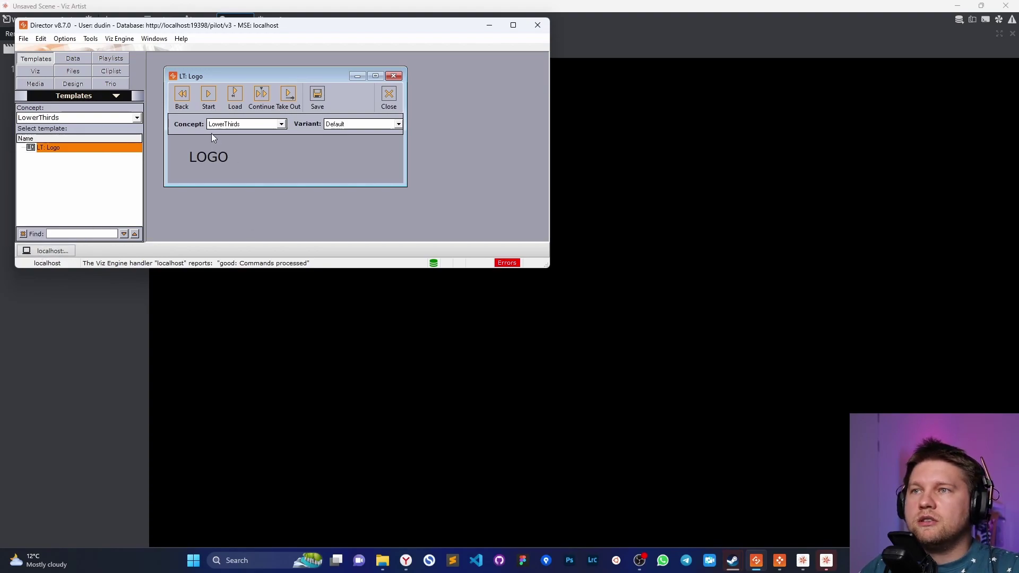
click(509, 263)
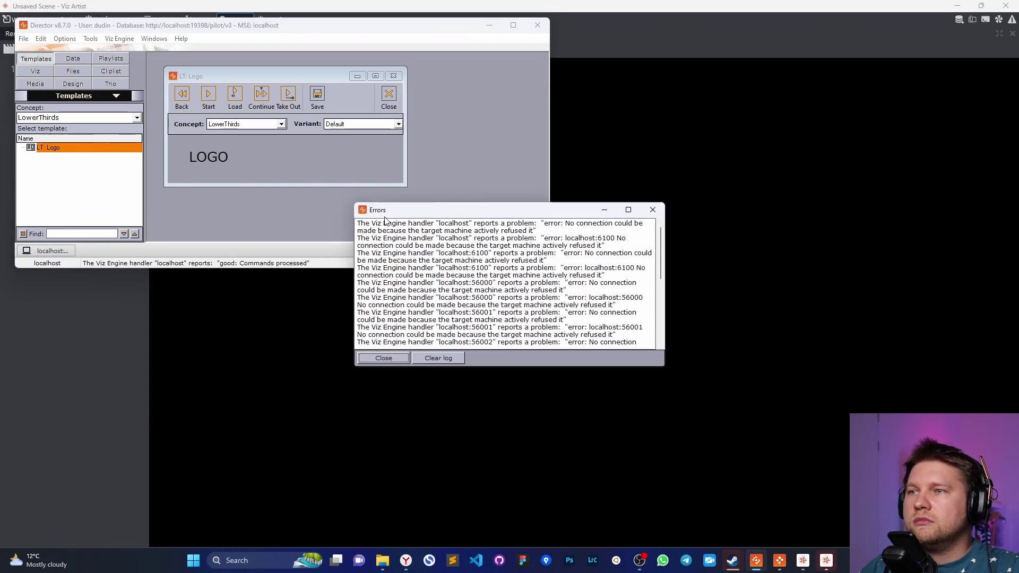
click(446, 358)
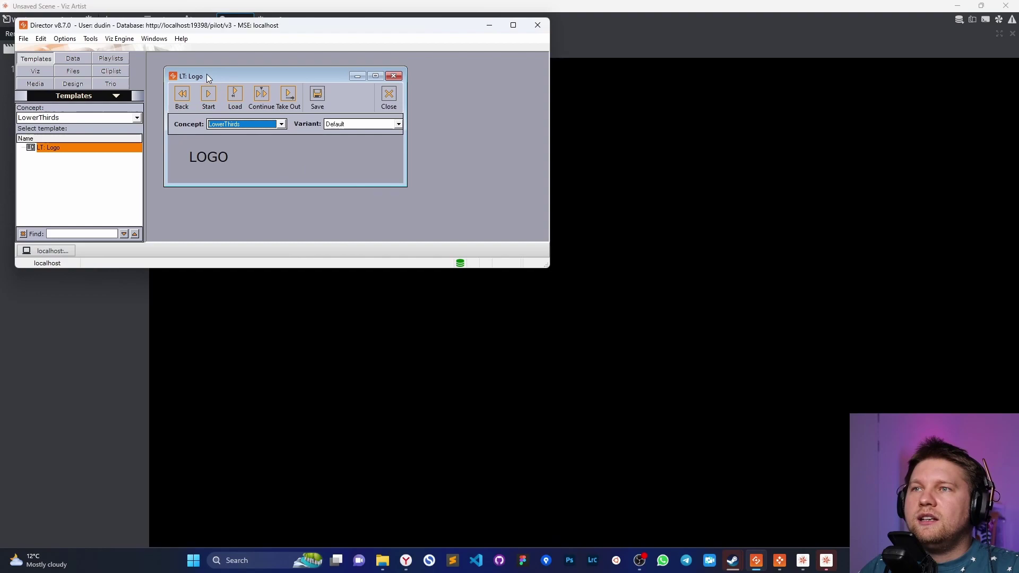
Step: Play the purple D logo to the Viz output, take it out, and play it again
drag(206, 74, 197, 70)
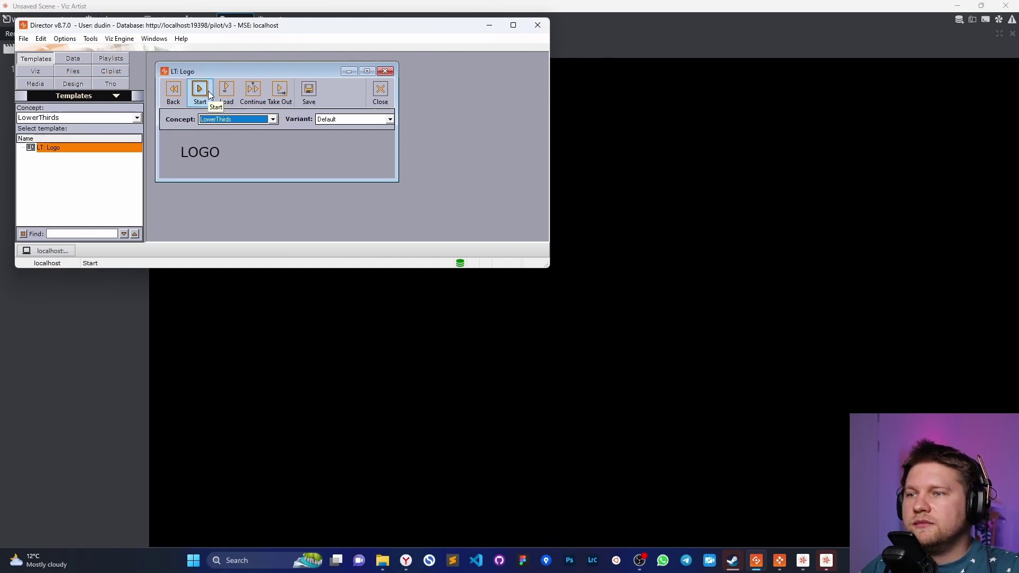
click(206, 95)
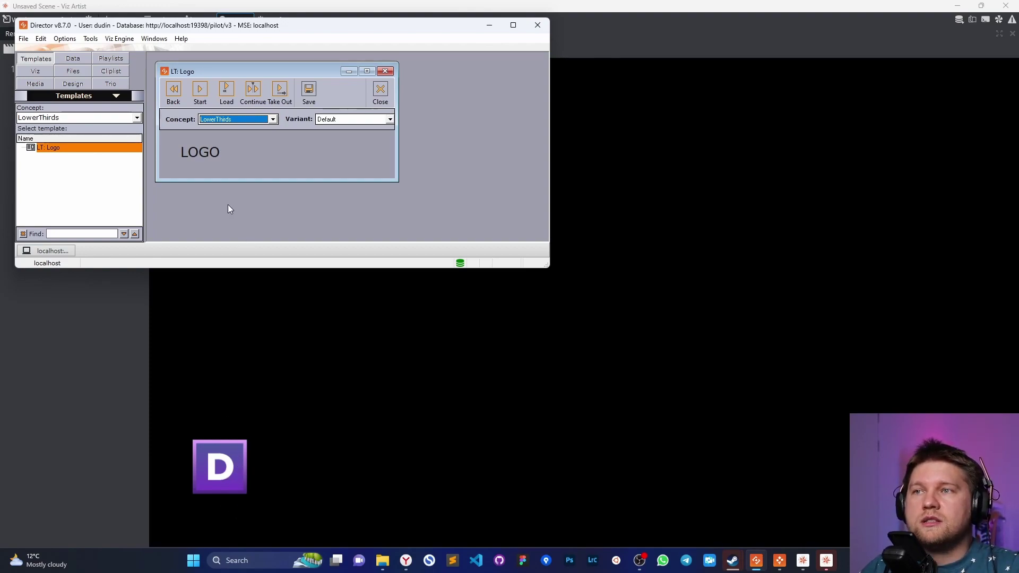
drag(222, 72, 224, 71)
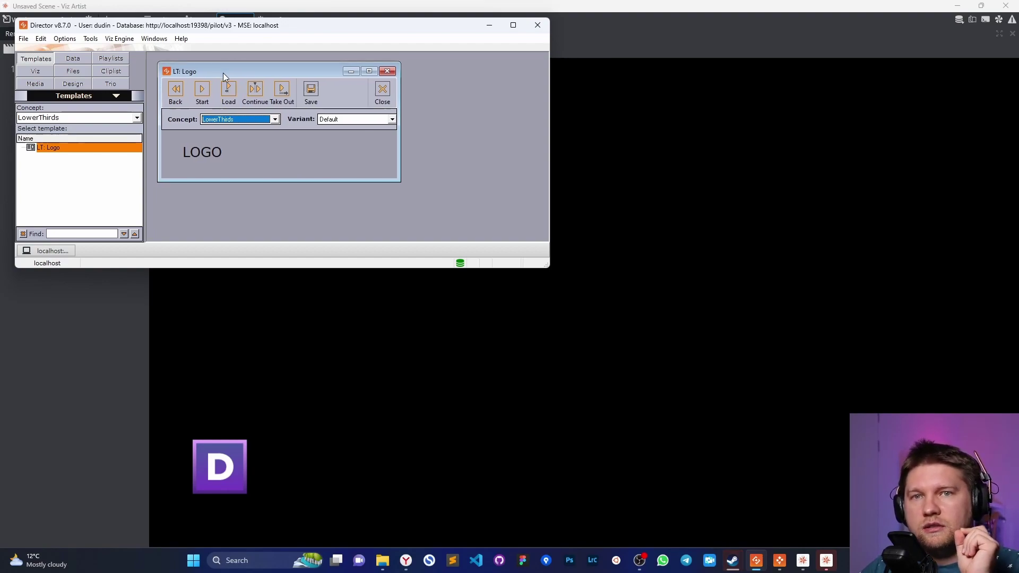
click(282, 94)
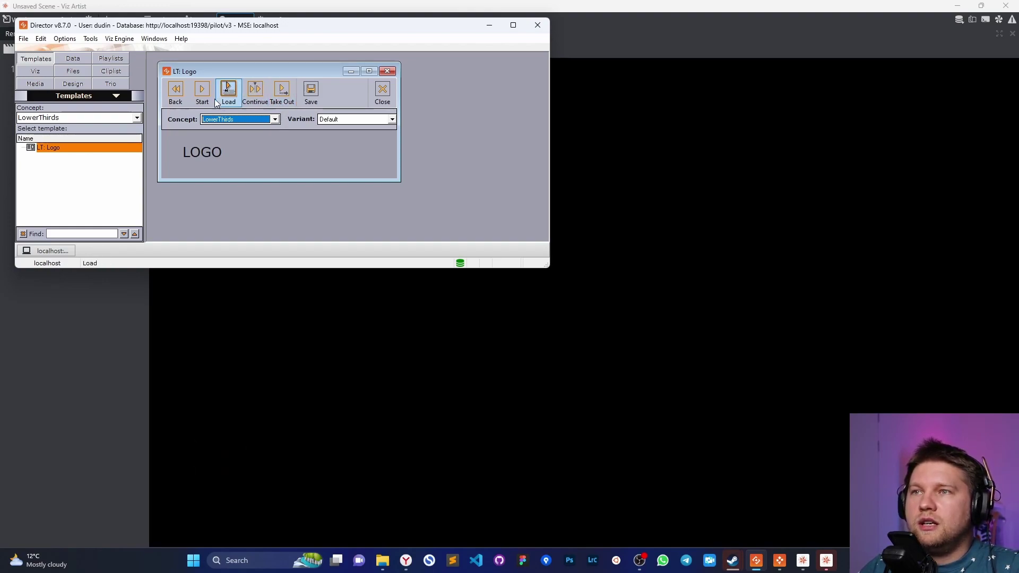
click(202, 94)
click(281, 94)
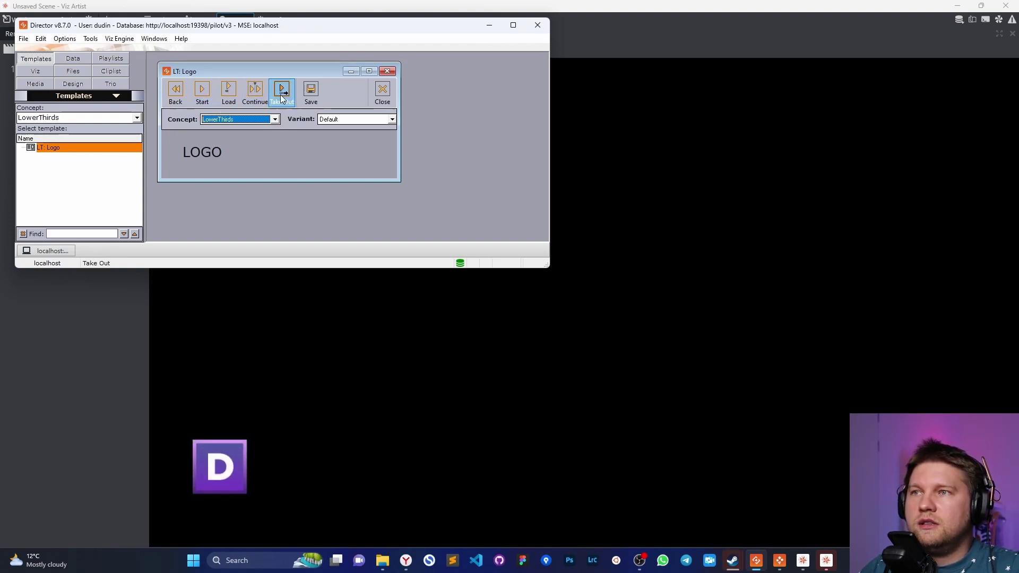
click(202, 98)
drag(211, 69, 218, 72)
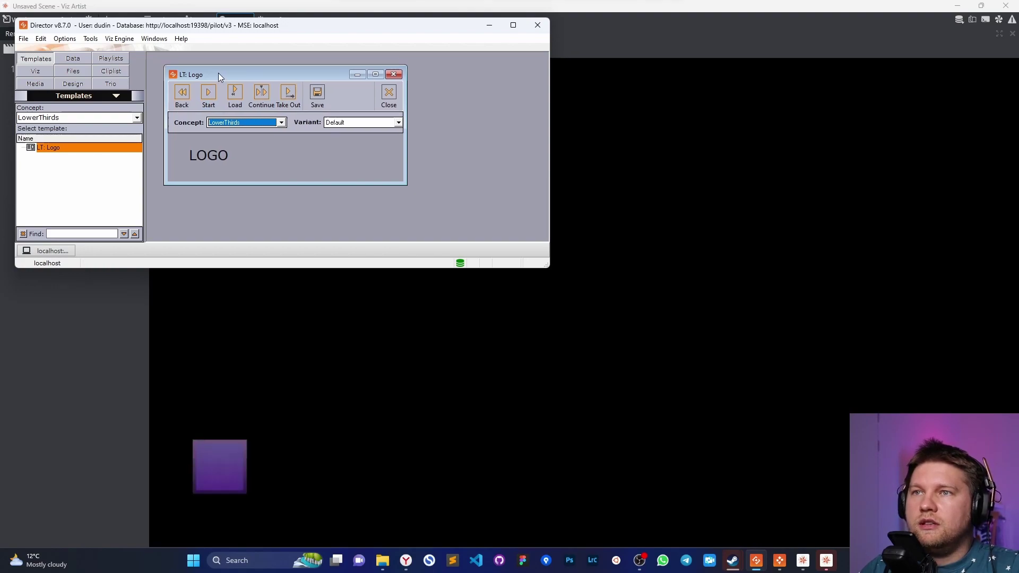
drag(298, 75, 294, 73)
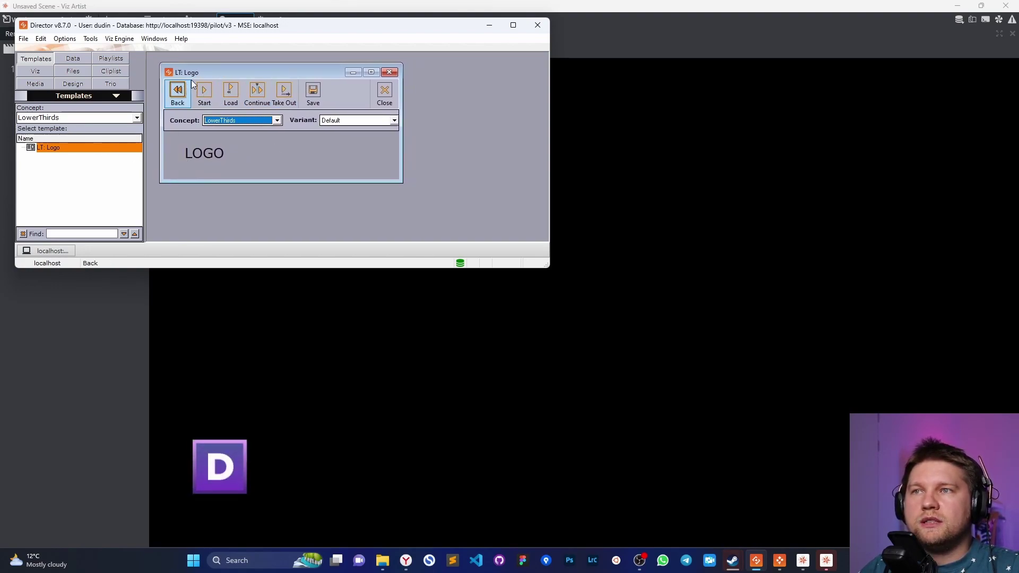
drag(209, 72, 210, 79)
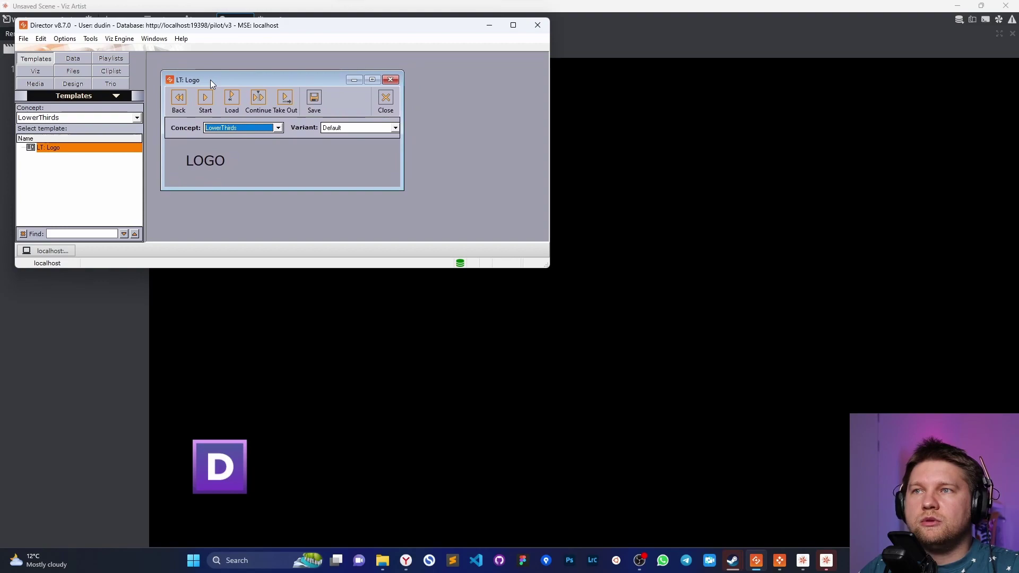
Step: Save the LT: Logo template as new data element 'Logo', close the template, and list saved data
click(314, 104)
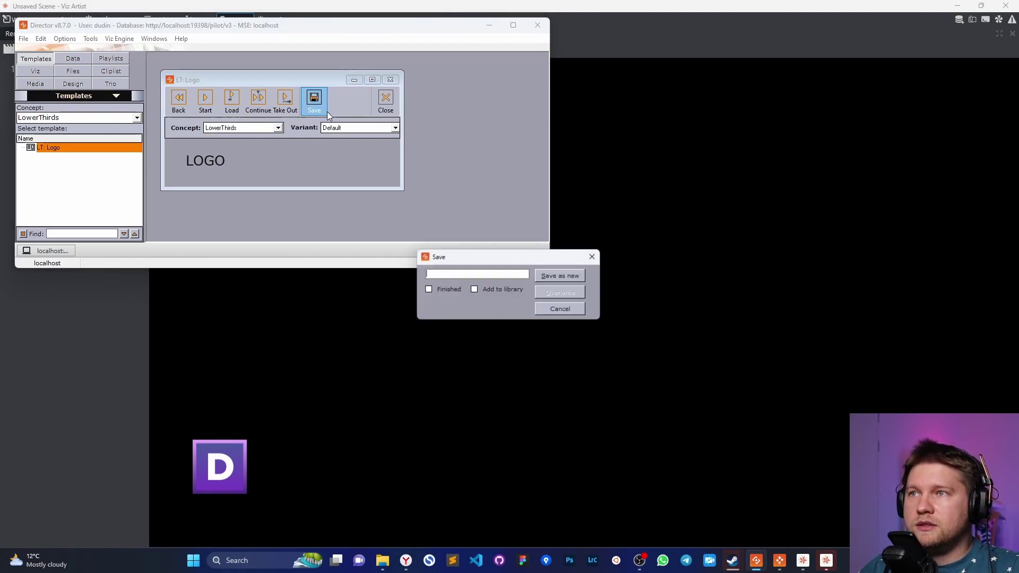
drag(461, 255, 340, 228)
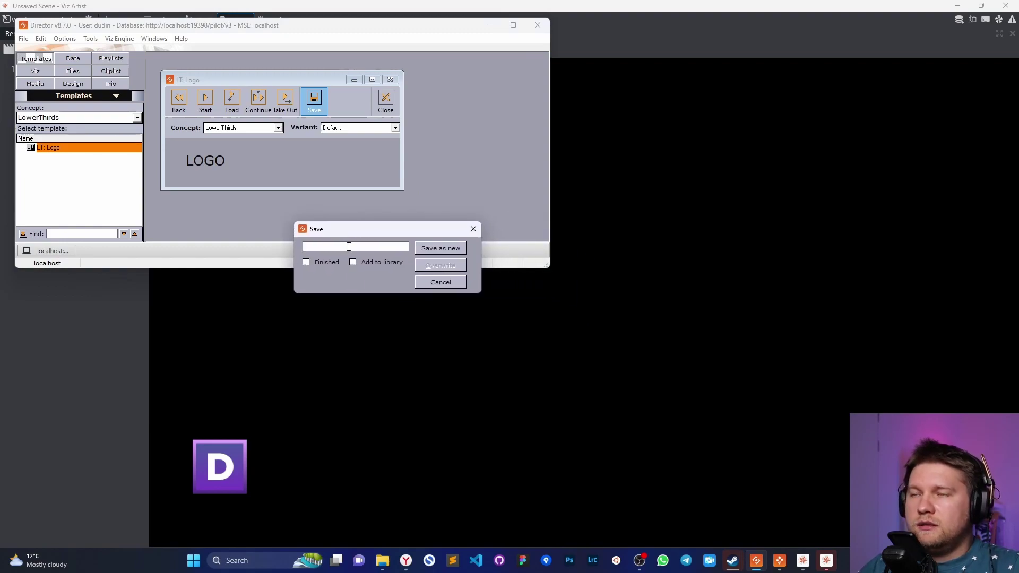
text(L)
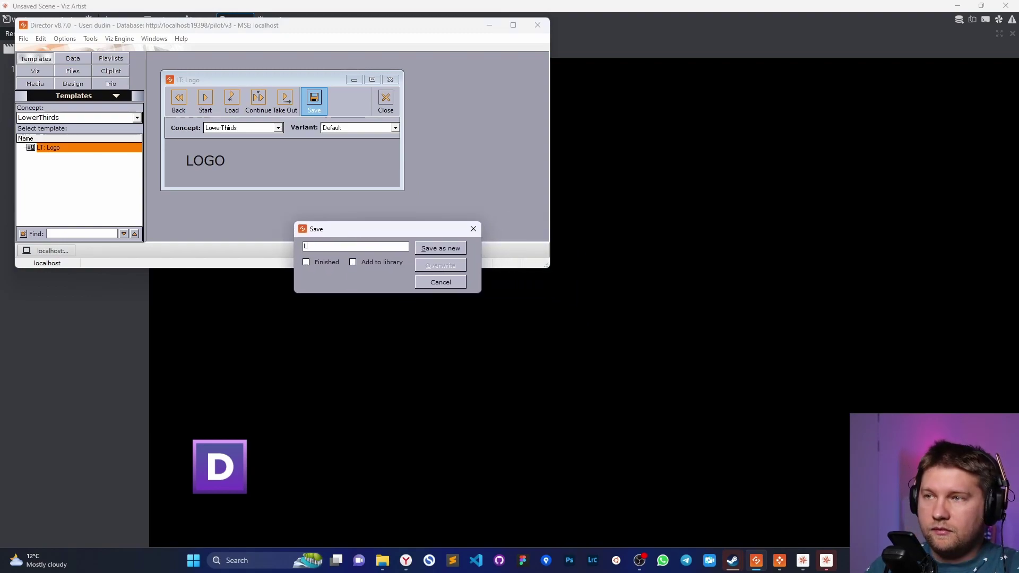
text(ogo)
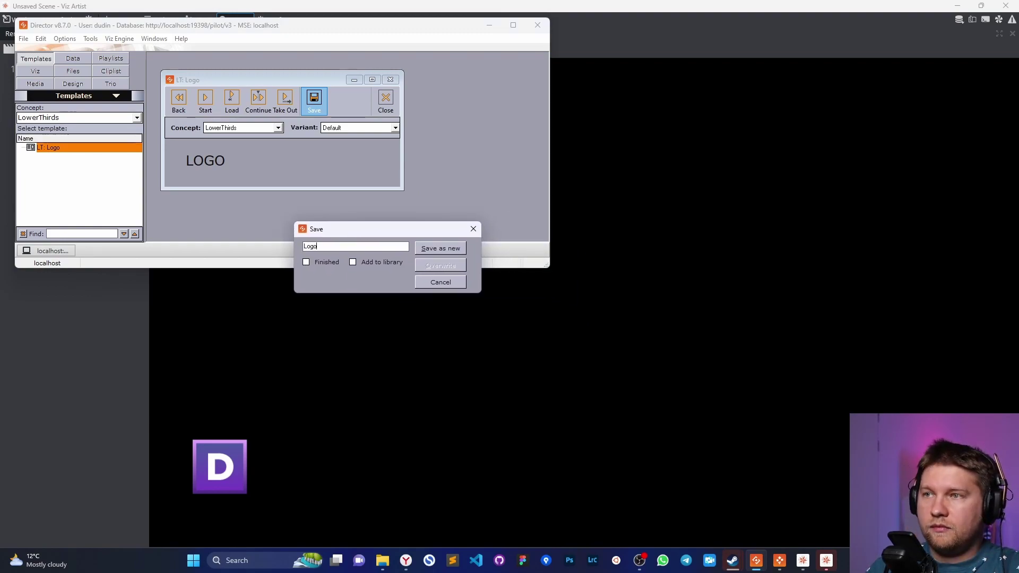
click(438, 248)
click(380, 99)
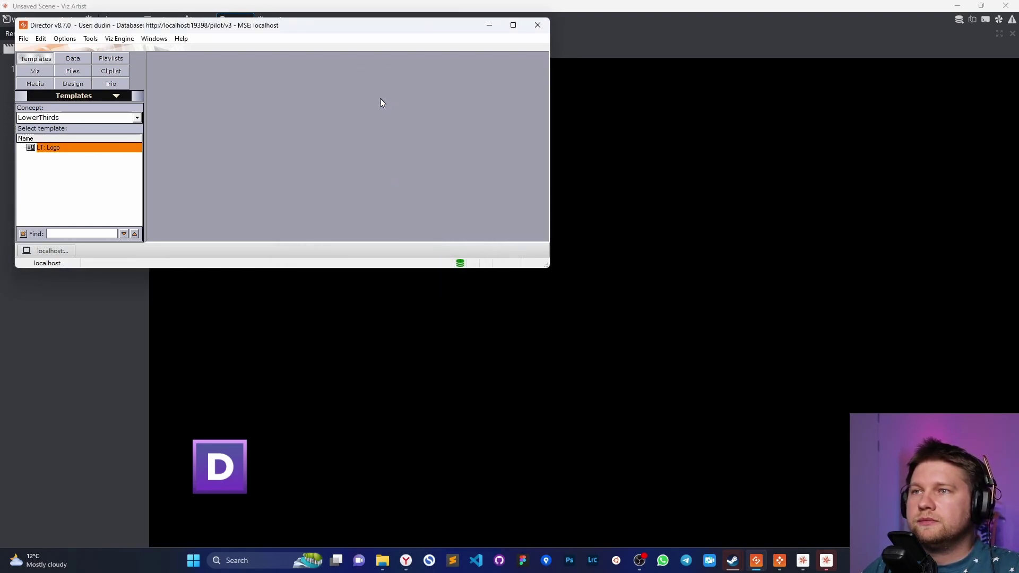
click(72, 59)
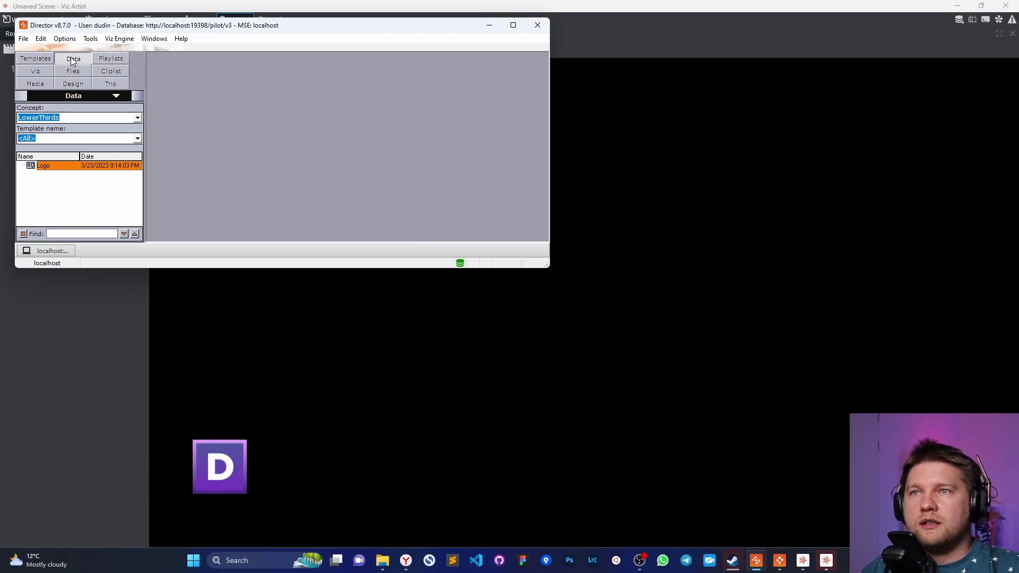
Step: Delete all four old playlists from the Playlists list
click(105, 62)
click(62, 161)
shift+click(58, 131)
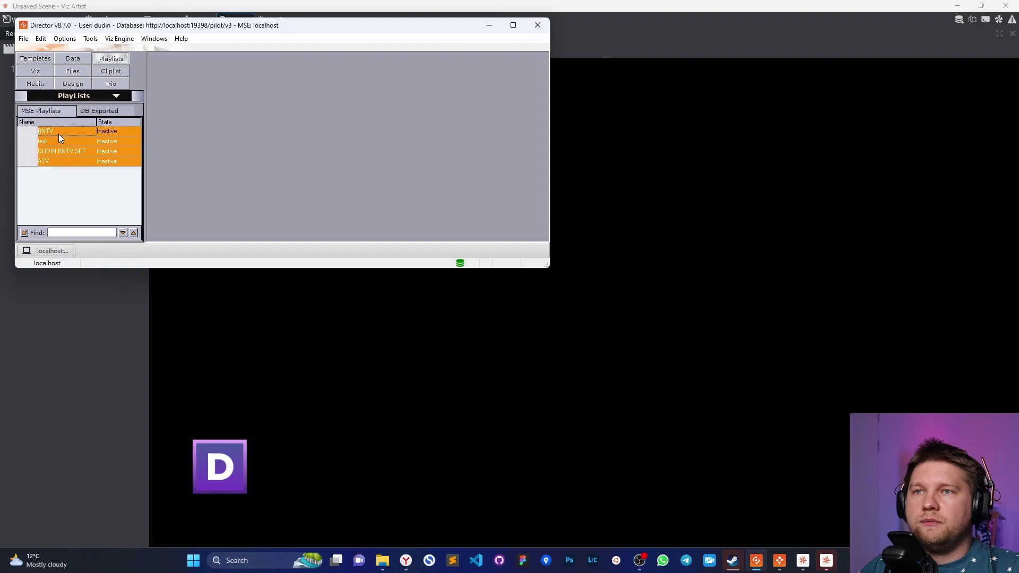
right_click(59, 137)
click(88, 236)
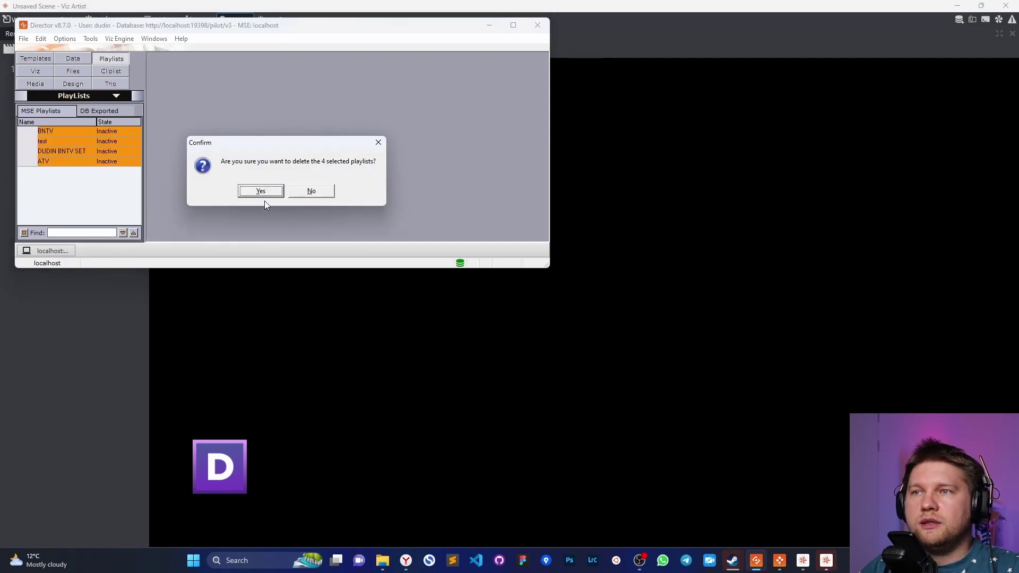
click(261, 191)
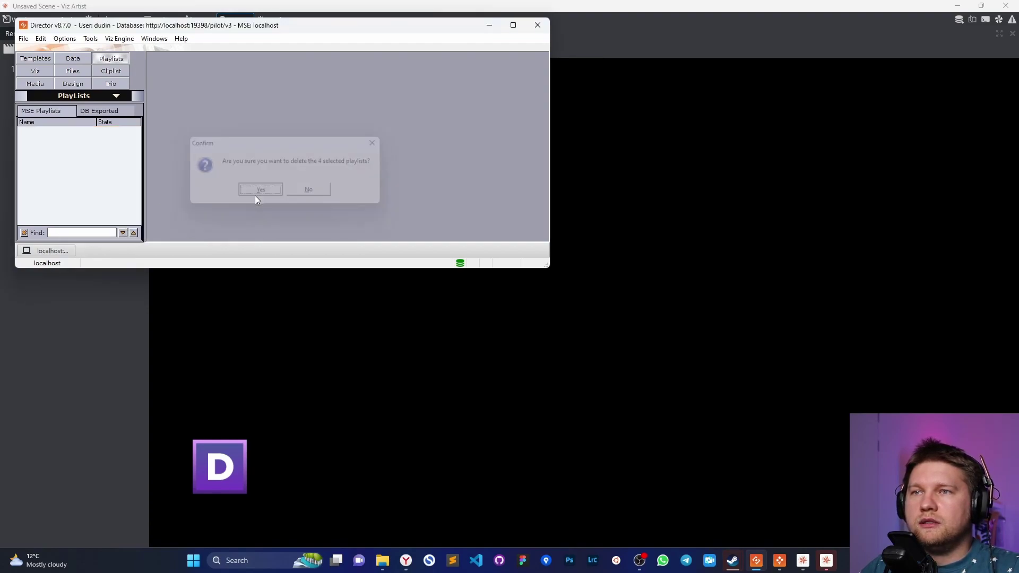
Step: Create a new playlist, add the Logo element to it, and put Logo on air
right_click(75, 149)
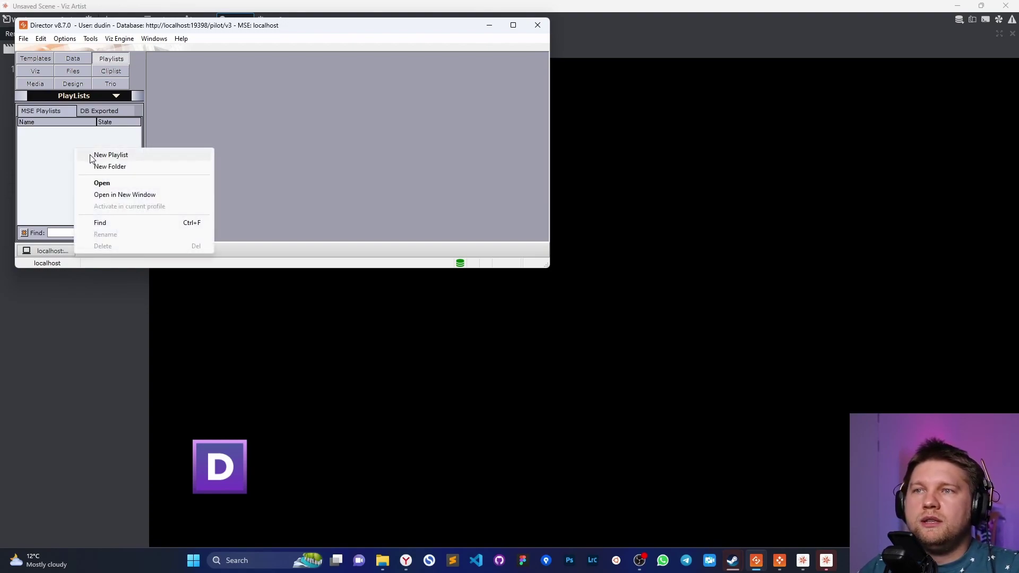
click(91, 155)
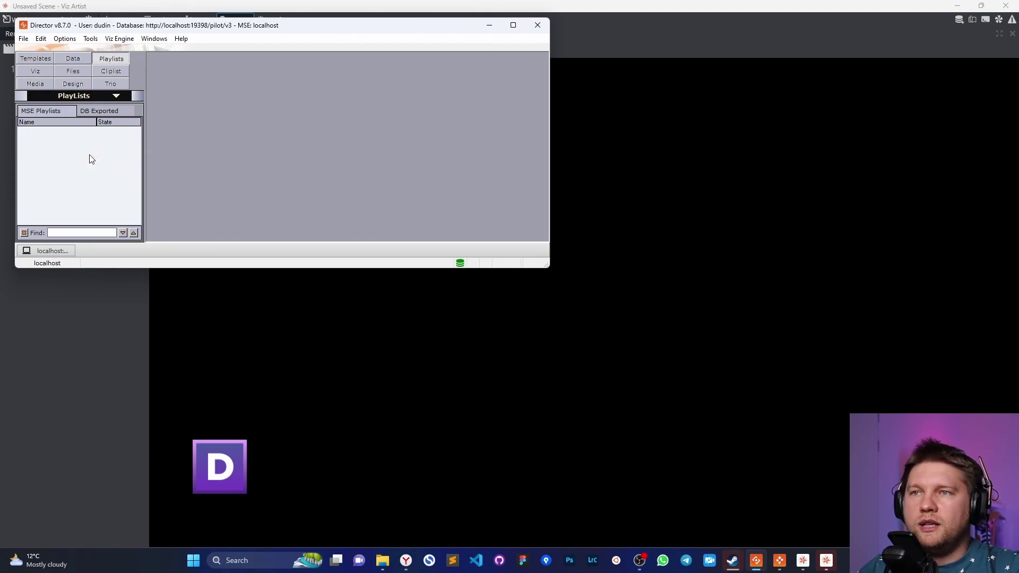
double_click(62, 132)
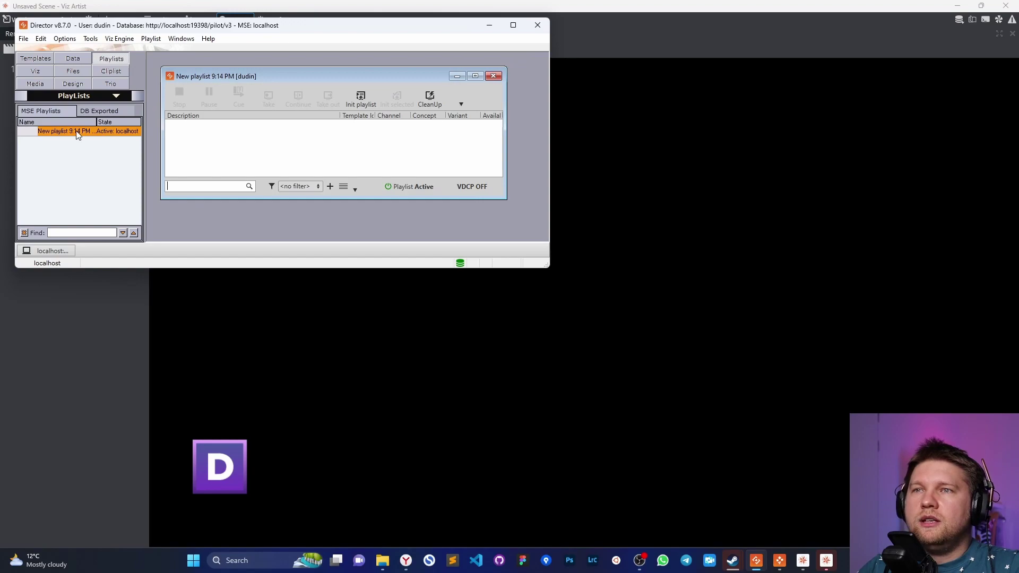
click(57, 59)
drag(55, 167, 199, 136)
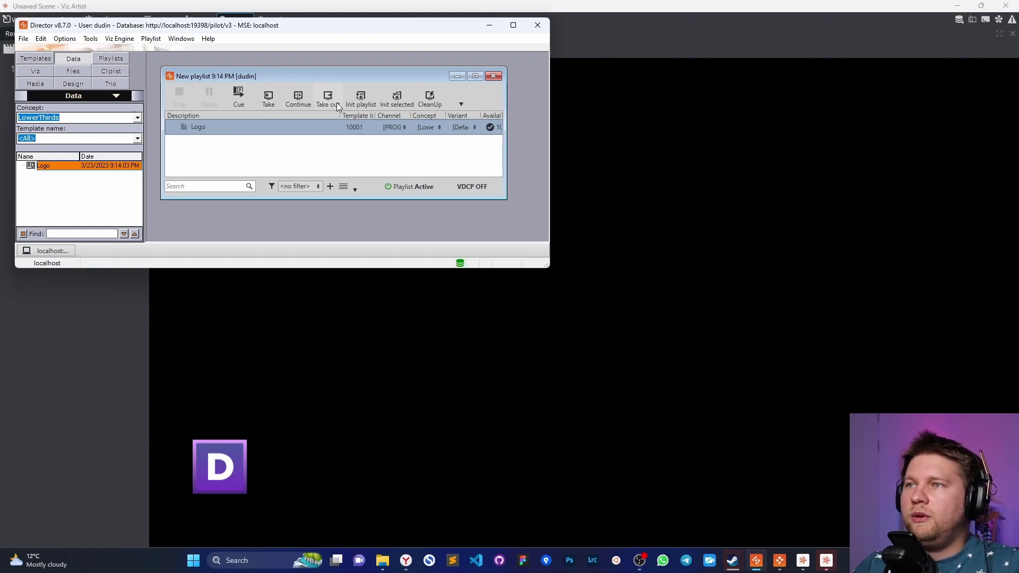
click(334, 102)
click(269, 102)
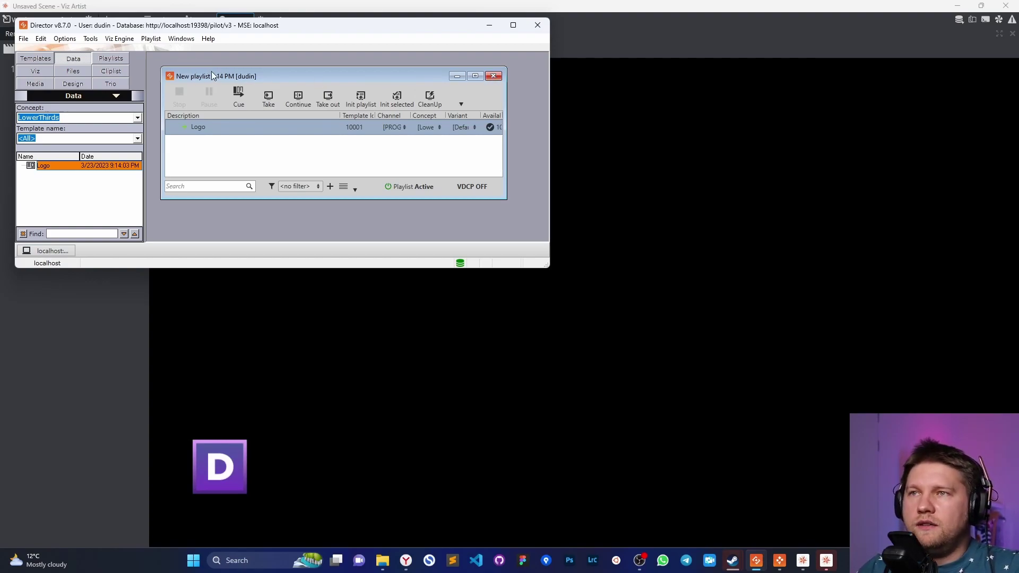
drag(212, 73, 206, 75)
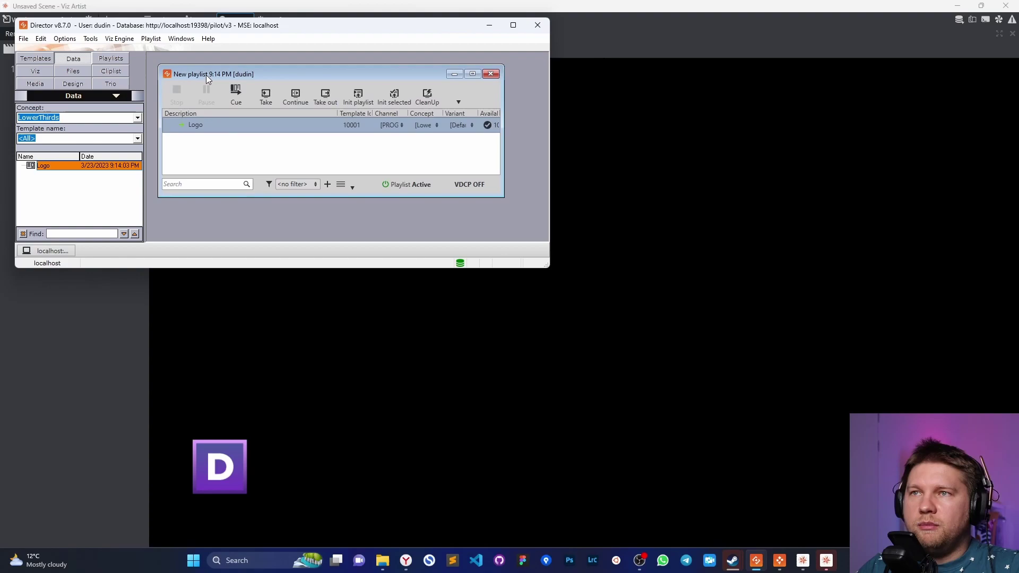
Step: Clean up the Viz Engine renderers' memory
click(119, 39)
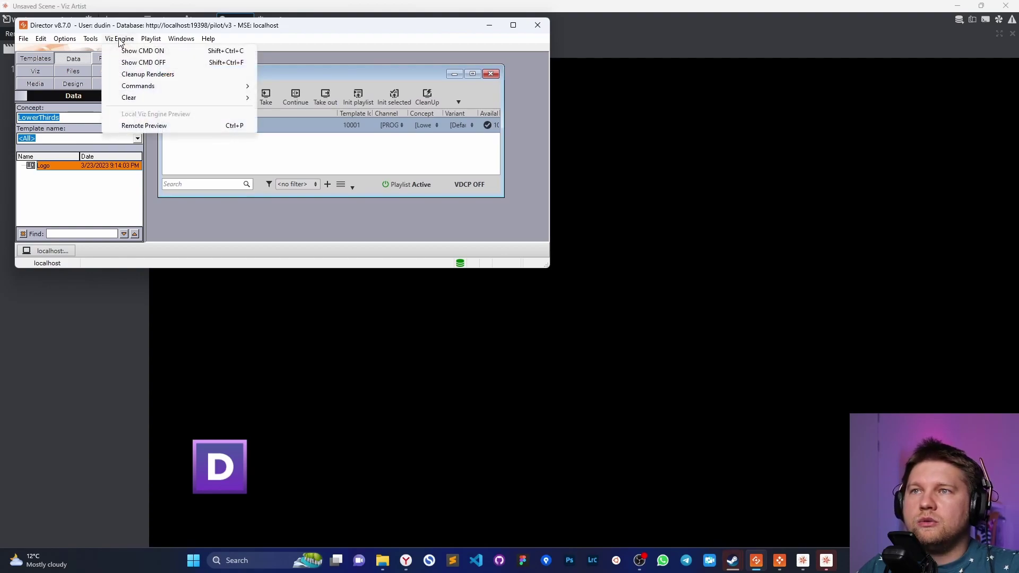
click(133, 75)
click(491, 304)
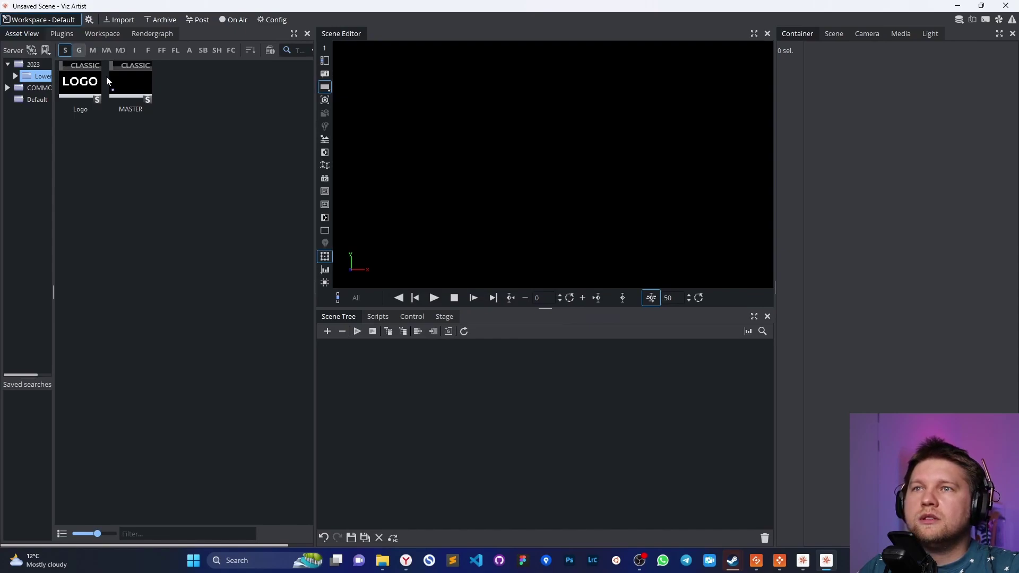
Step: Load the MASTER scene, enlarge its animation timeline, and scrub back toward the start
click(135, 97)
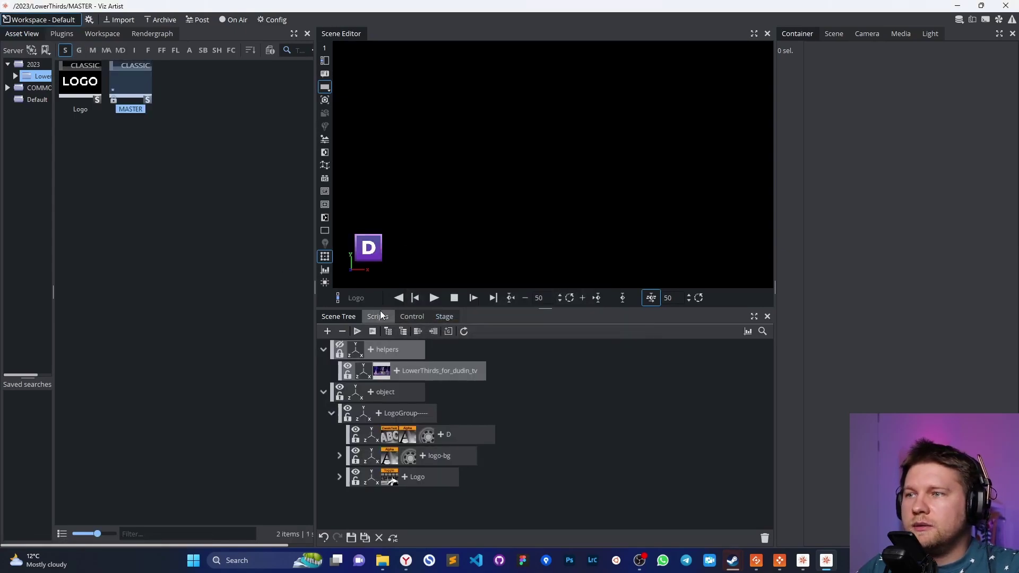
click(443, 317)
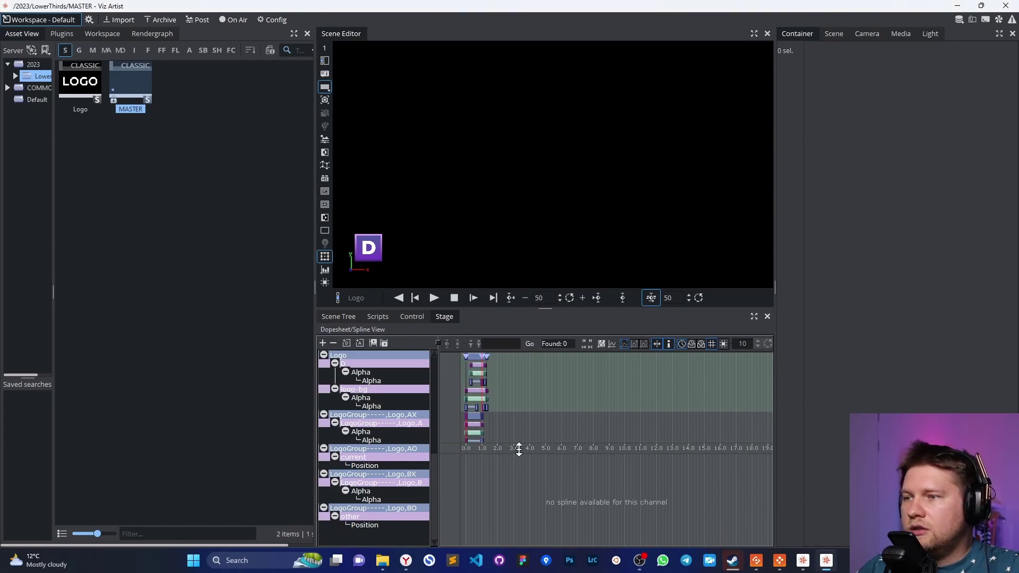
drag(519, 450, 518, 540)
scroll(505, 412, up, 5)
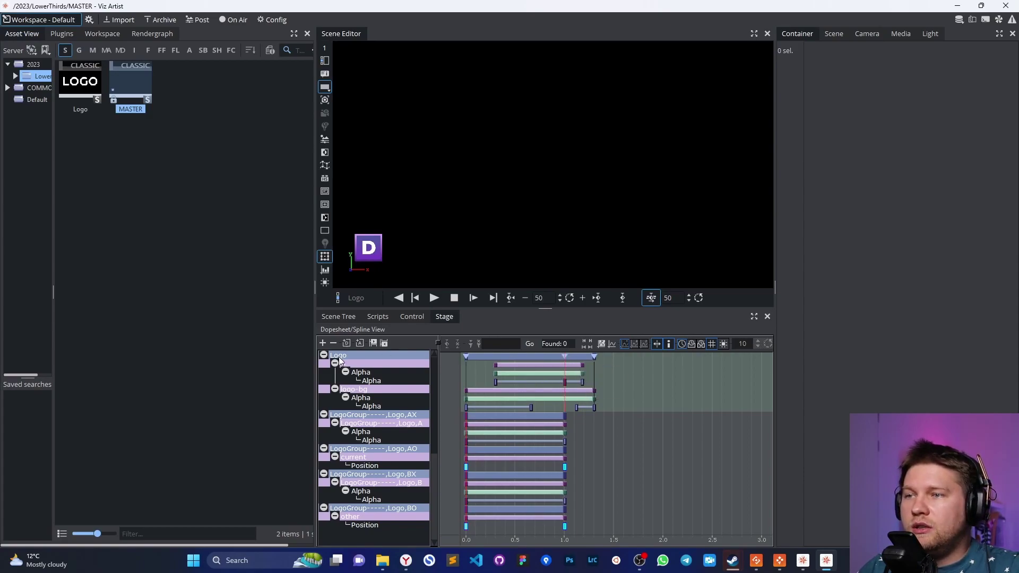
click(564, 356)
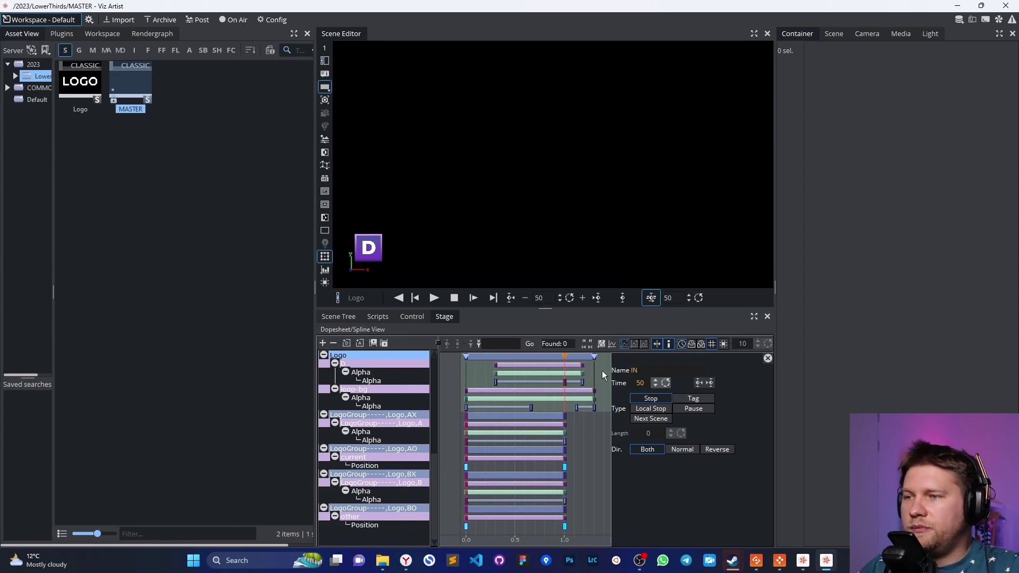
drag(602, 371, 459, 378)
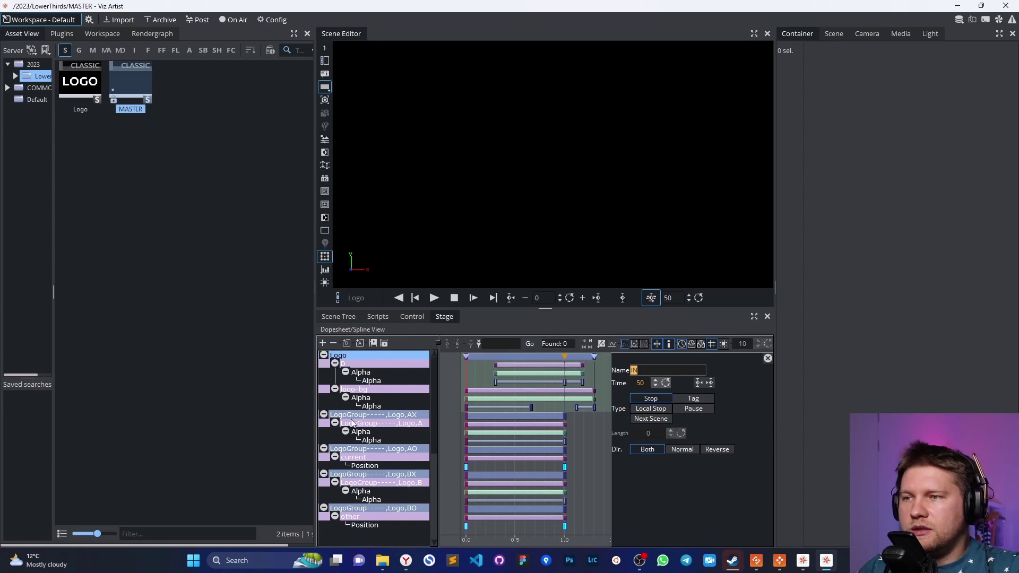
key(Return)
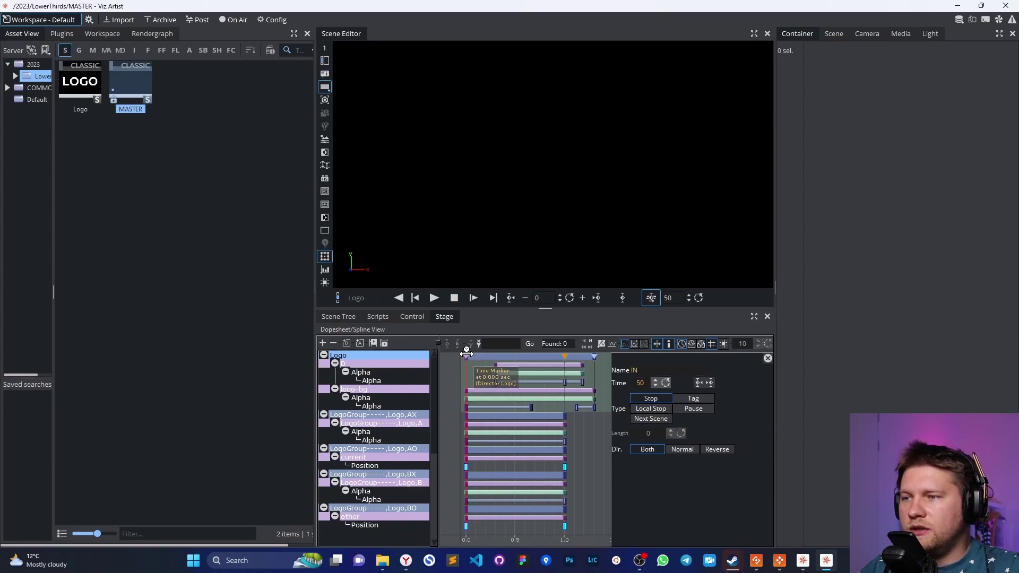
Step: Select the Logo director and set its time to frame 0
click(366, 431)
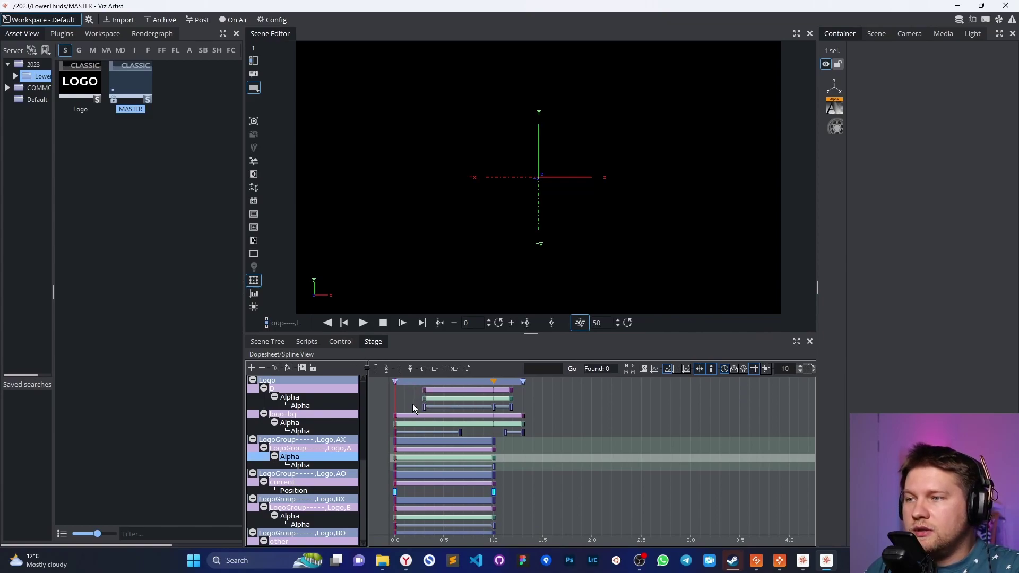
click(403, 393)
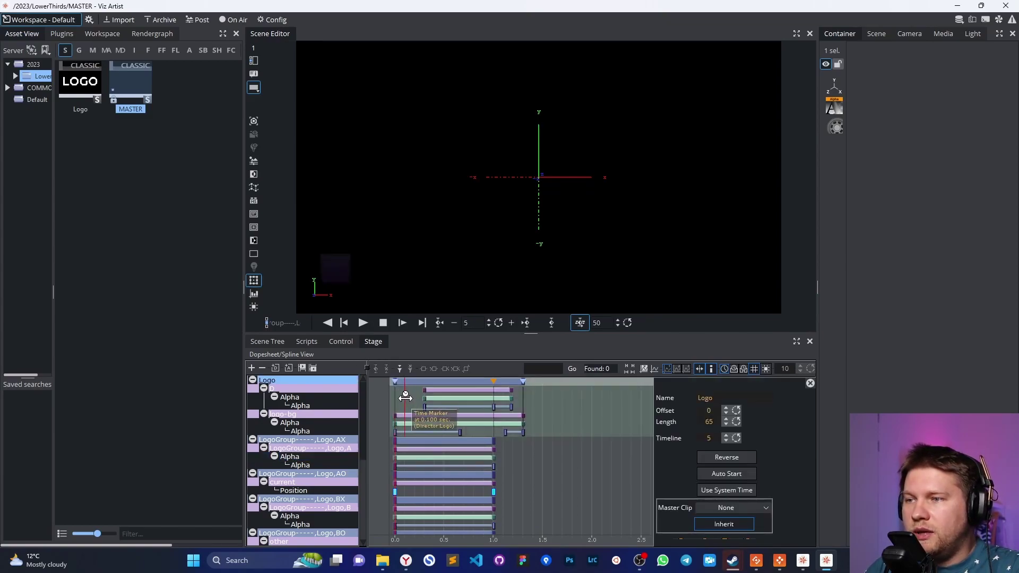
click(393, 393)
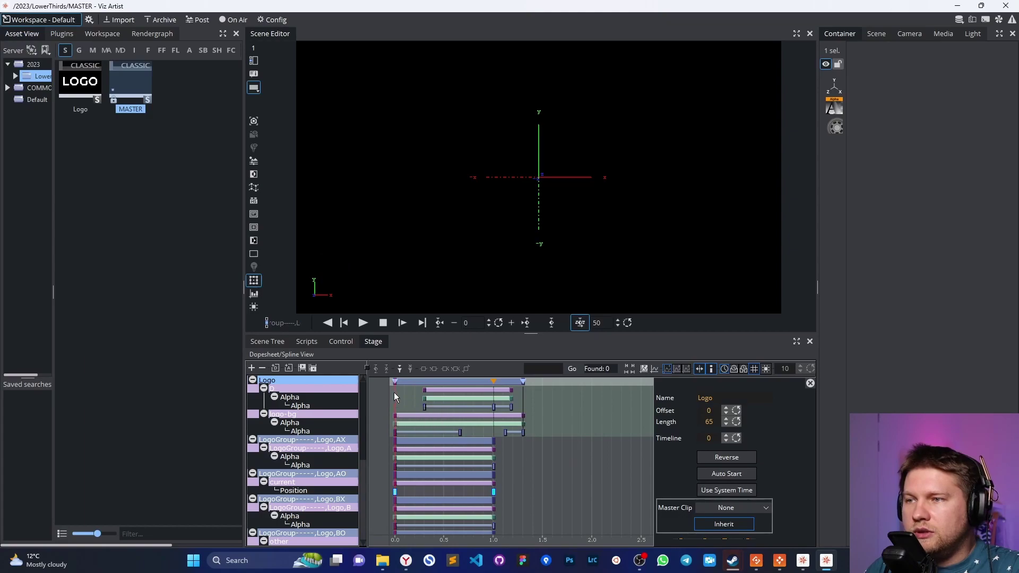